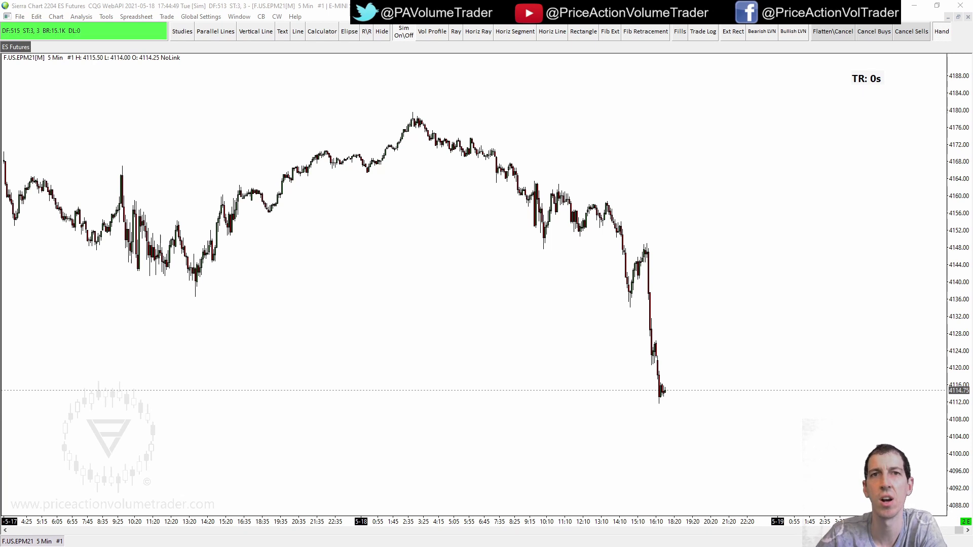
# Step: Close the ES Futures chartbook and save its changes
pyautogui.moveTo(404, 293)
pyautogui.mouseDown()
pyautogui.moveTo(391, 321)
pyautogui.moveTo(398, 304)
pyautogui.mouseUp()
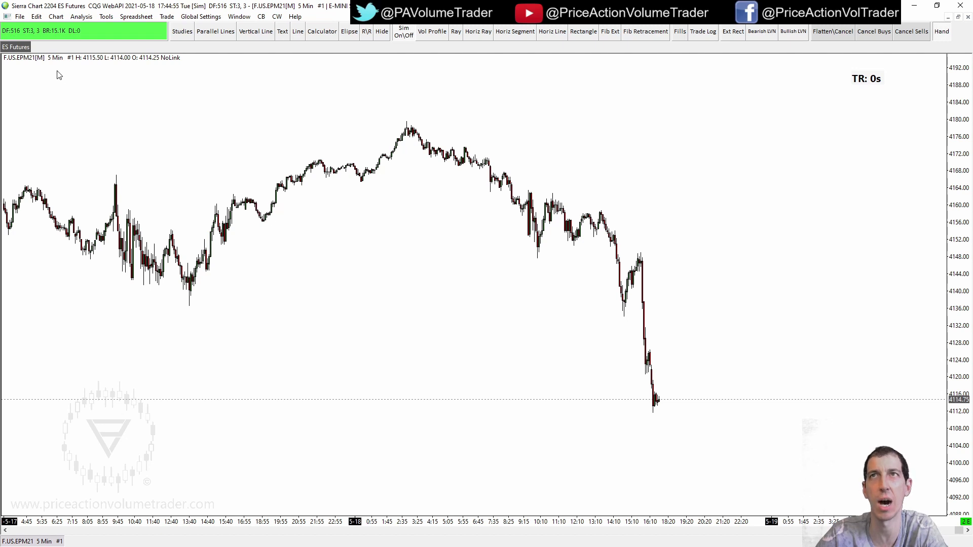
pyautogui.moveTo(124, 126); pyautogui.dragTo(97, 120)
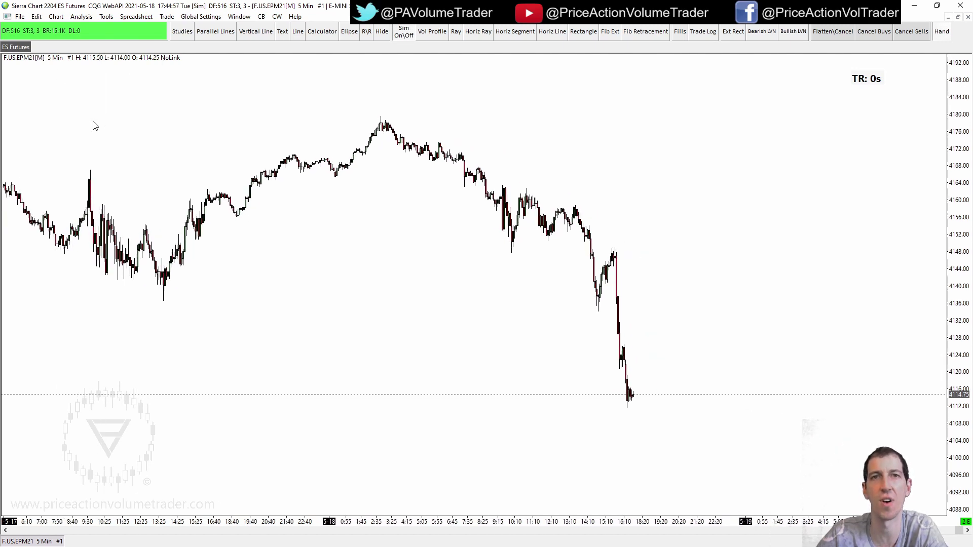
pyautogui.click(20, 16)
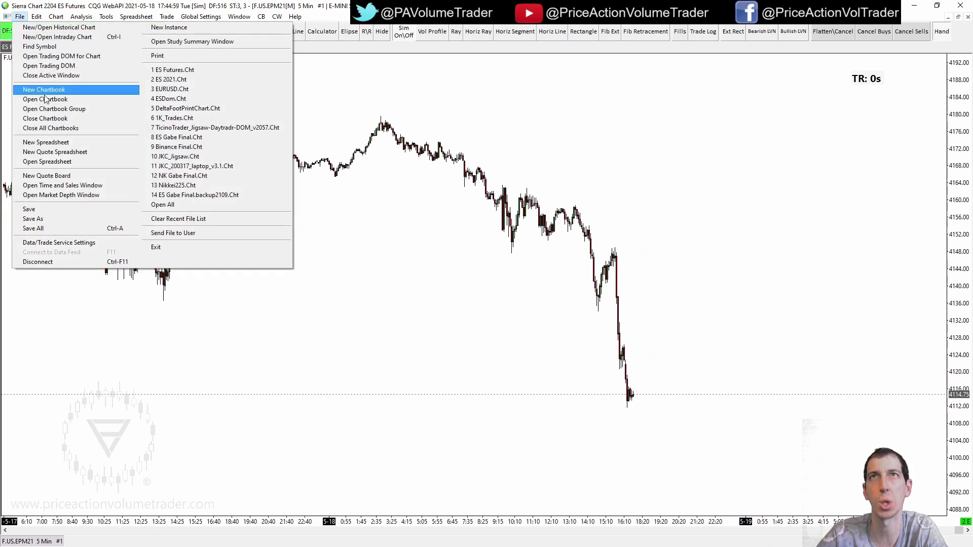
pyautogui.click(44, 118)
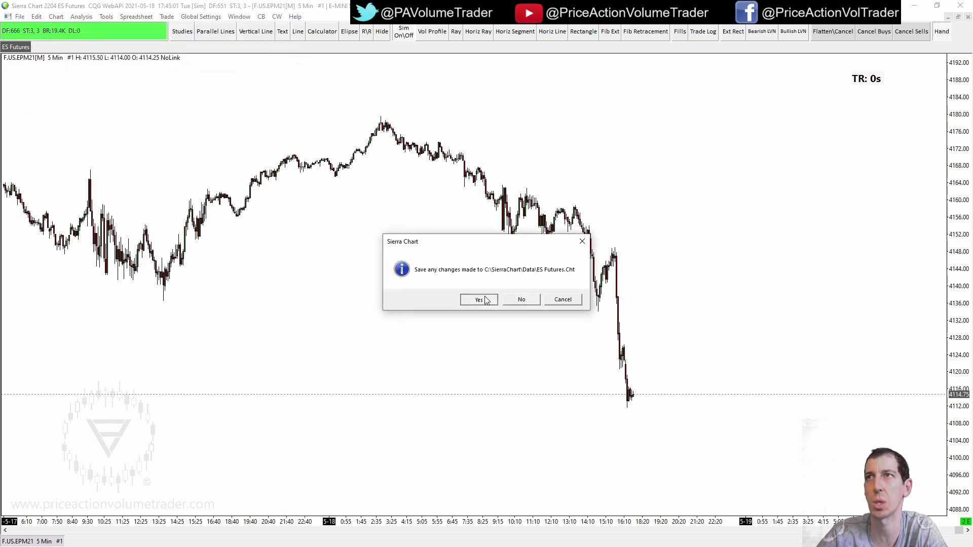
pyautogui.click(479, 300)
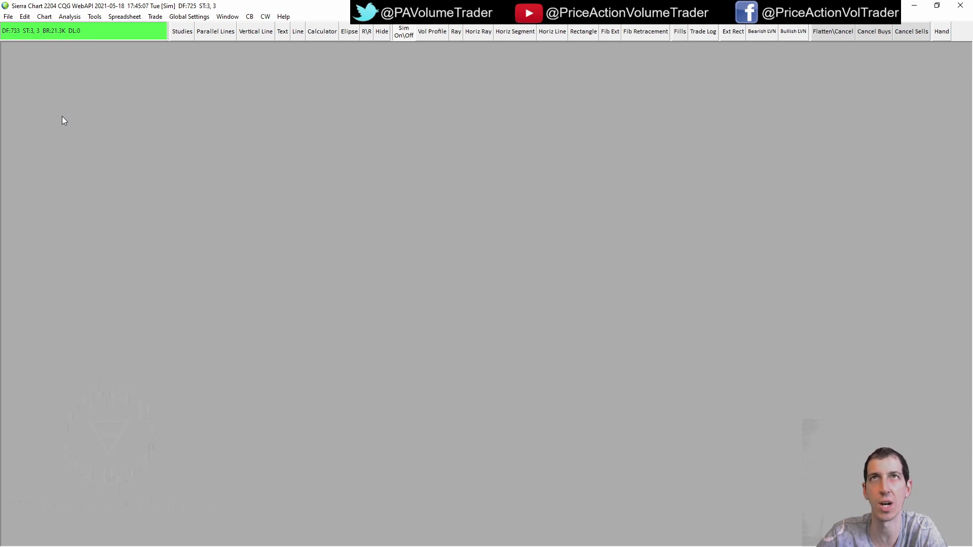
# Step: Open the saved chartbook ES Futures.Cht from the SierraChart Data folder
pyautogui.click(8, 18)
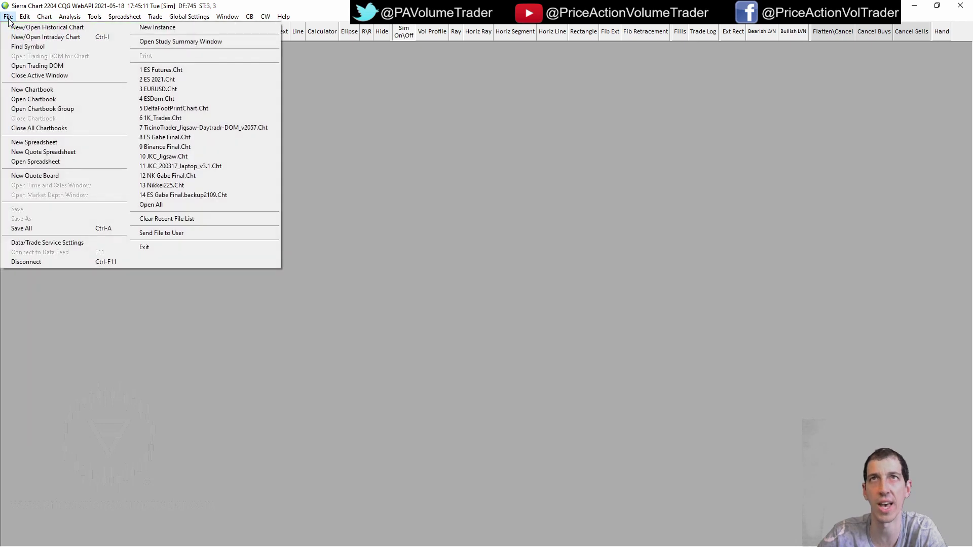
pyautogui.click(44, 102)
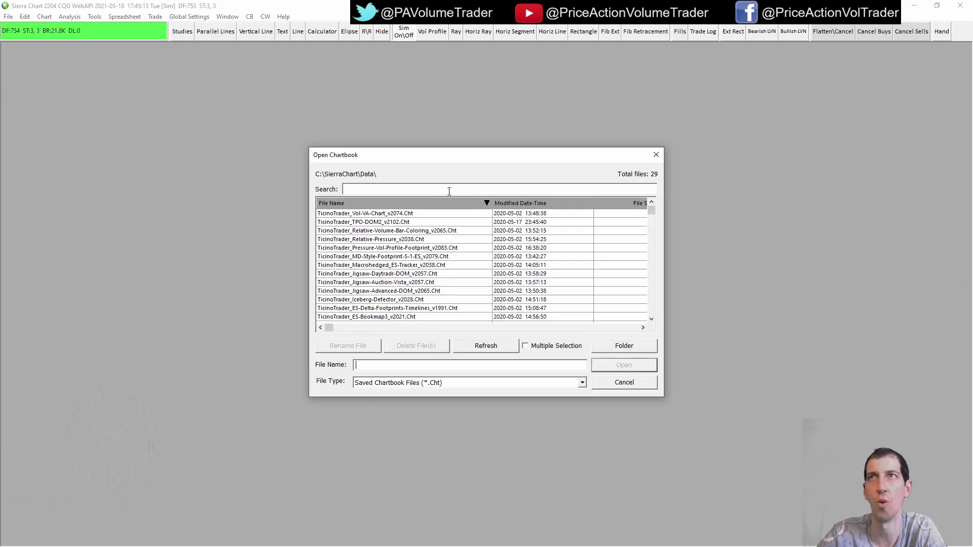
pyautogui.moveTo(652, 212); pyautogui.dragTo(654, 325)
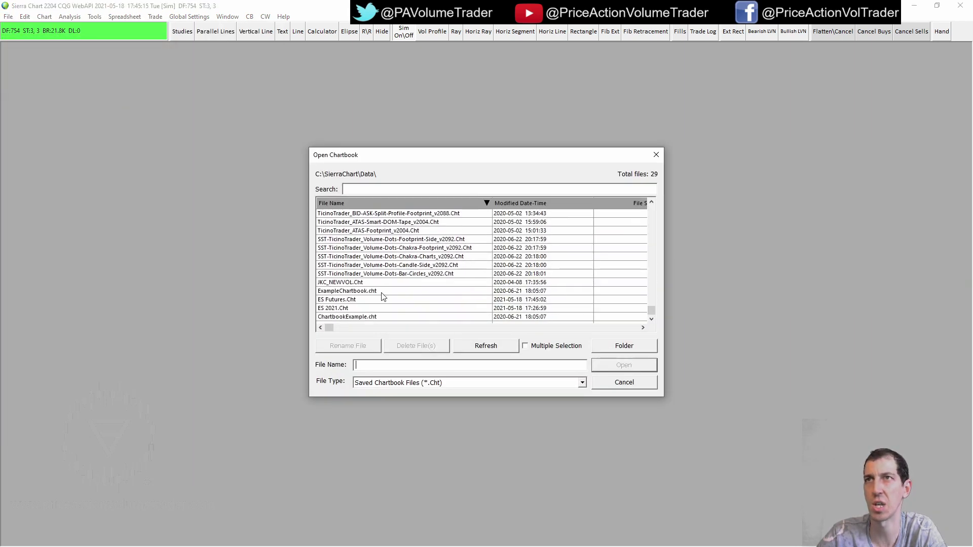
pyautogui.click(343, 300)
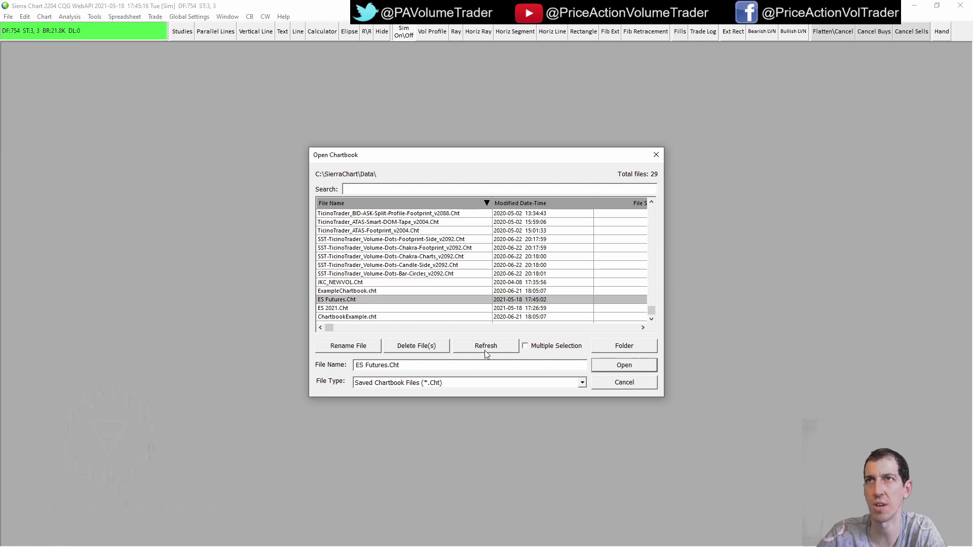
pyautogui.click(623, 366)
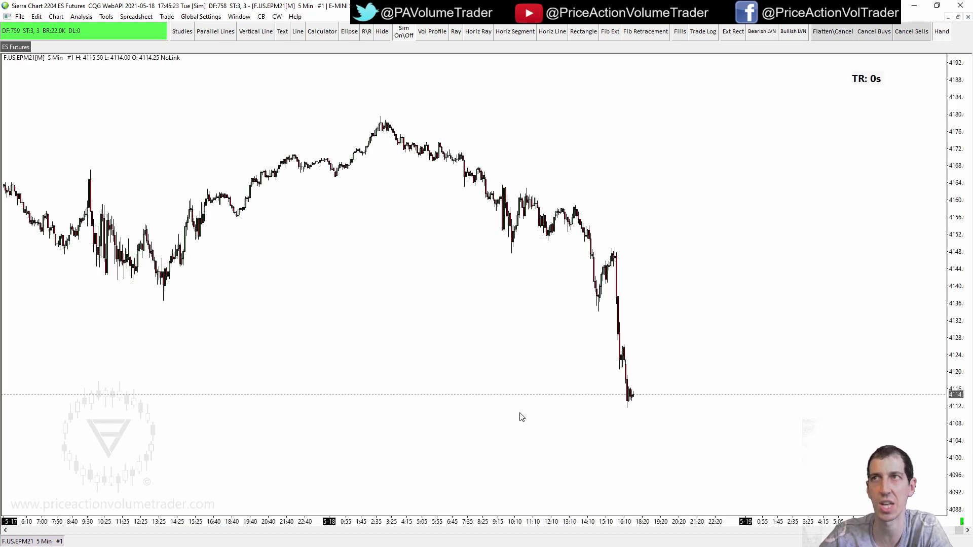
# Step: Examine the price bars of the 5-minute ES futures chart at different bar spacings and positions
pyautogui.moveTo(503, 315); pyautogui.dragTo(859, 311)
pyautogui.scroll(5, 459, 311)
pyautogui.scroll(-3, 798, 310)
pyautogui.moveTo(567, 291); pyautogui.dragTo(515, 277)
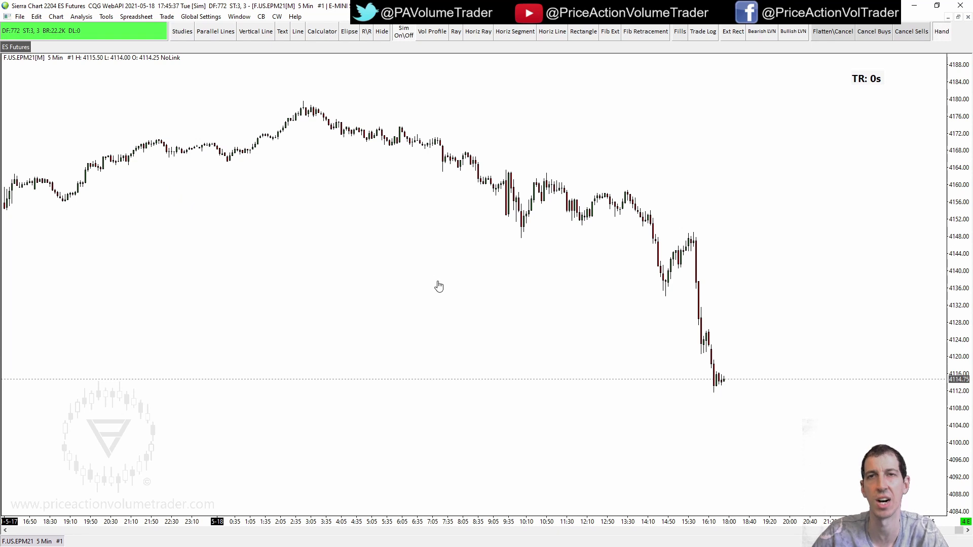
pyautogui.moveTo(438, 282); pyautogui.dragTo(410, 265)
pyautogui.moveTo(477, 287); pyautogui.dragTo(363, 282)
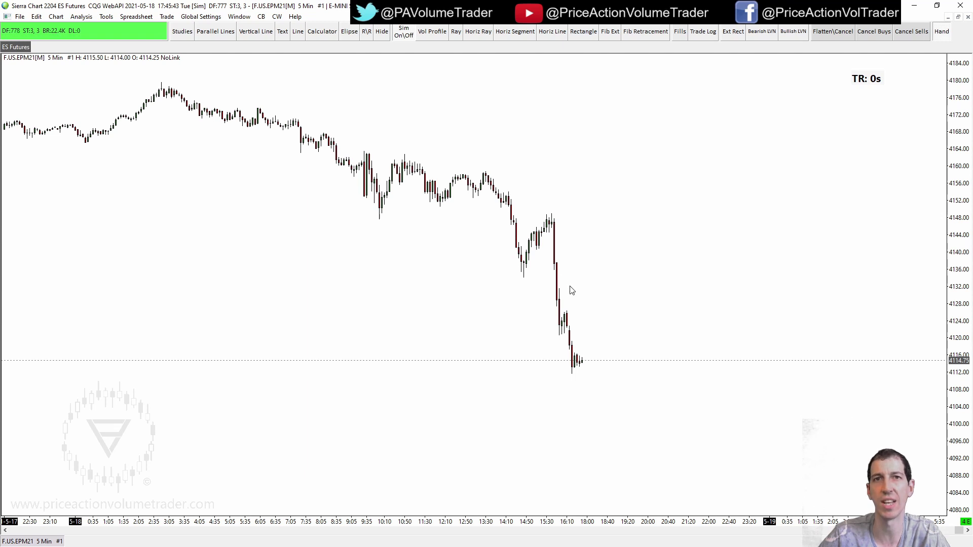
pyautogui.moveTo(398, 265); pyautogui.dragTo(444, 279)
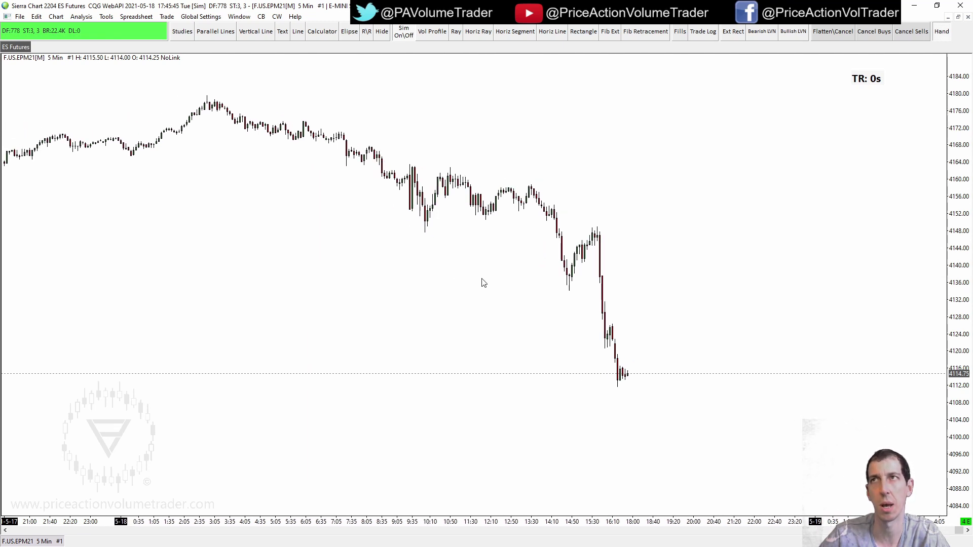
pyautogui.scroll(2, 482, 278)
pyautogui.scroll(-4, 502, 280)
pyautogui.moveTo(566, 288); pyautogui.dragTo(518, 289)
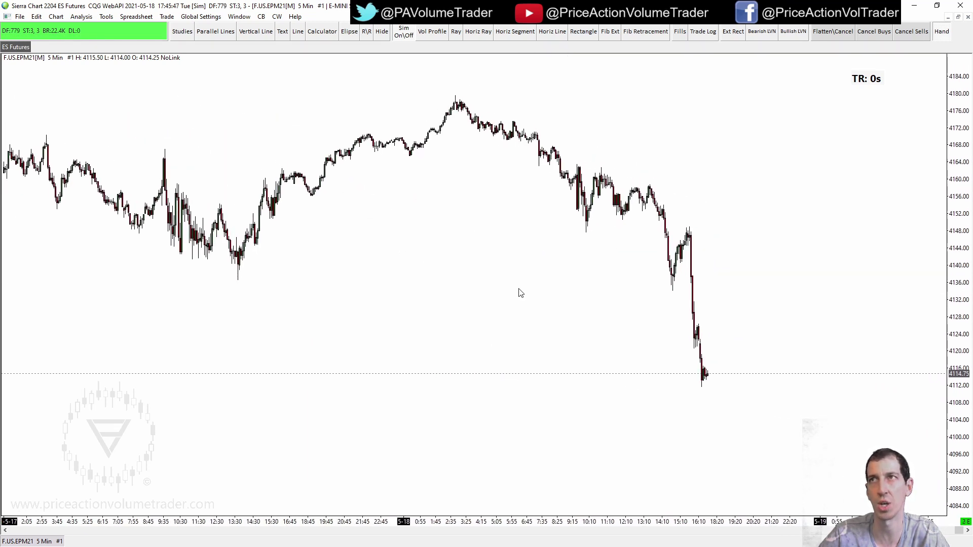
pyautogui.scroll(5, 521, 293)
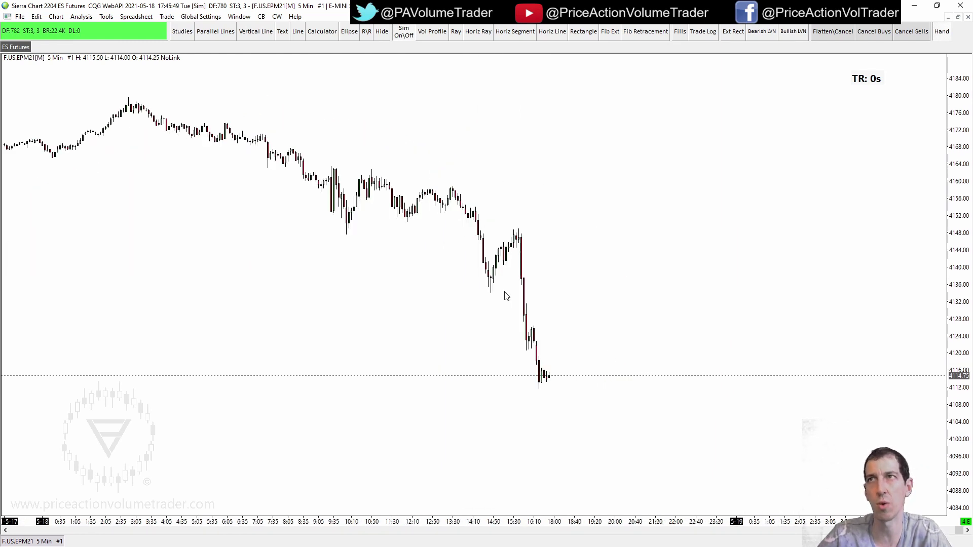
pyautogui.moveTo(458, 303); pyautogui.dragTo(504, 304)
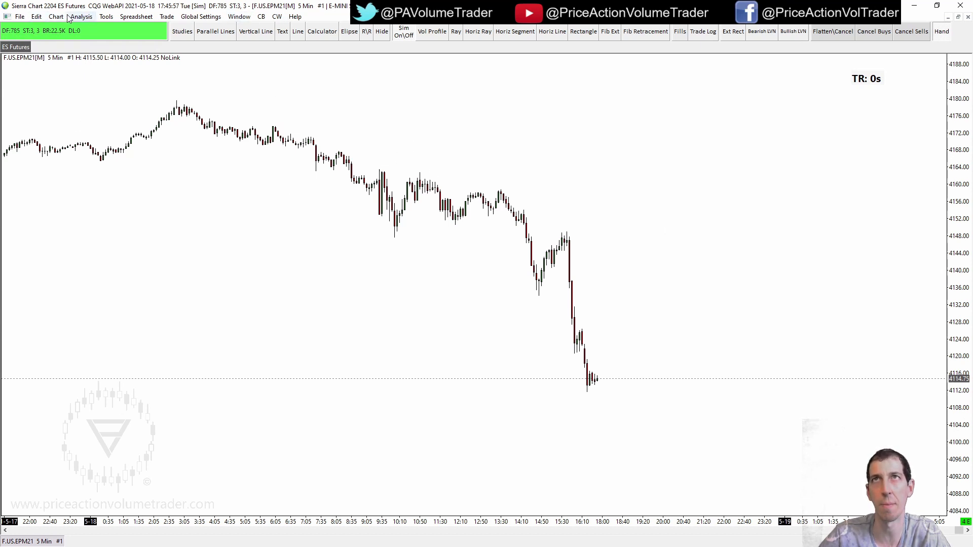
pyautogui.moveTo(326, 248); pyautogui.dragTo(346, 253)
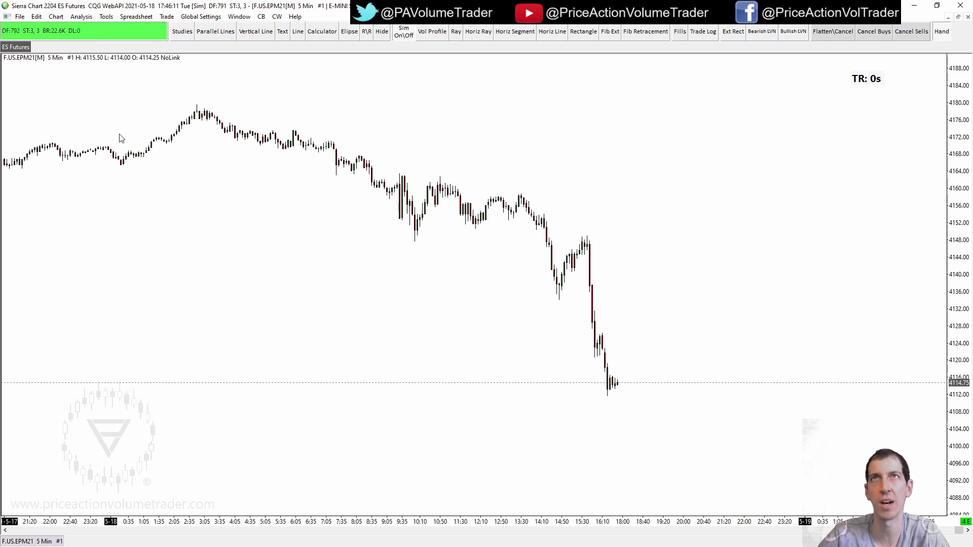
pyautogui.click(64, 18)
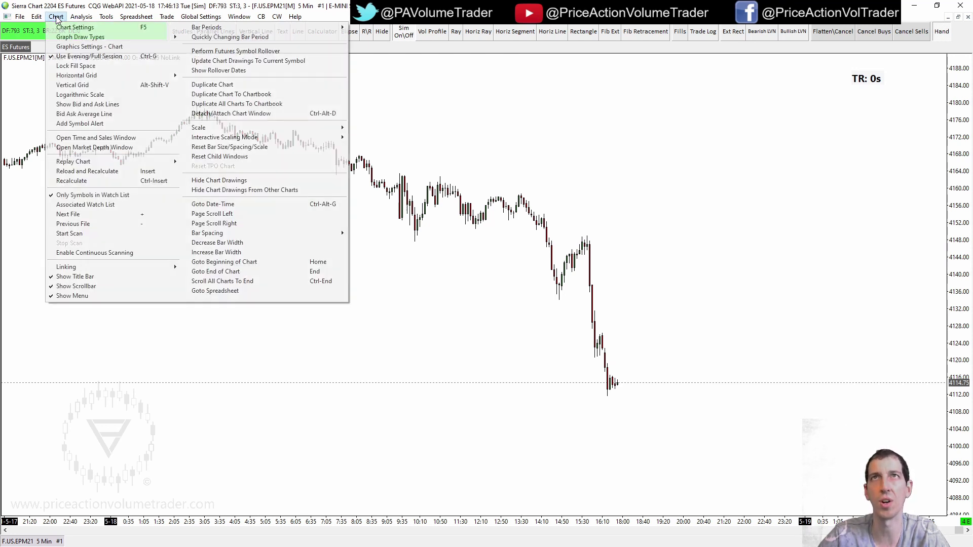
pyautogui.moveTo(76, 76)
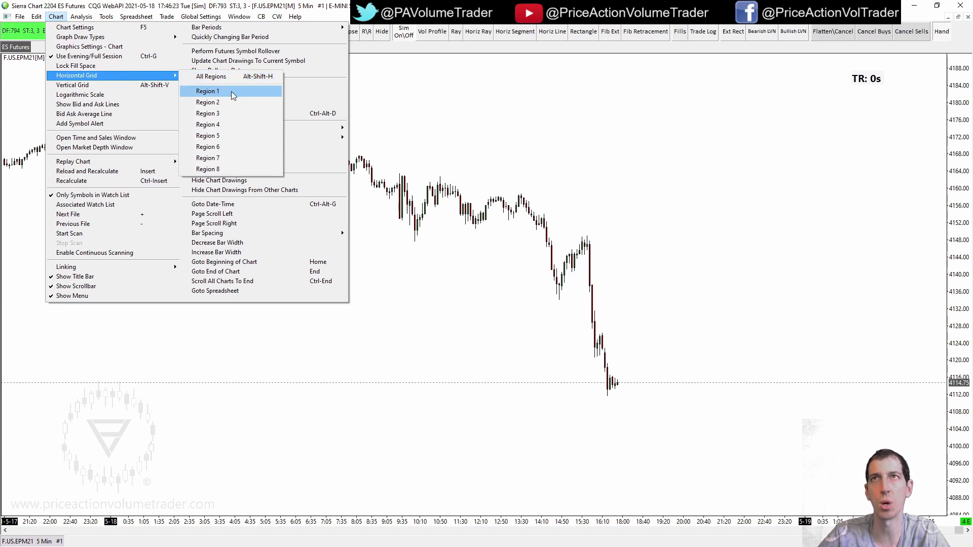
pyautogui.click(693, 248)
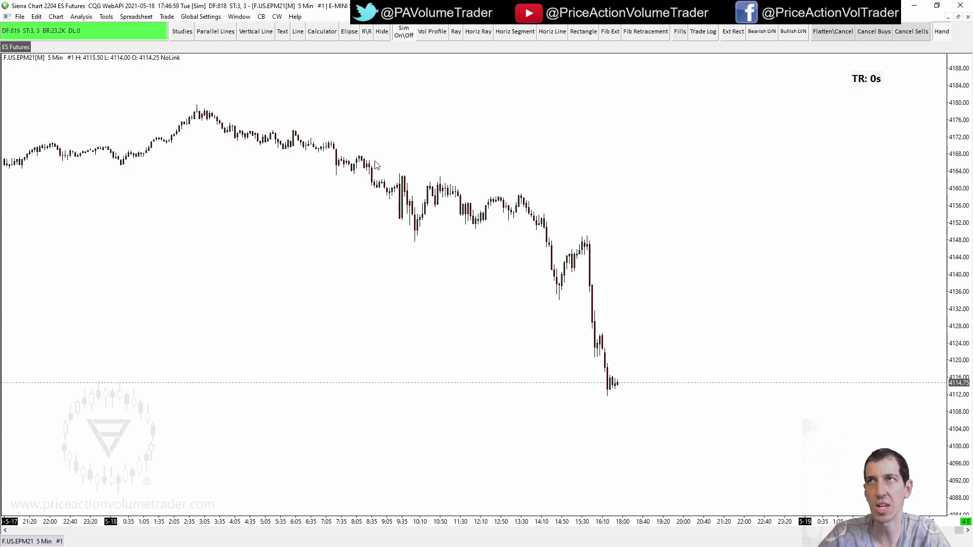
# Step: Turn on the horizontal grid for Region 1 of the chart
pyautogui.click(56, 16)
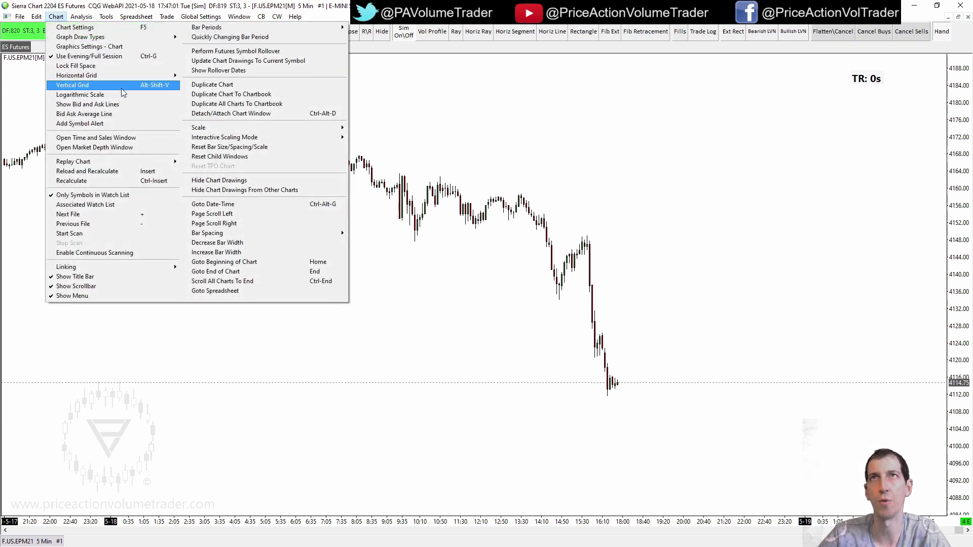
pyautogui.moveTo(152, 76)
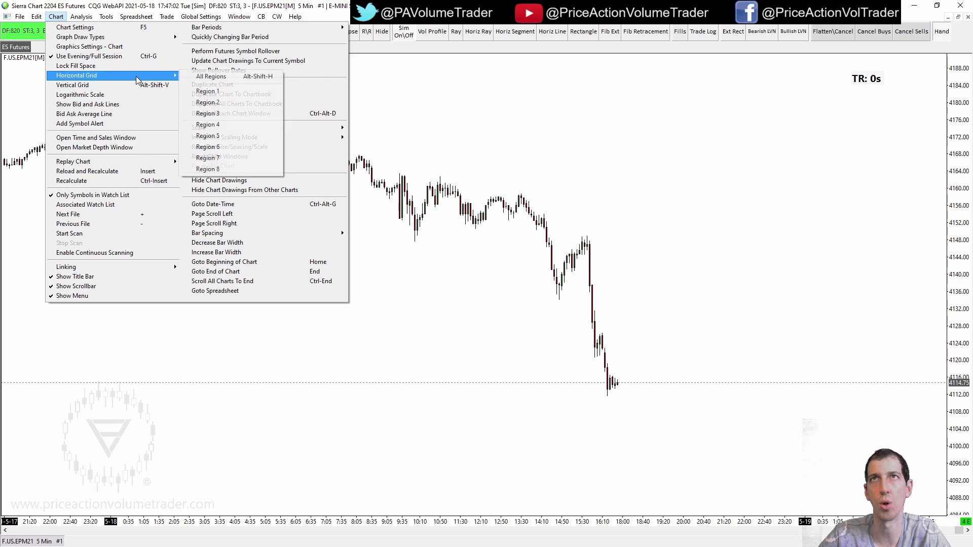
pyautogui.click(227, 93)
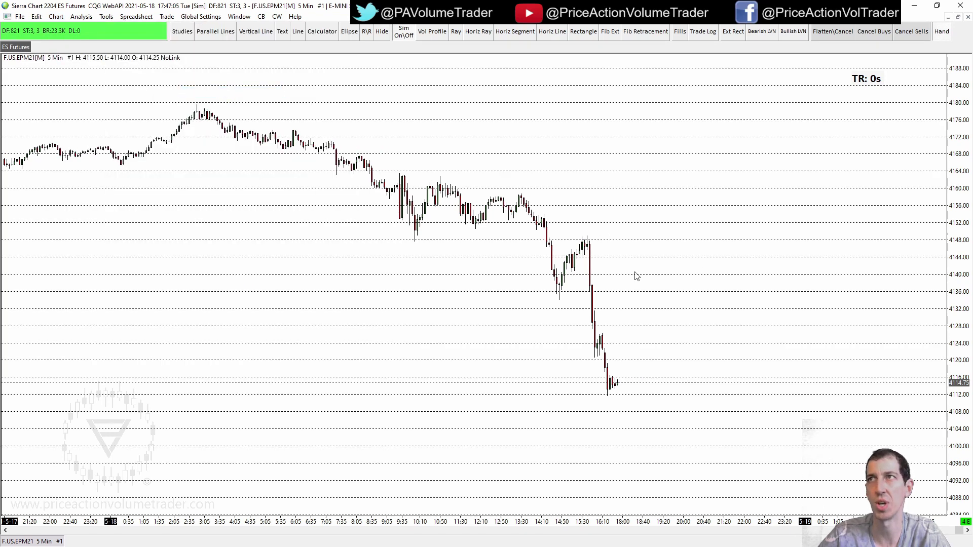
# Step: Stretch and compress the price scale to examine how the horizontal grid line spacing adapts
pyautogui.moveTo(749, 285)
pyautogui.mouseDown()
pyautogui.moveTo(732, 289)
pyautogui.moveTo(739, 285)
pyautogui.mouseUp()
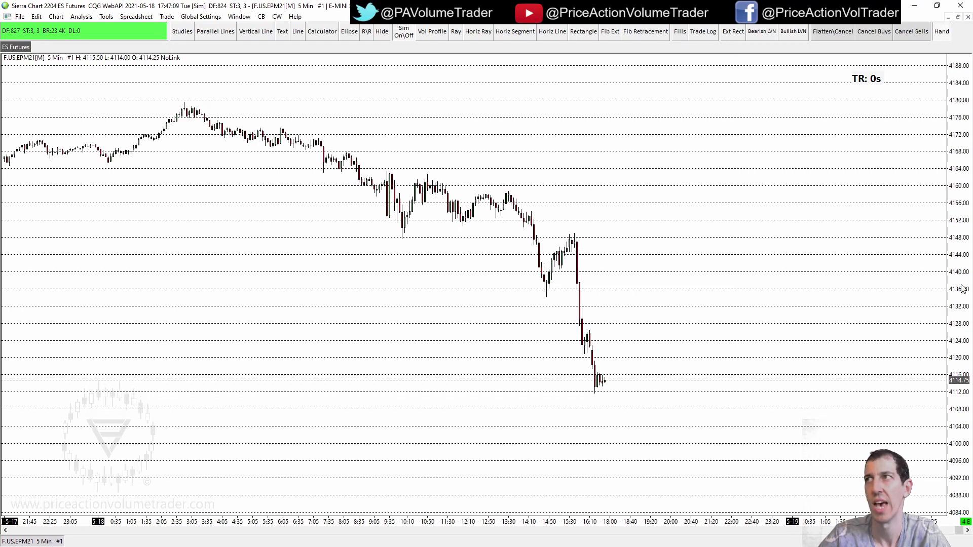
pyautogui.moveTo(963, 290); pyautogui.dragTo(959, 400)
pyautogui.moveTo(839, 315); pyautogui.dragTo(802, 274)
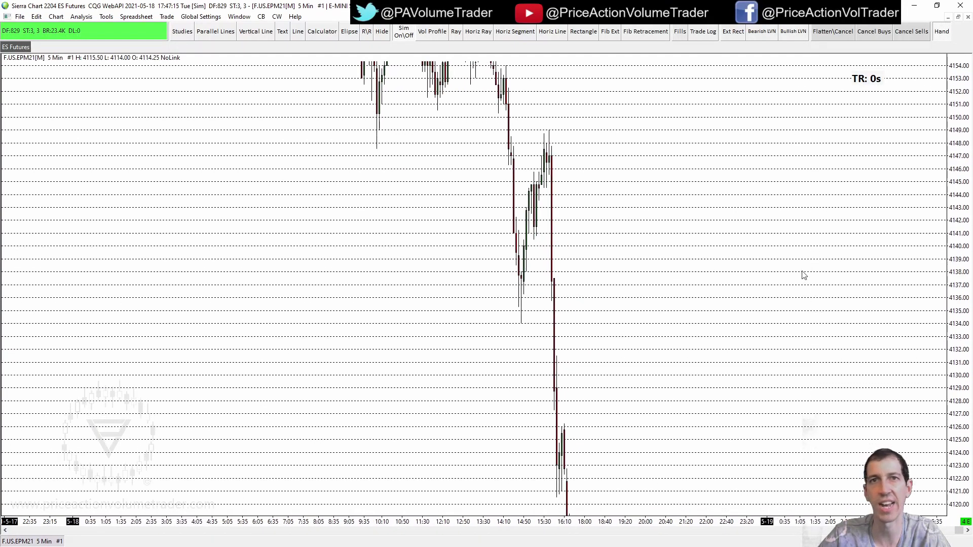
pyautogui.moveTo(966, 330); pyautogui.dragTo(965, 384)
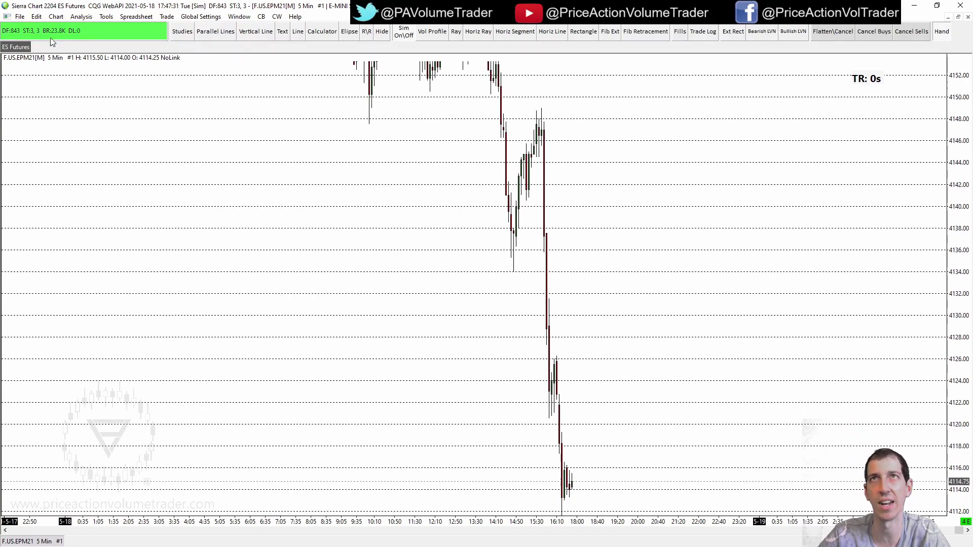
# Step: Set the Horizontal Grid Line Increment to 0.50 in the chart's scale settings and apply the chart settings
pyautogui.click(55, 16)
pyautogui.click(81, 27)
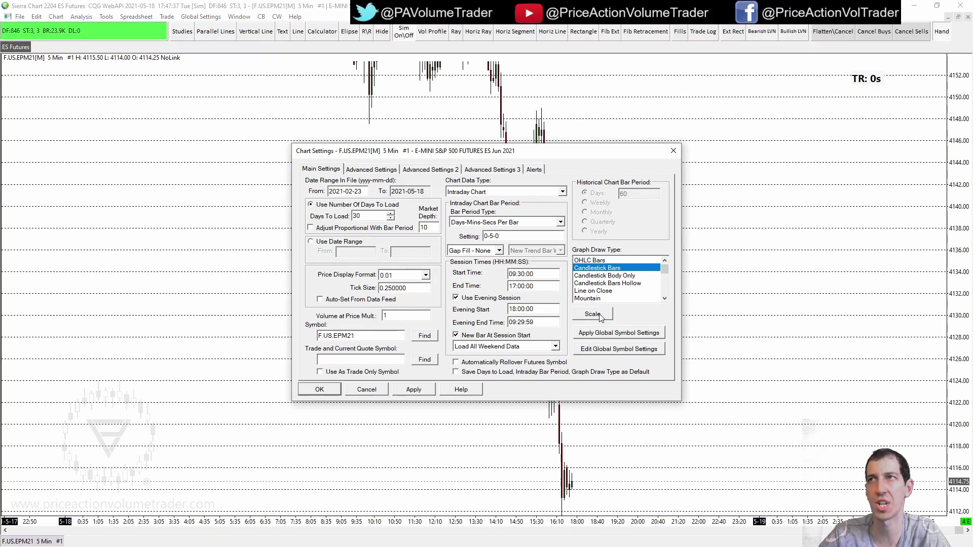
pyautogui.click(593, 314)
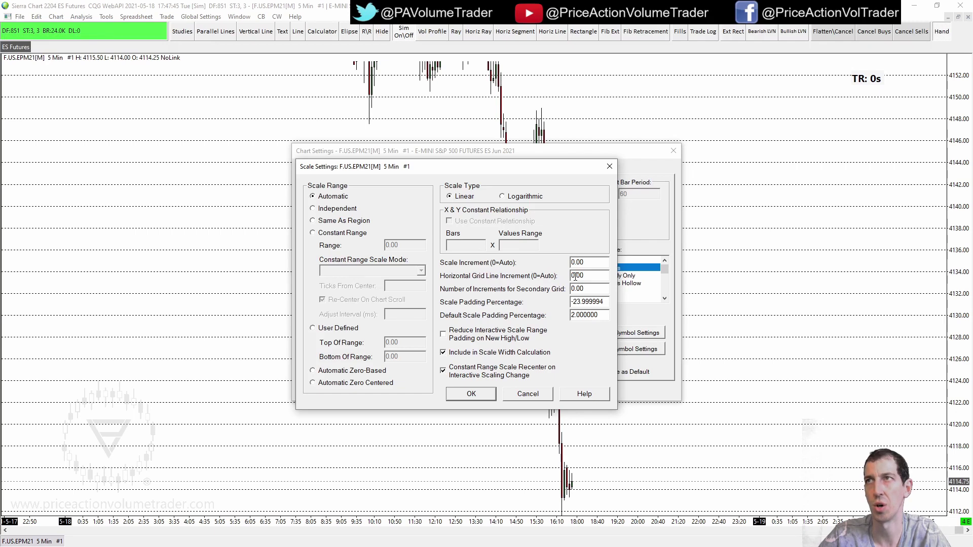
pyautogui.moveTo(577, 276); pyautogui.dragTo(579, 277)
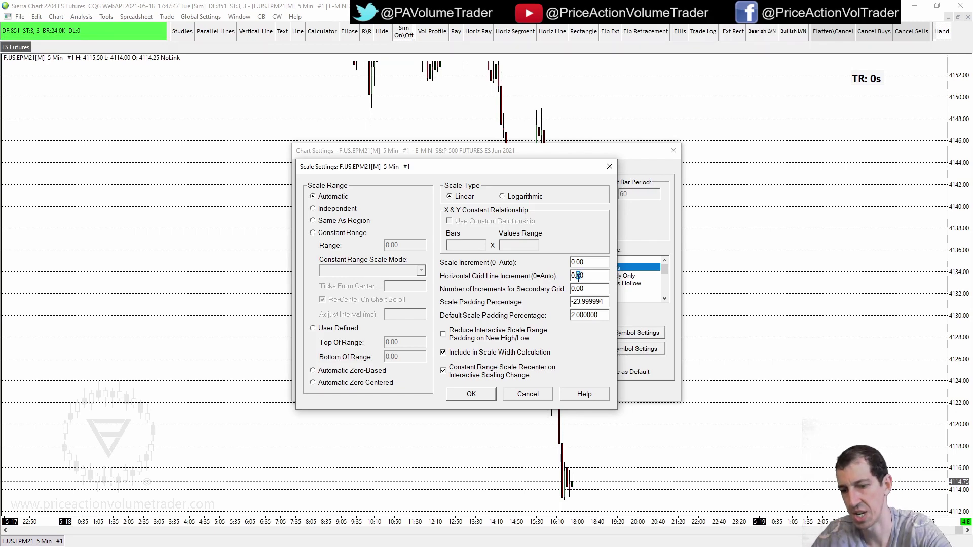
pyautogui.click(471, 394)
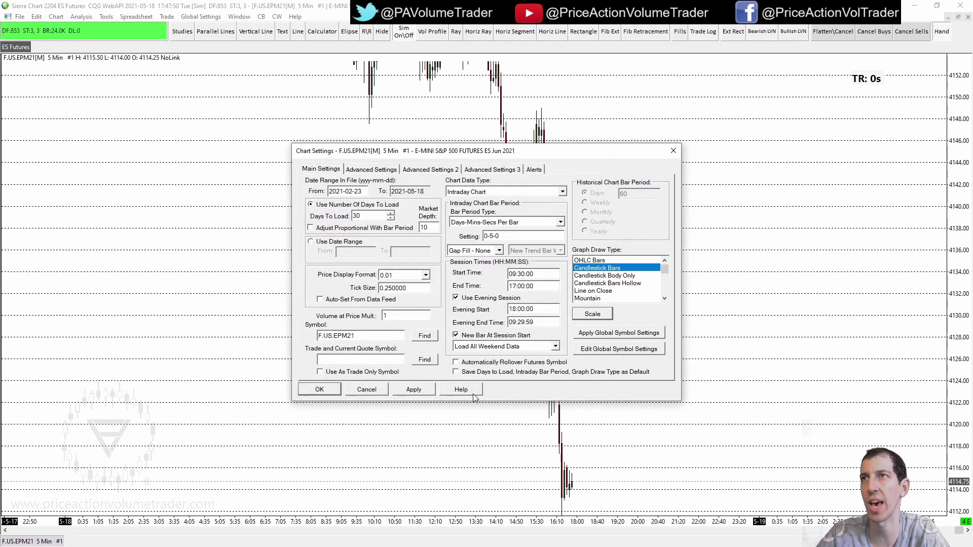
pyautogui.click(414, 391)
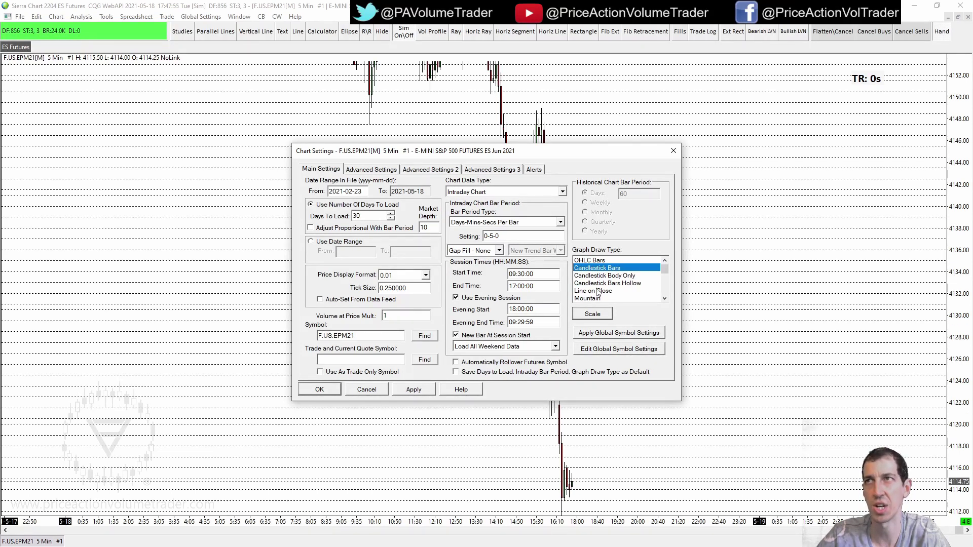
pyautogui.click(411, 393)
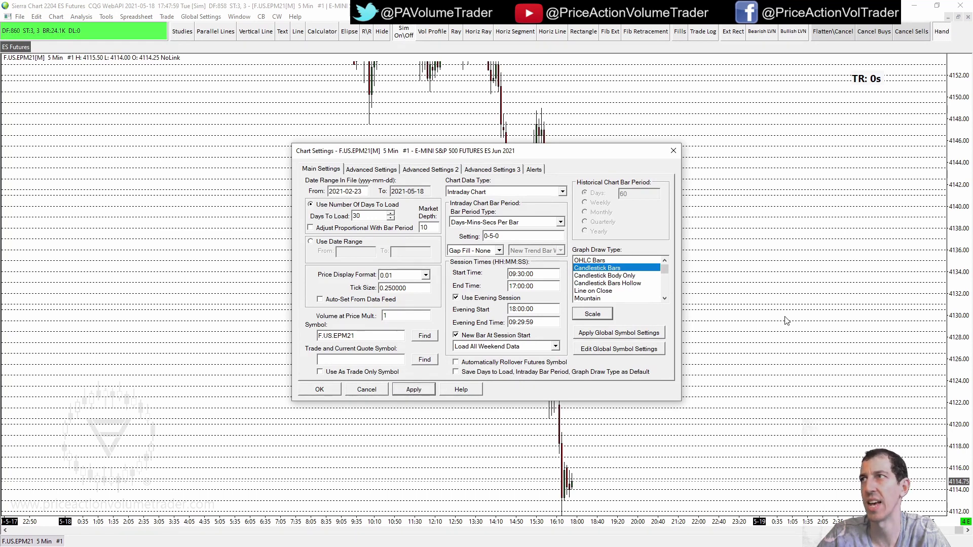
pyautogui.click(320, 390)
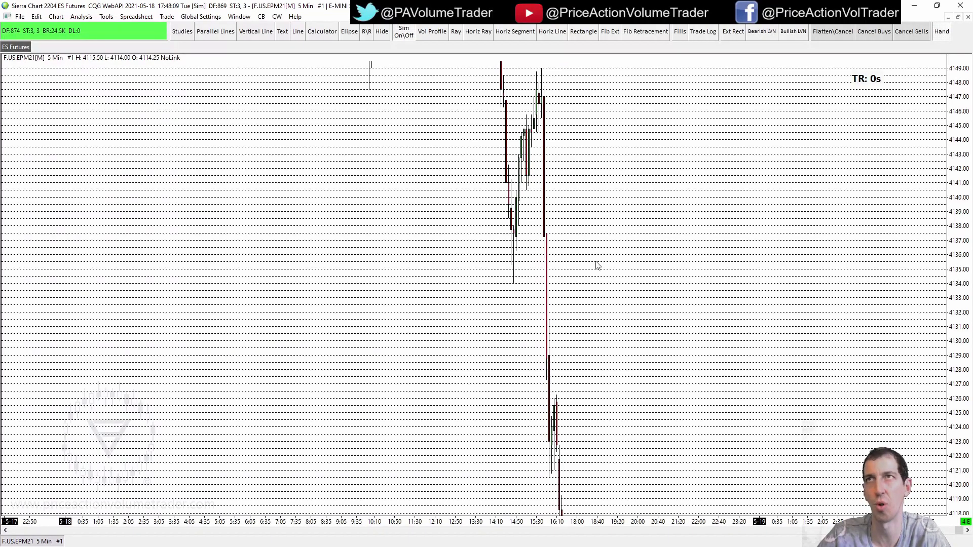
# Step: Reset the Horizontal Grid Line Increment to automatic (0) in the chart's scale settings and apply the chart settings
pyautogui.click(56, 17)
pyautogui.click(61, 28)
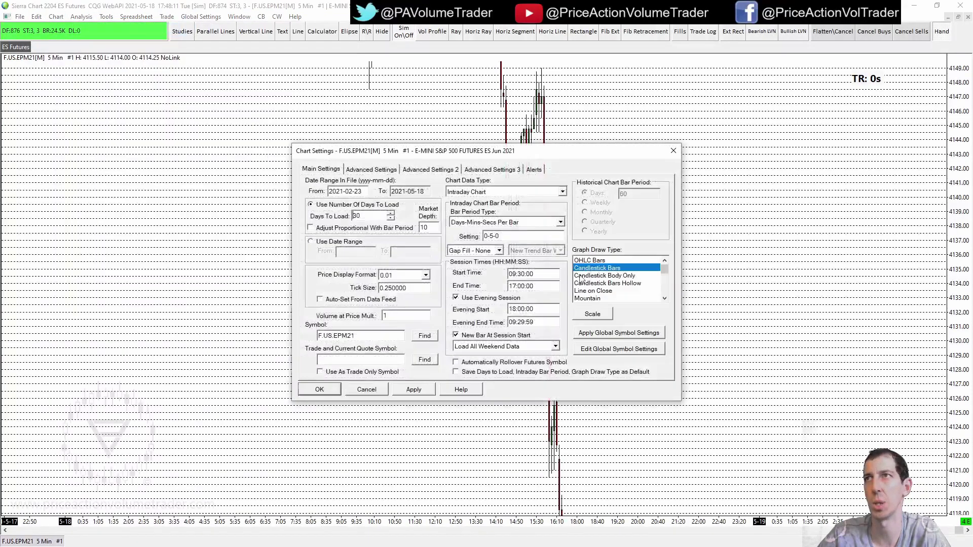
pyautogui.click(592, 314)
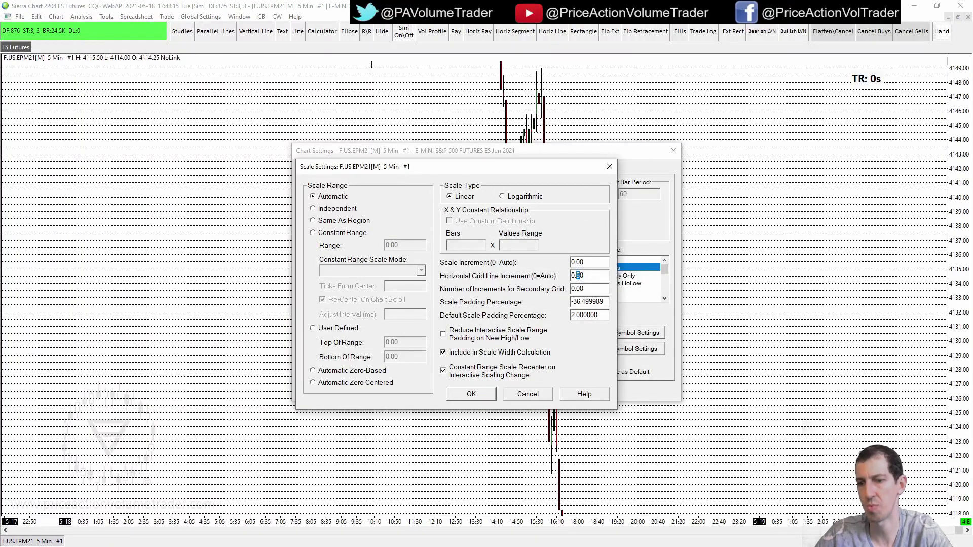
pyautogui.click(468, 397)
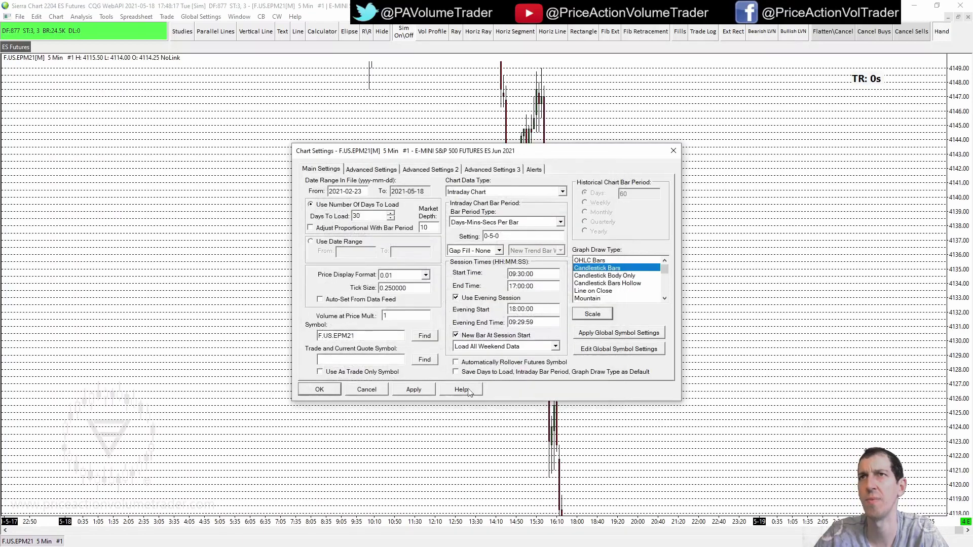
pyautogui.click(404, 390)
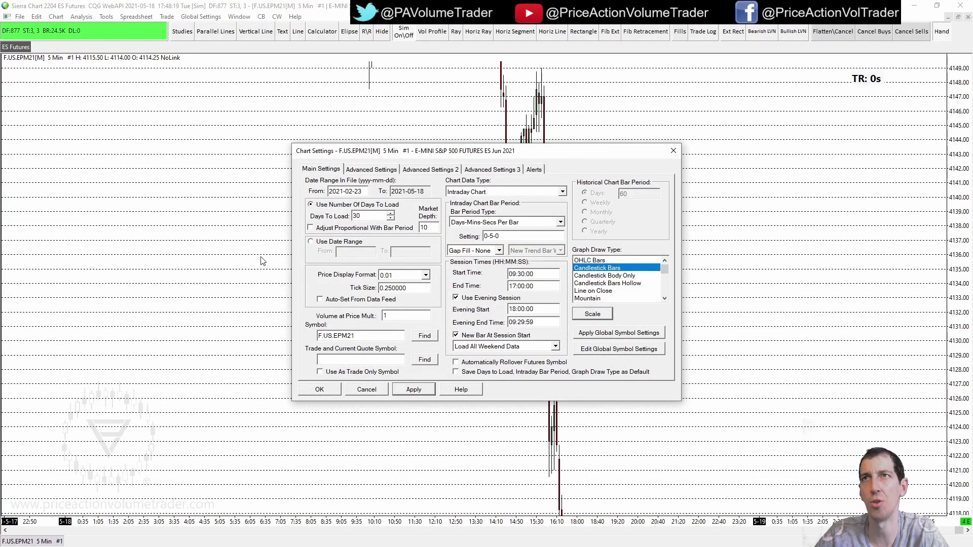
pyautogui.click(329, 390)
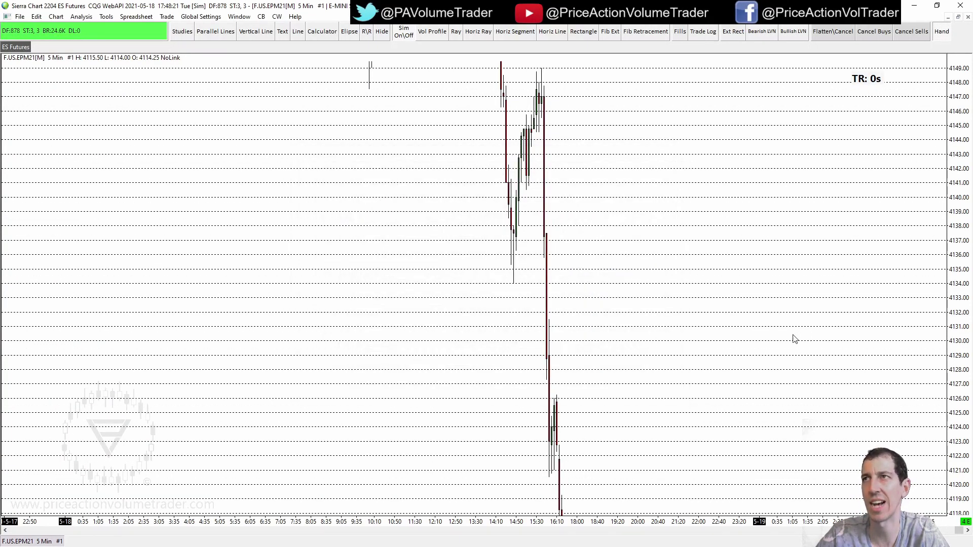
# Step: Compress the price scale and shift the chart to examine how the automatic horizontal grid spacing adapts
pyautogui.moveTo(960, 394); pyautogui.dragTo(966, 284)
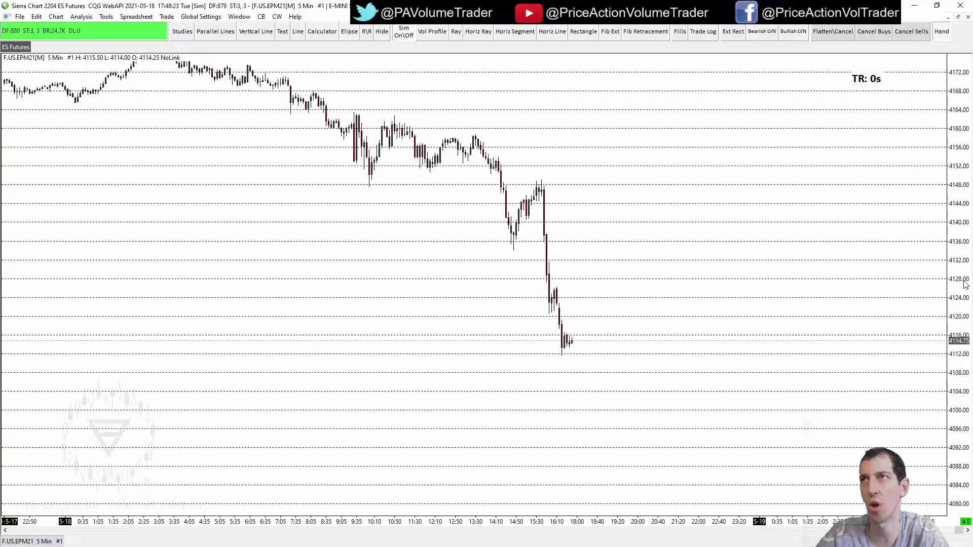
pyautogui.moveTo(665, 272); pyautogui.dragTo(706, 286)
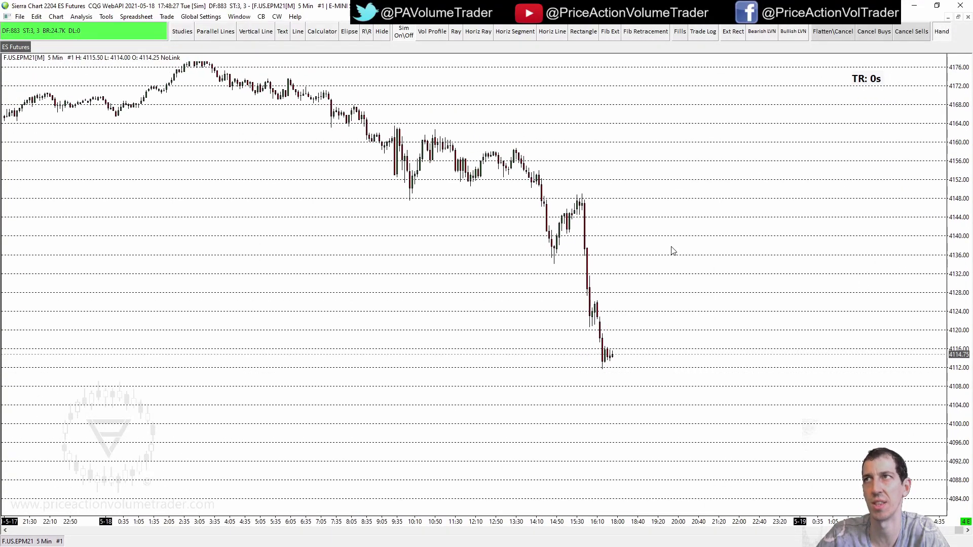
pyautogui.moveTo(673, 251); pyautogui.dragTo(619, 248)
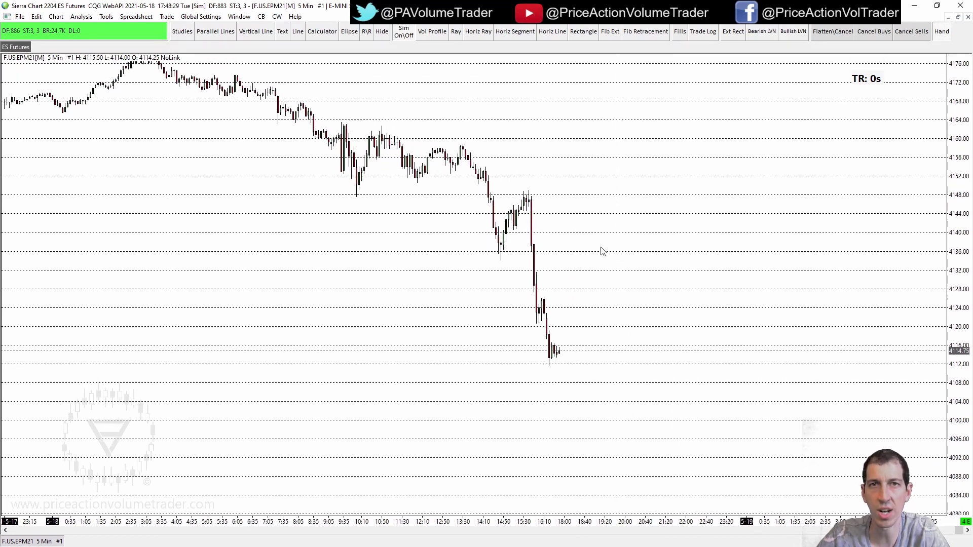
# Step: Turn on the vertical grid for the 5-minute ES futures chart
pyautogui.click(55, 17)
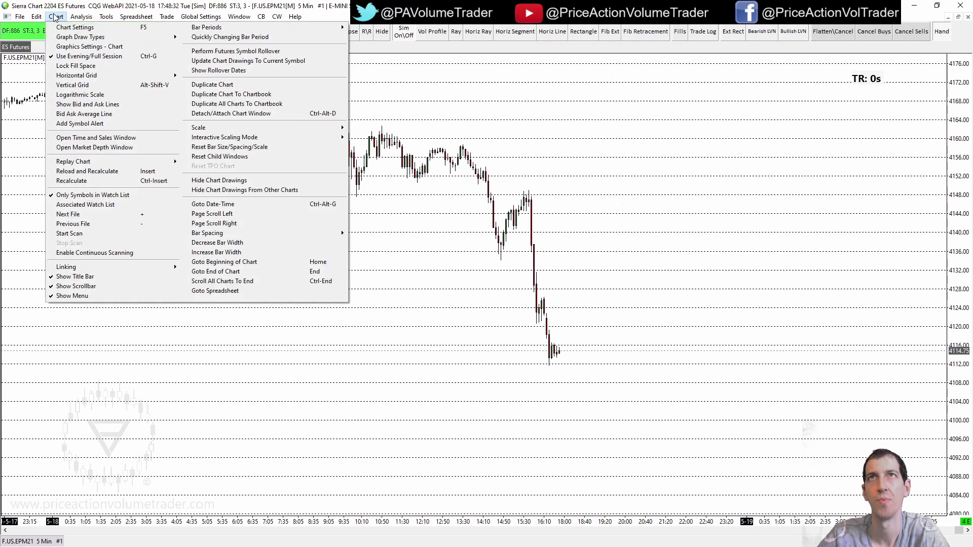
pyautogui.click(72, 86)
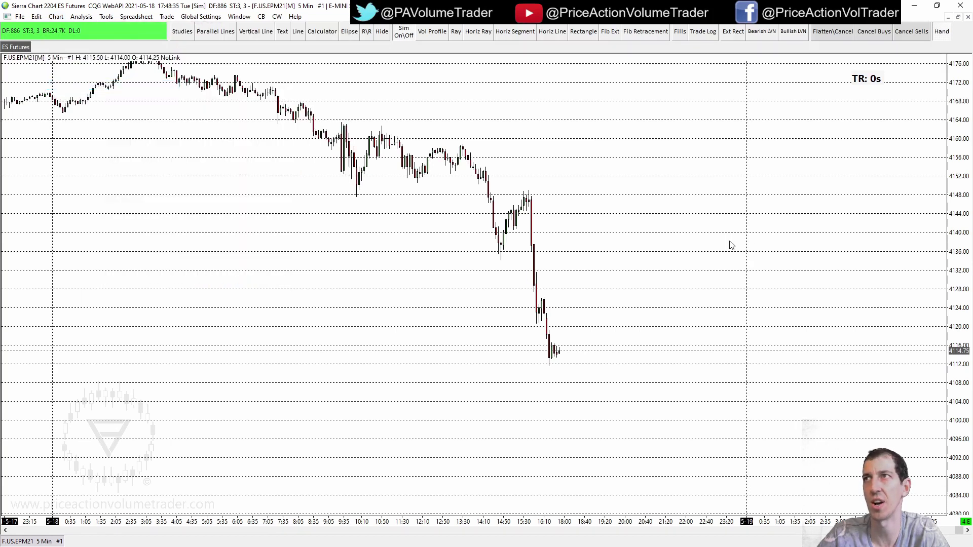
pyautogui.moveTo(730, 246); pyautogui.dragTo(587, 234)
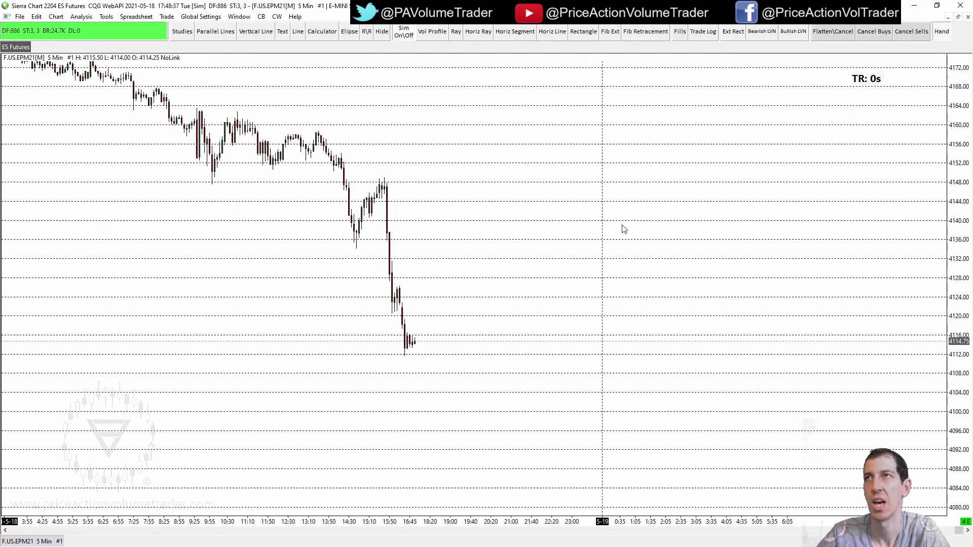
pyautogui.click(56, 16)
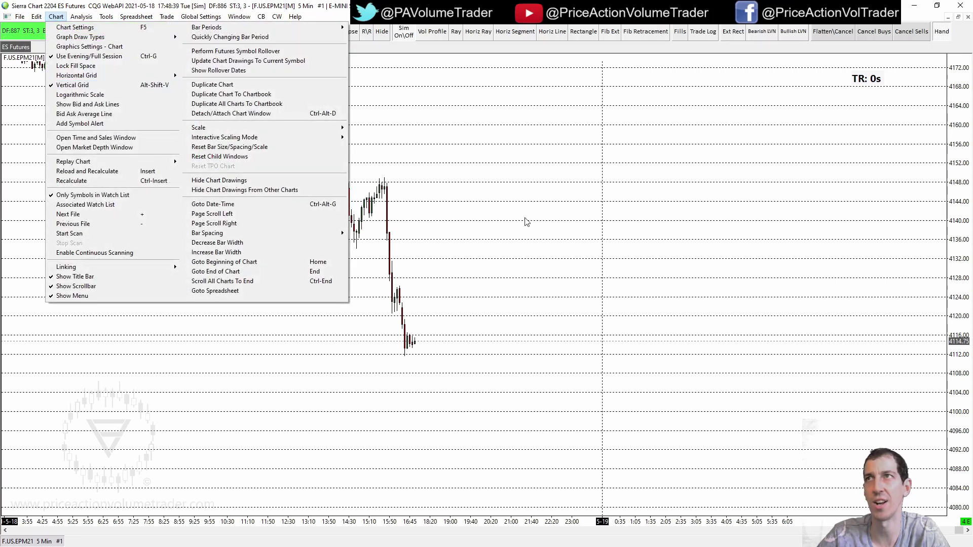
pyautogui.click(552, 223)
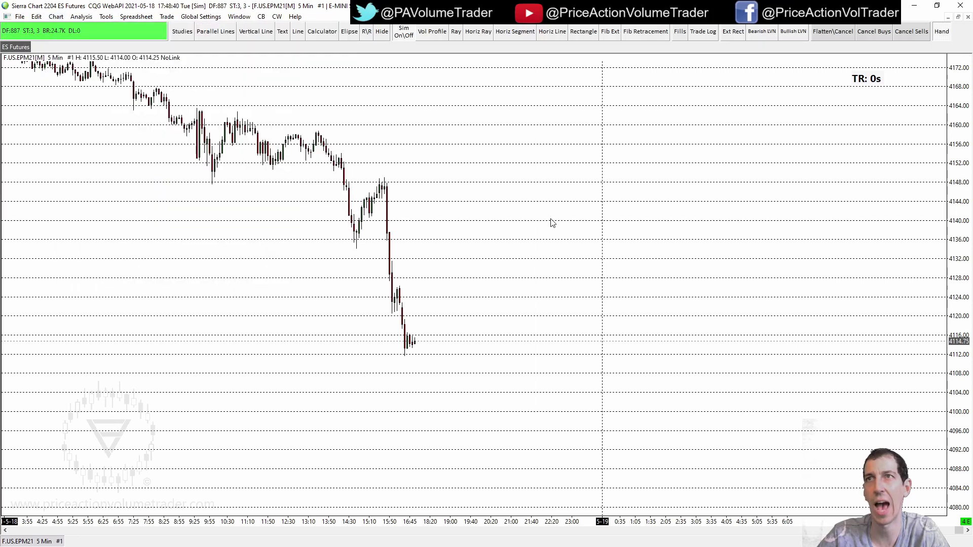
# Step: Disable the vertical grid lines in the chart's advanced settings, apply the change, and enable them again
pyautogui.click(56, 16)
pyautogui.click(76, 28)
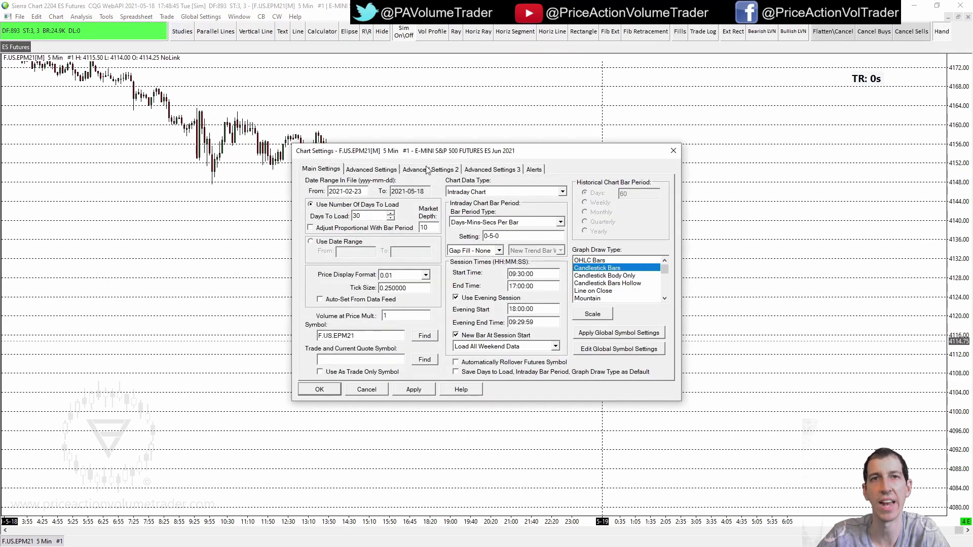
pyautogui.click(439, 170)
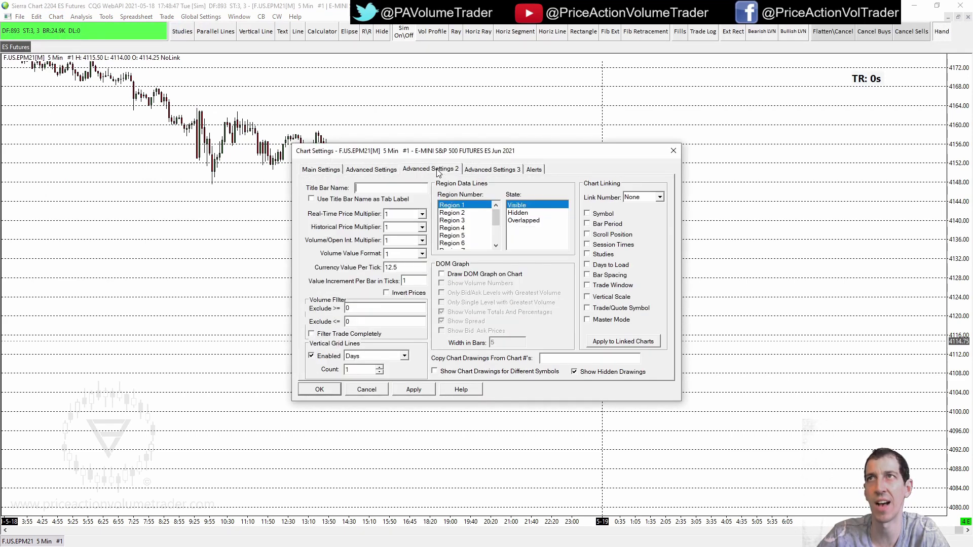
pyautogui.moveTo(425, 156); pyautogui.dragTo(605, 120)
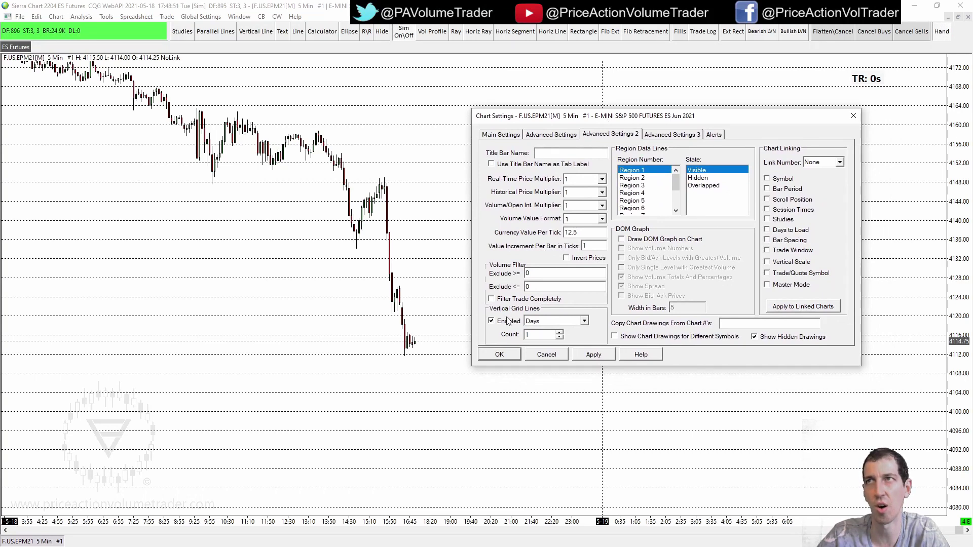
pyautogui.click(491, 322)
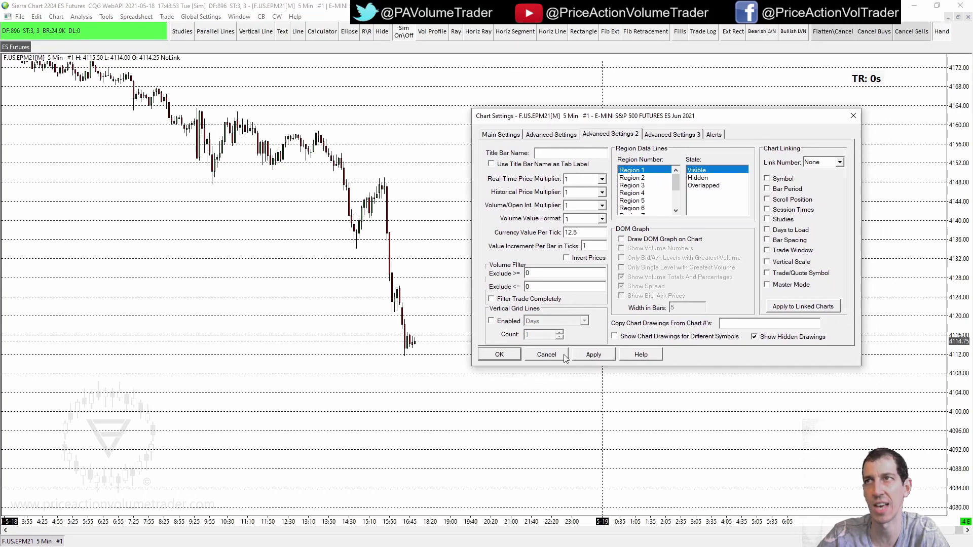
pyautogui.click(594, 355)
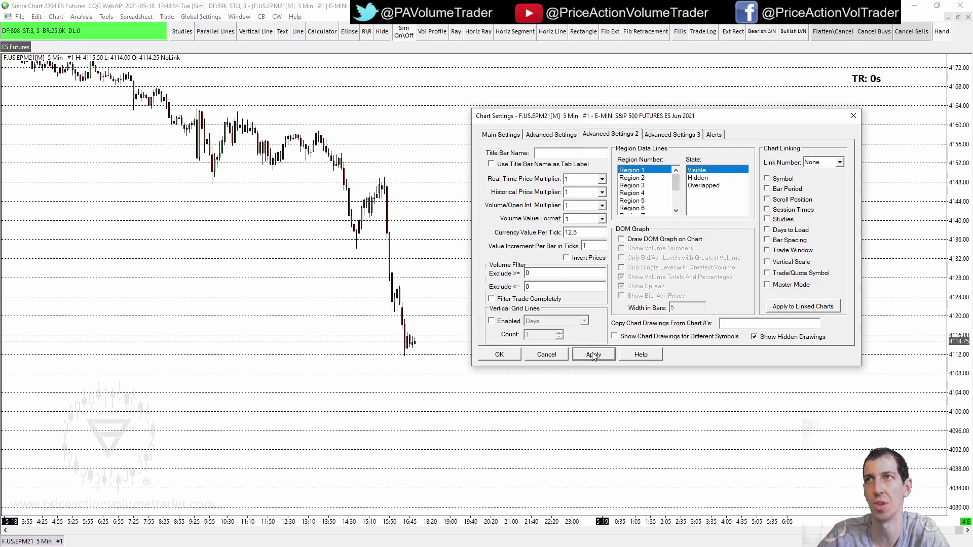
pyautogui.click(500, 323)
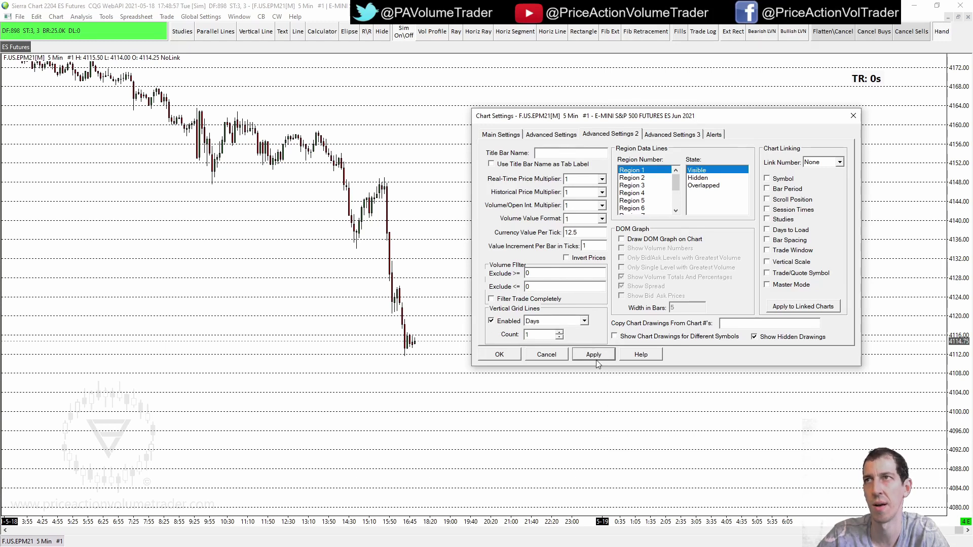
pyautogui.click(596, 357)
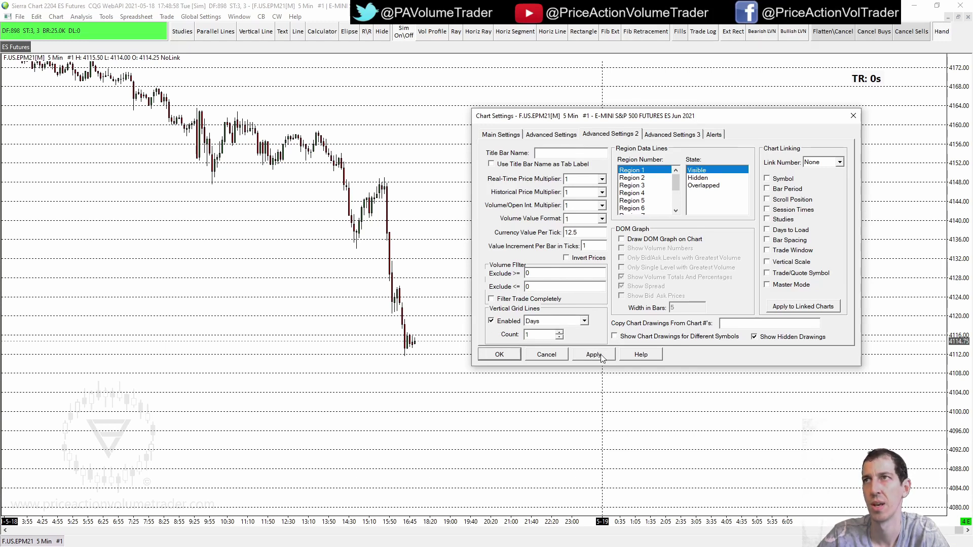
pyautogui.click(585, 321)
pyautogui.click(548, 356)
pyautogui.click(543, 357)
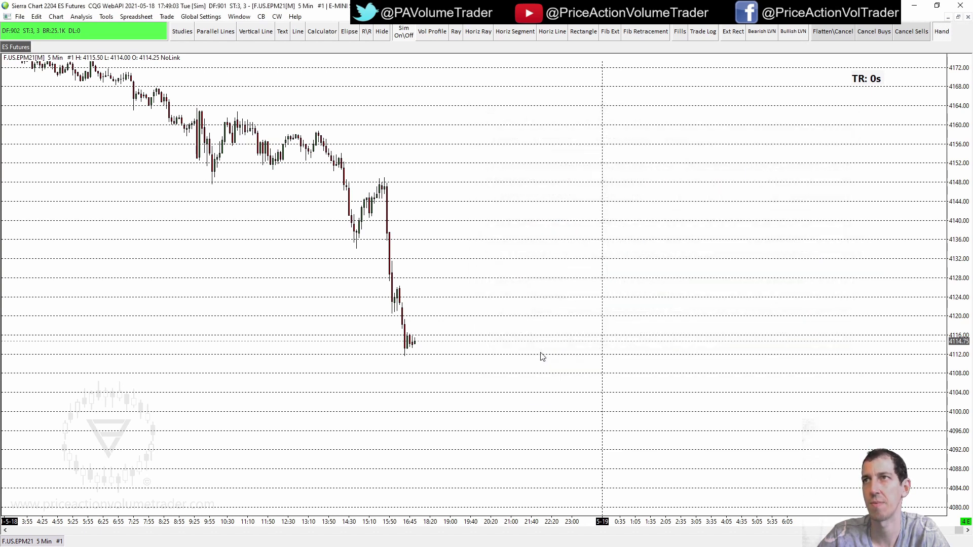
# Step: Set the vertical grid lines to Hours in the chart's advanced settings and apply the change
pyautogui.click(56, 16)
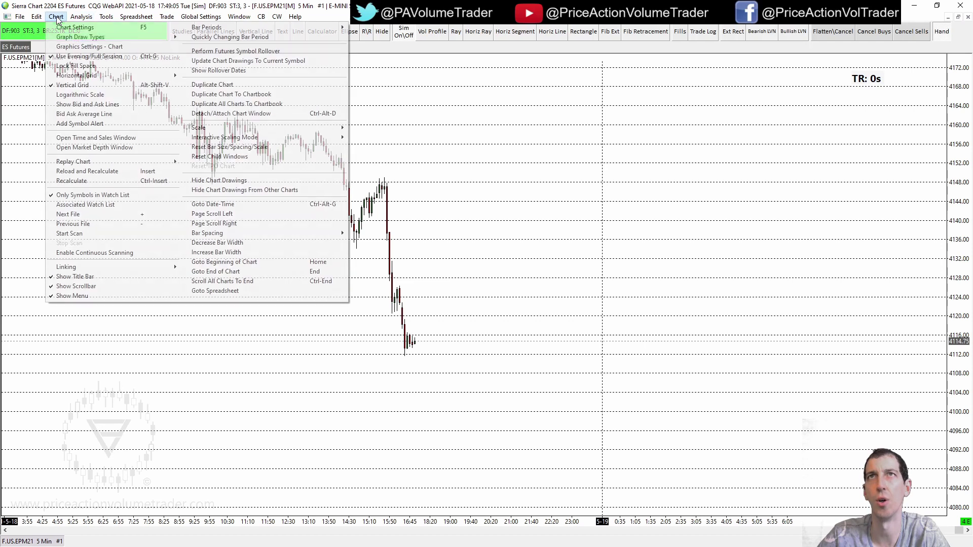
pyautogui.click(75, 27)
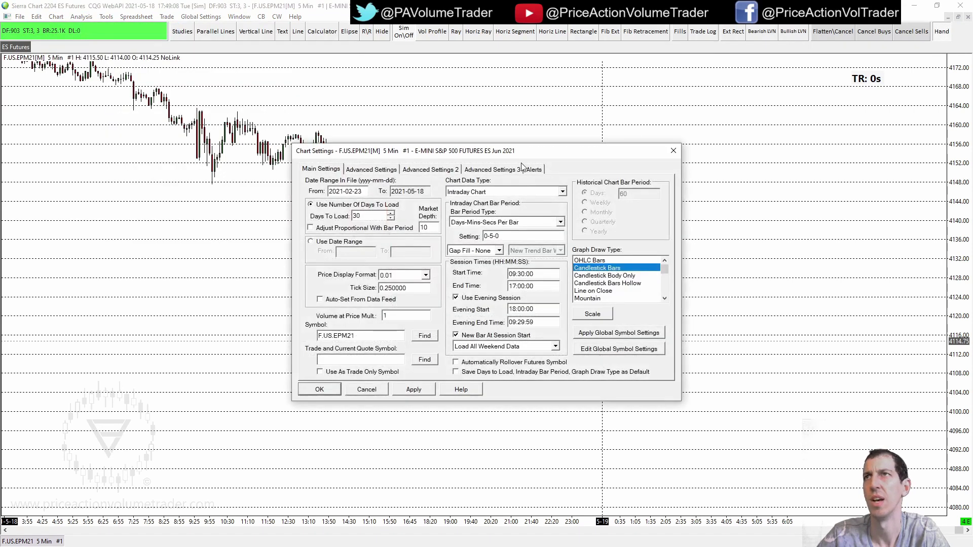
pyautogui.moveTo(512, 154); pyautogui.dragTo(304, 91)
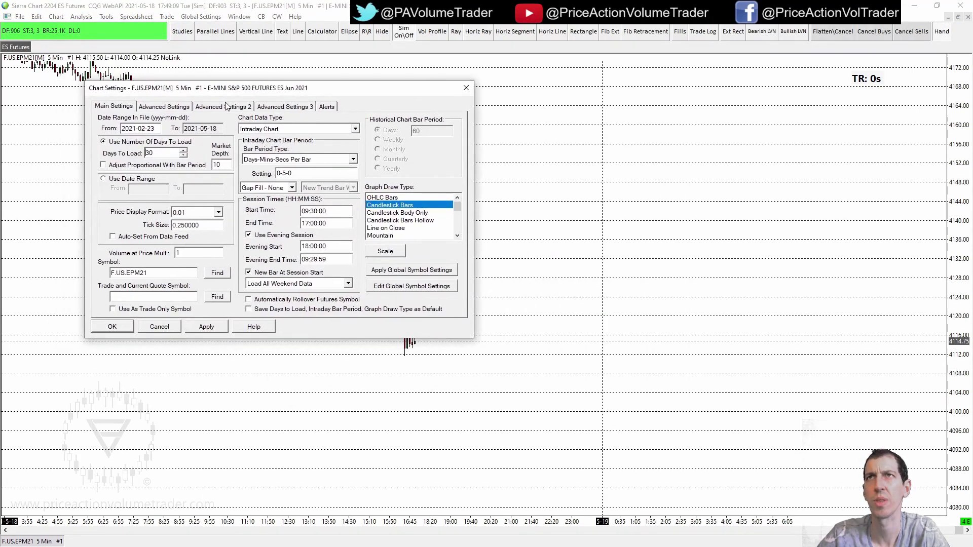
pyautogui.click(228, 106)
pyautogui.click(196, 294)
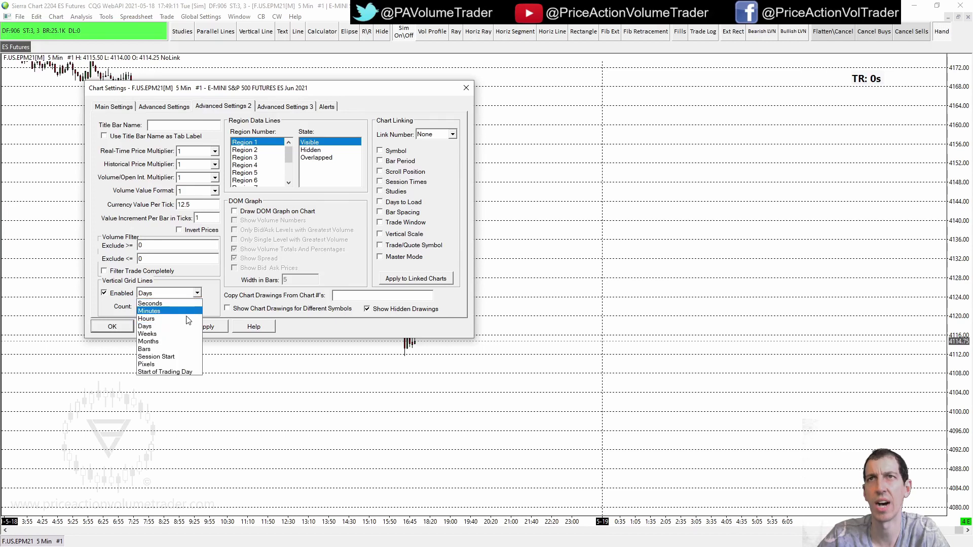
pyautogui.click(178, 320)
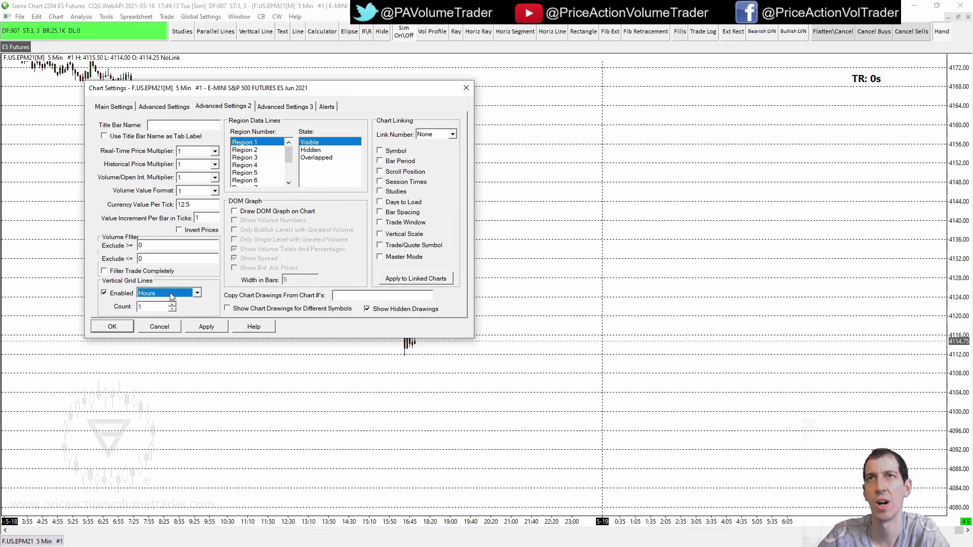
pyautogui.click(206, 327)
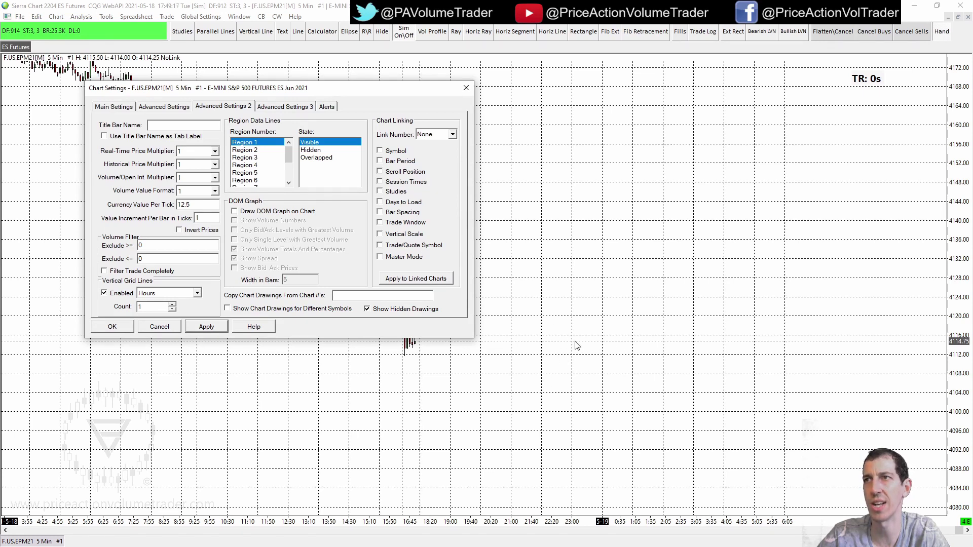
pyautogui.click(196, 294)
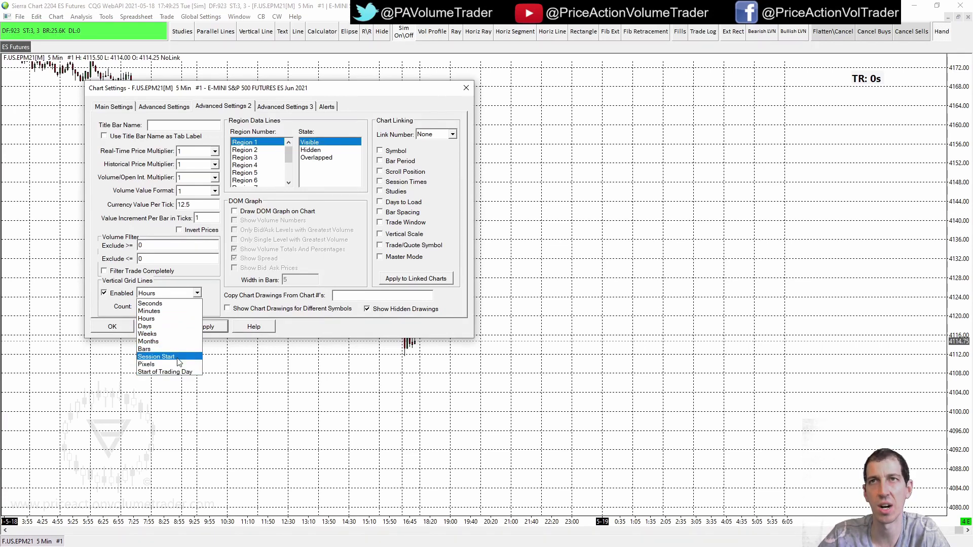
pyautogui.click(221, 294)
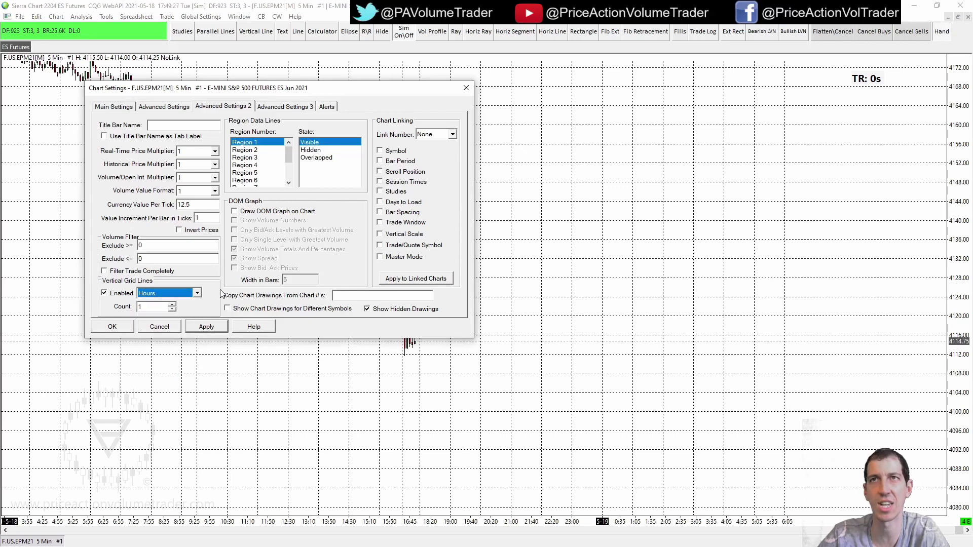
pyautogui.click(160, 327)
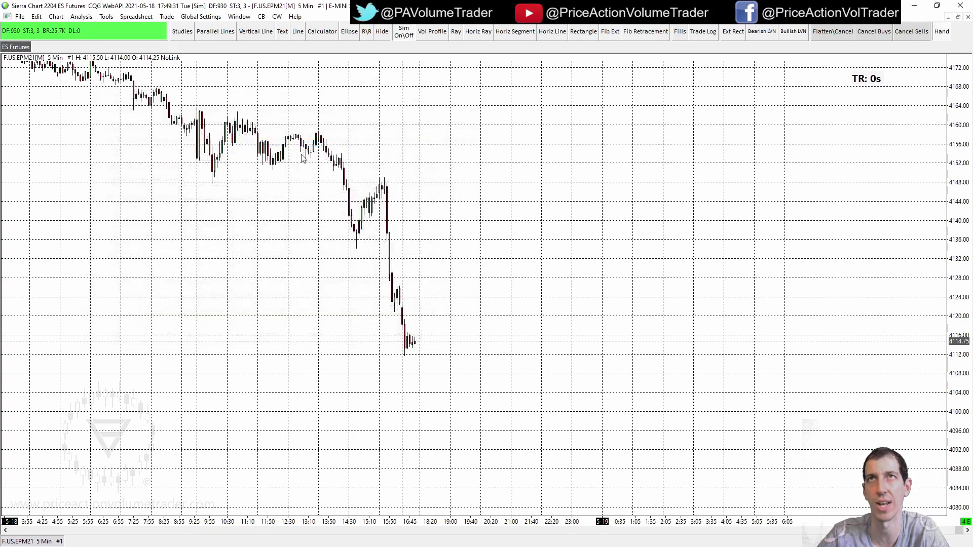
# Step: Turn off the vertical grid and the Region 1 horizontal grid on the chart
pyautogui.click(58, 17)
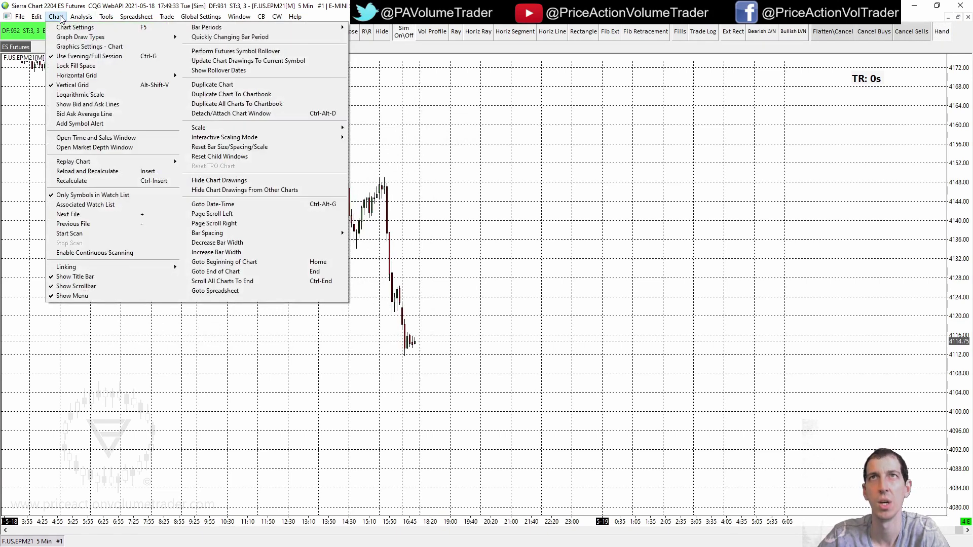
pyautogui.click(84, 86)
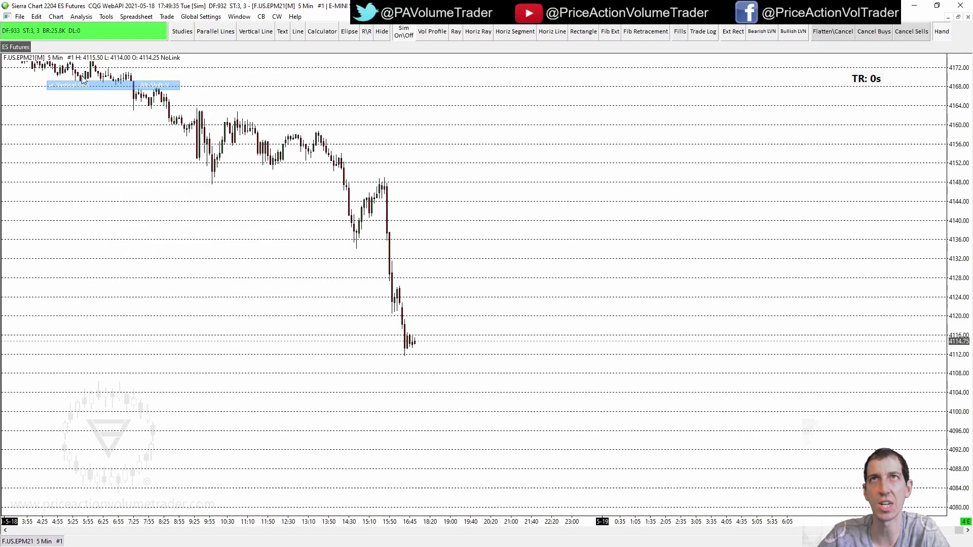
pyautogui.click(57, 17)
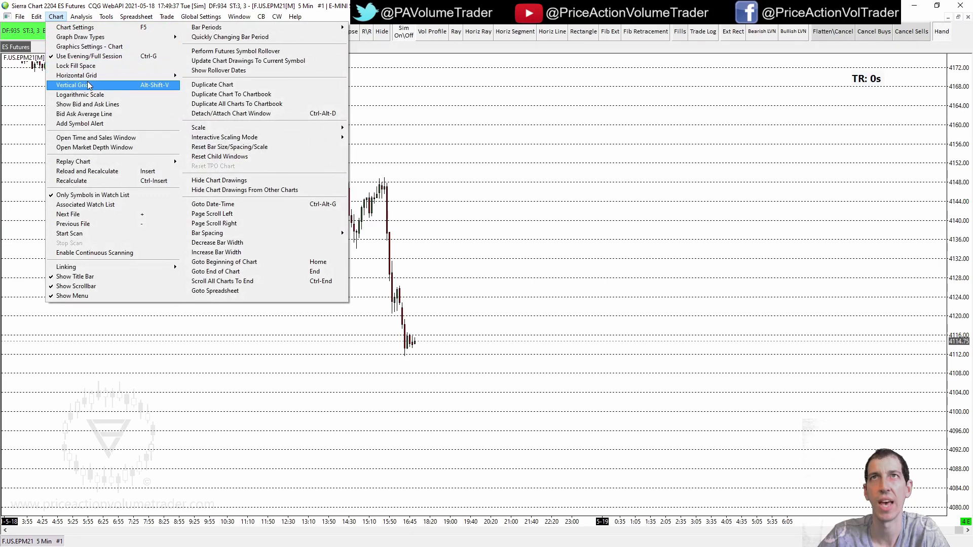
pyautogui.moveTo(88, 76)
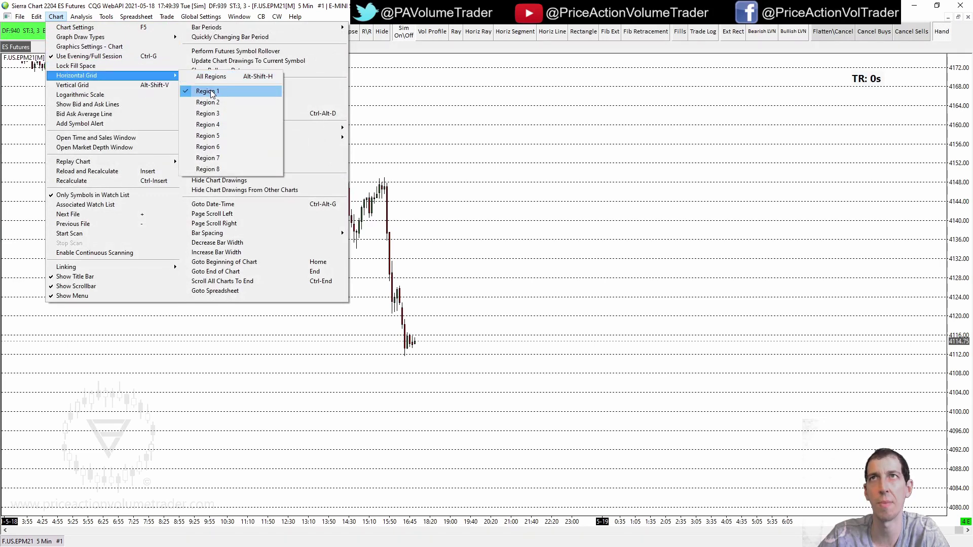
pyautogui.click(210, 94)
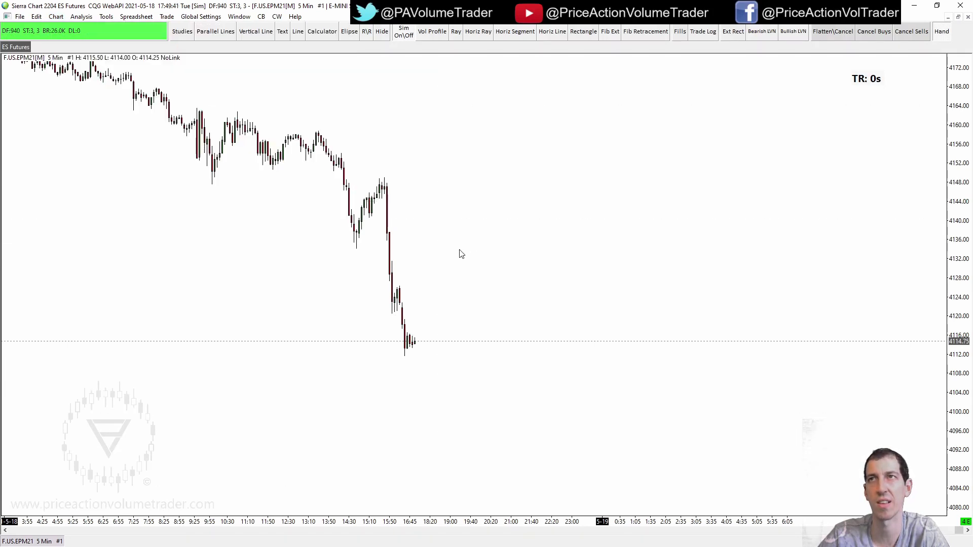
pyautogui.moveTo(459, 255); pyautogui.dragTo(760, 311)
pyautogui.scroll(-2, 771, 308)
pyautogui.scroll(1, 781, 303)
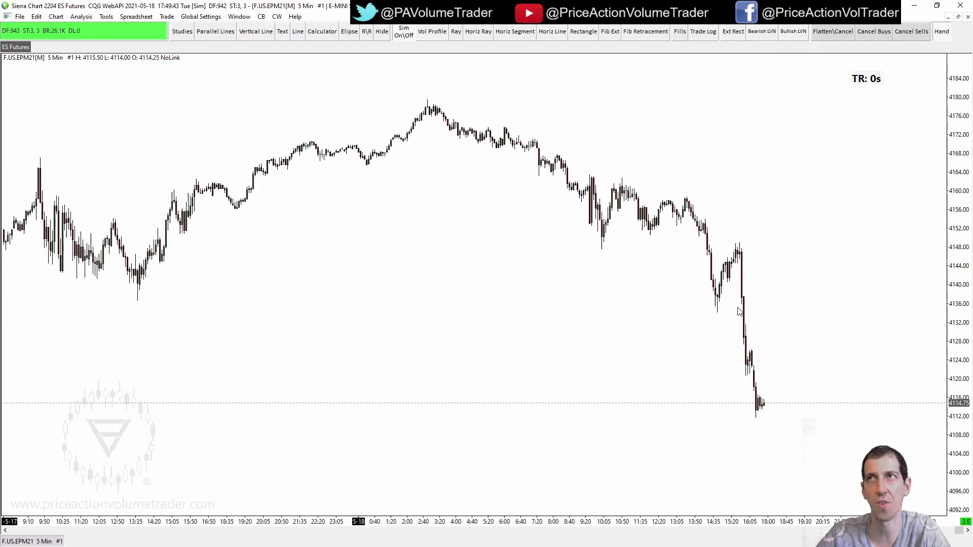
pyautogui.moveTo(692, 319); pyautogui.dragTo(734, 322)
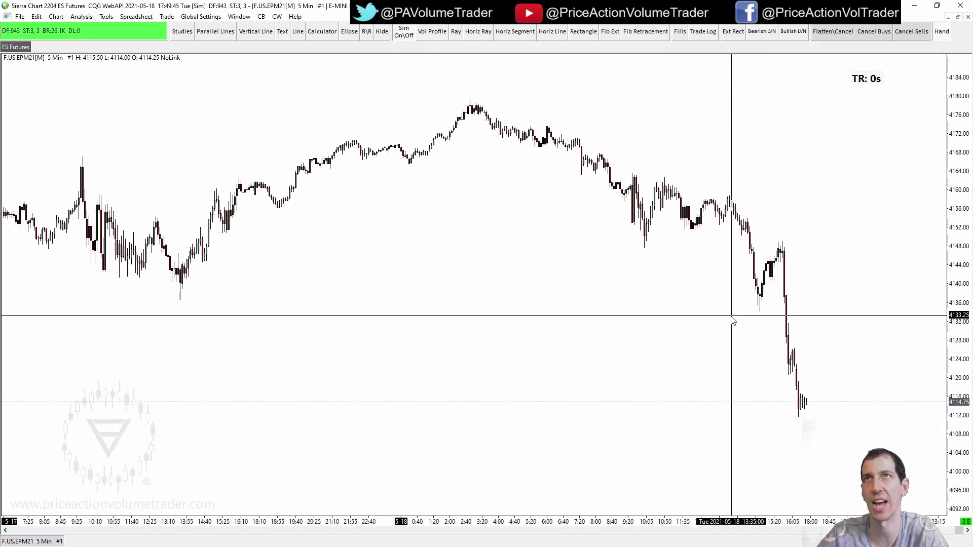
pyautogui.moveTo(210, 125); pyautogui.dragTo(214, 129)
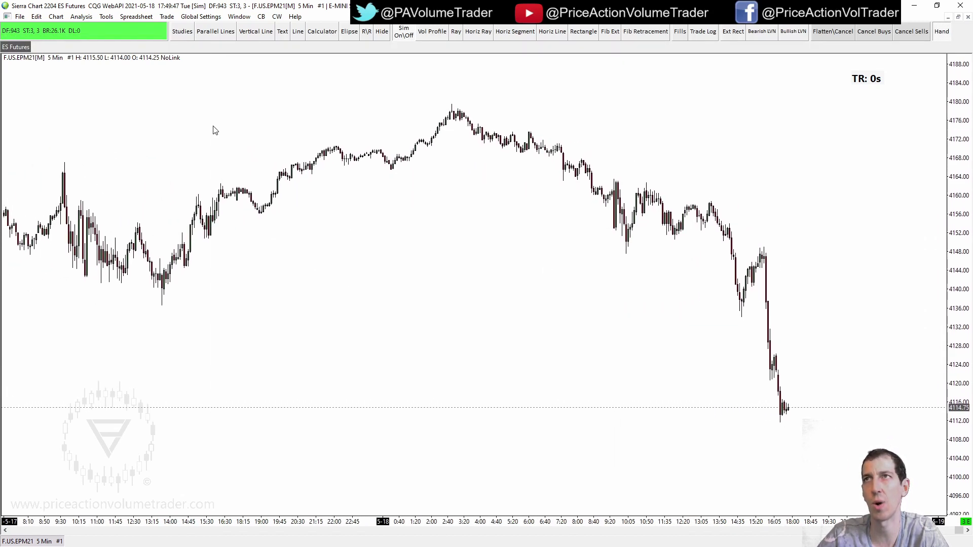
pyautogui.moveTo(149, 145); pyautogui.dragTo(261, 146)
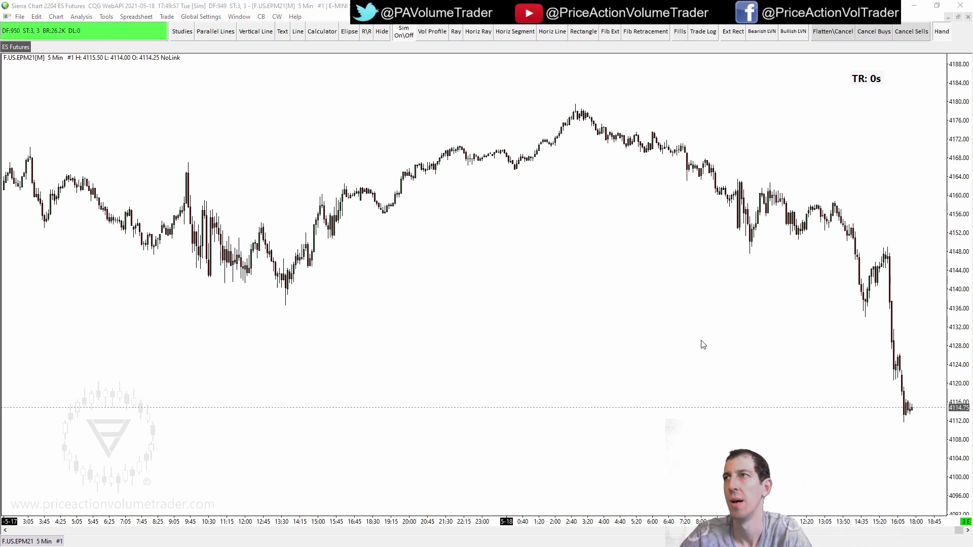
pyautogui.moveTo(701, 343); pyautogui.dragTo(552, 332)
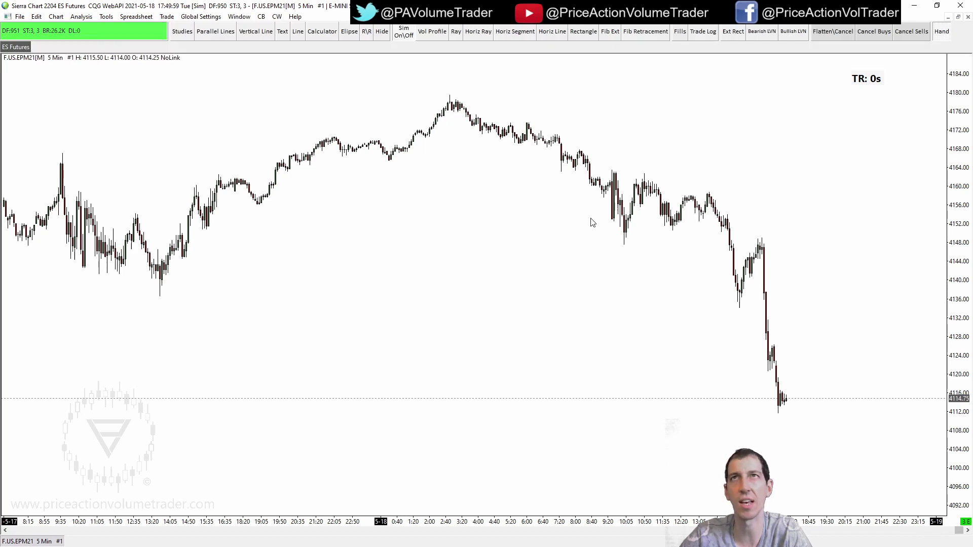
# Step: Enable Lock Fill Space for the 5-minute ES futures chart
pyautogui.click(56, 16)
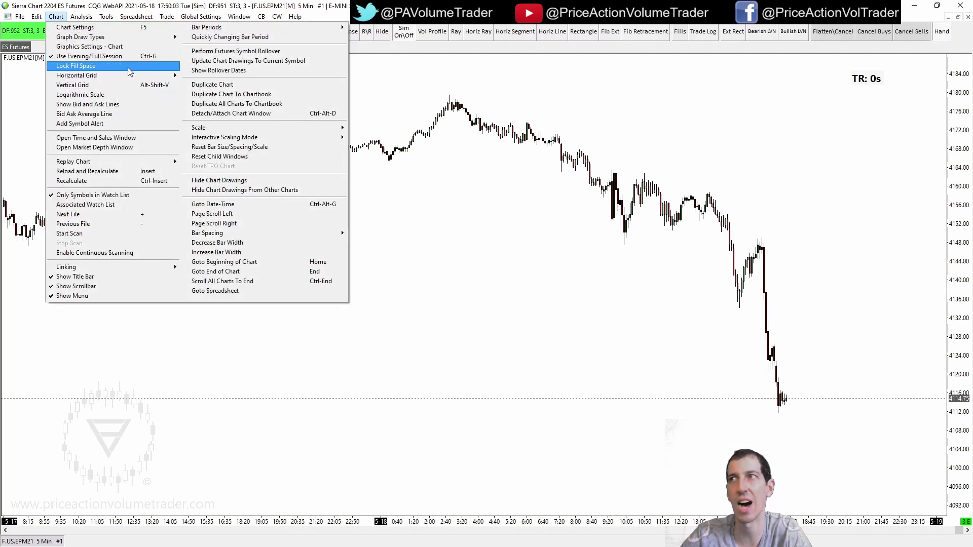
pyautogui.moveTo(617, 318); pyautogui.dragTo(662, 309)
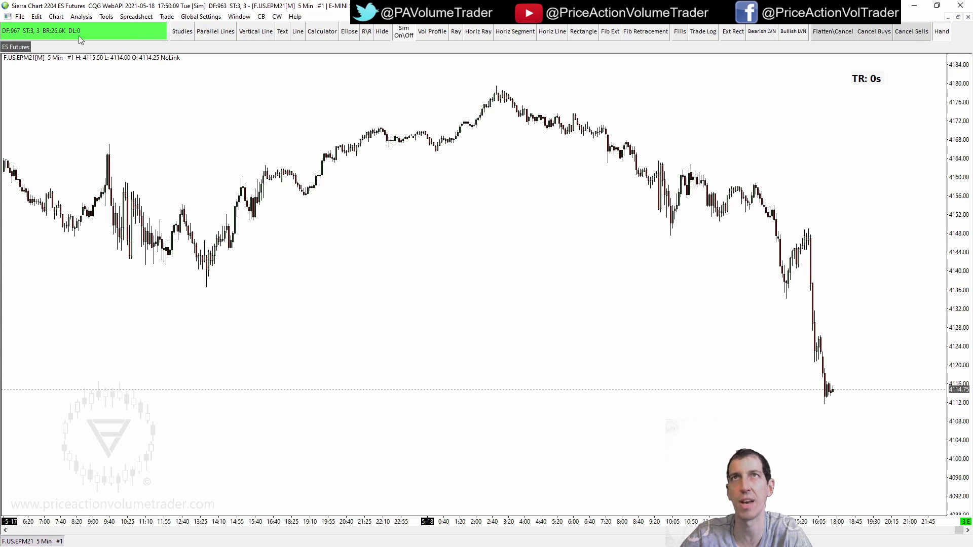
pyautogui.click(57, 17)
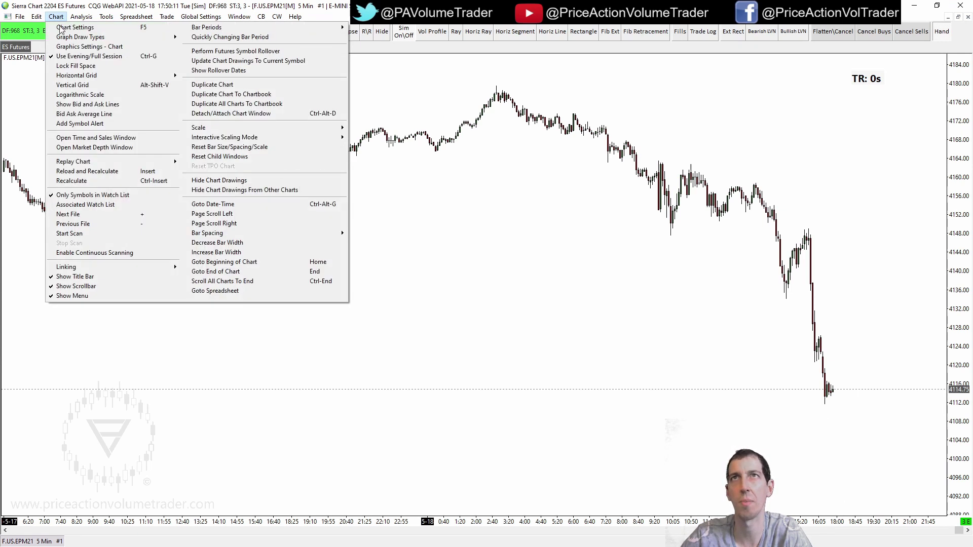
pyautogui.click(79, 67)
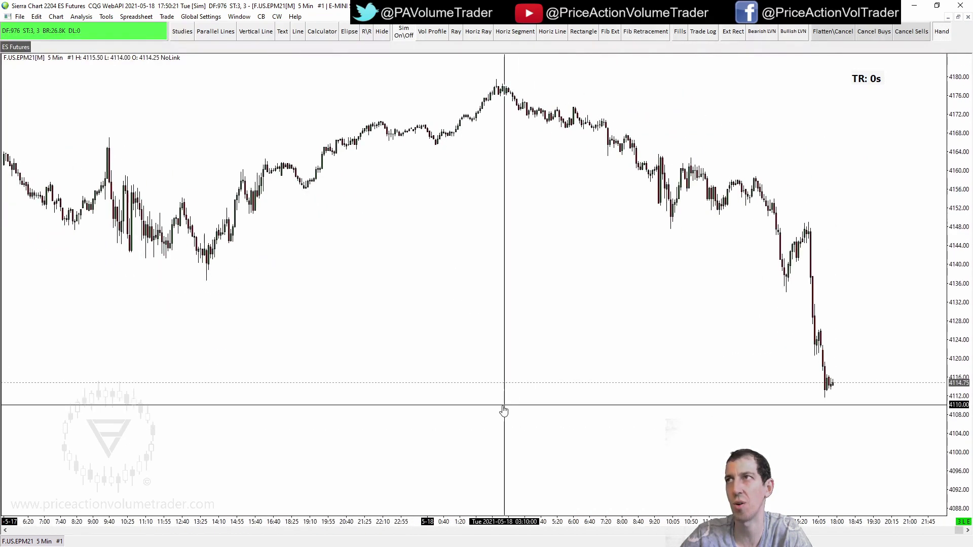
pyautogui.moveTo(606, 330); pyautogui.dragTo(851, 327)
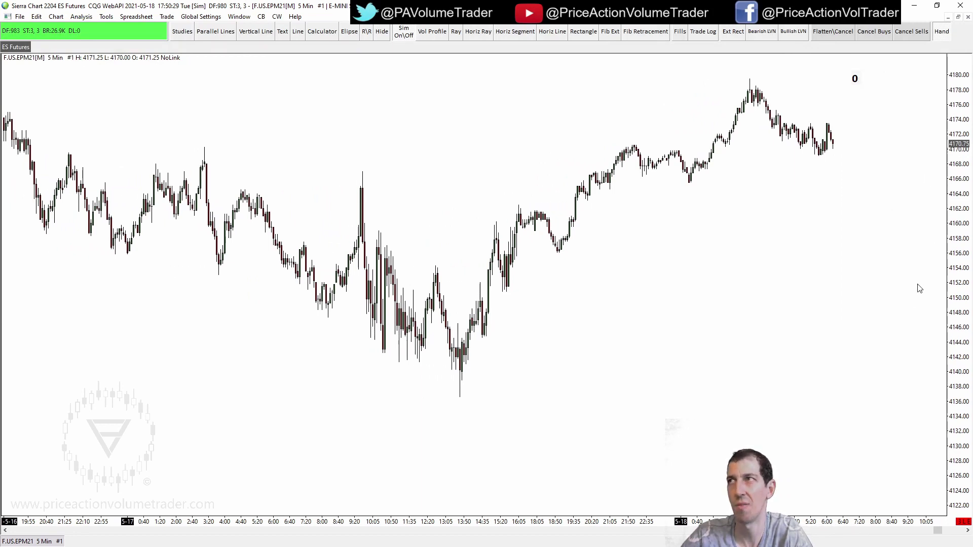
pyautogui.moveTo(739, 312); pyautogui.dragTo(486, 312)
pyautogui.moveTo(650, 299); pyautogui.dragTo(476, 303)
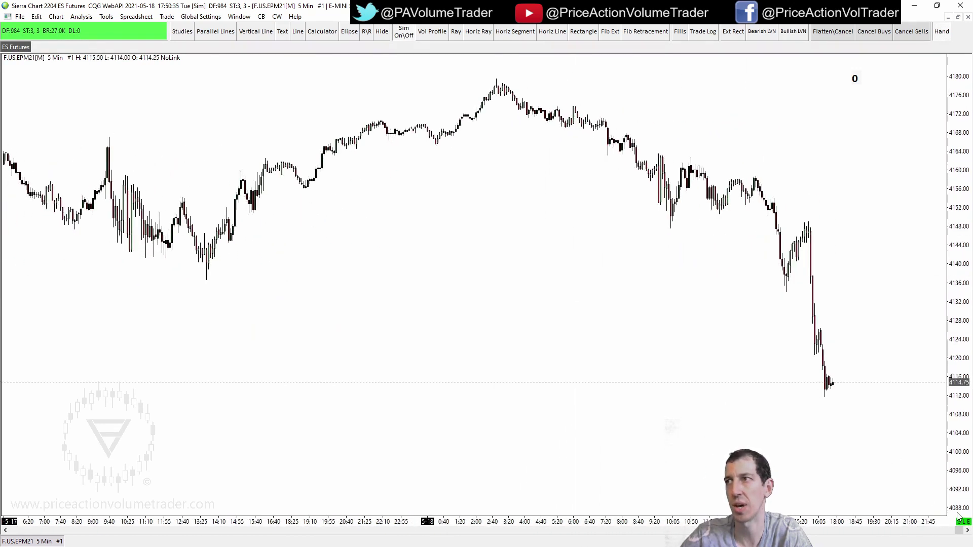
# Step: Turn off Lock Fill Space so the last bar can be moved freely away from the price scale
pyautogui.rightClick(965, 526)
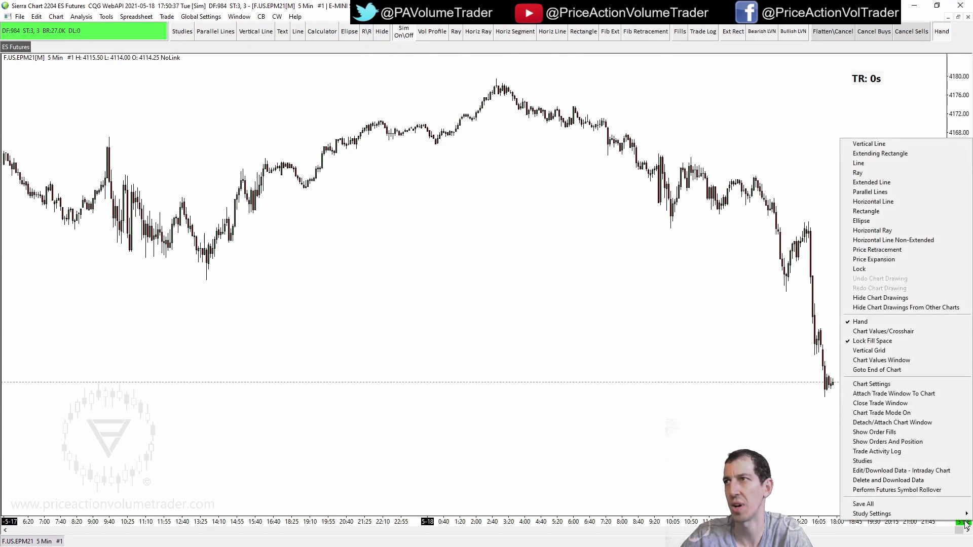
pyautogui.click(872, 343)
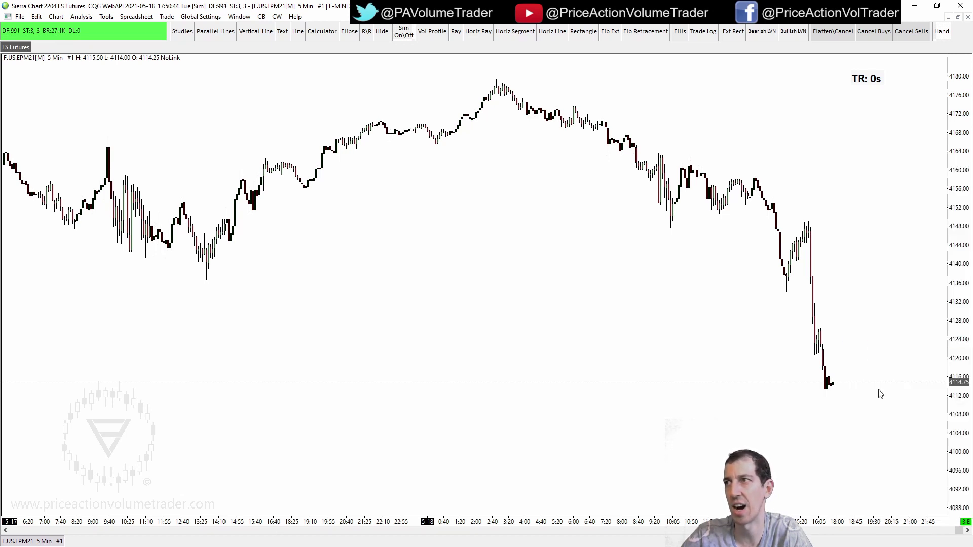
pyautogui.moveTo(674, 429); pyautogui.dragTo(427, 439)
# Step: Turn Lock Fill Space back on for the ES futures chart
pyautogui.rightClick(967, 526)
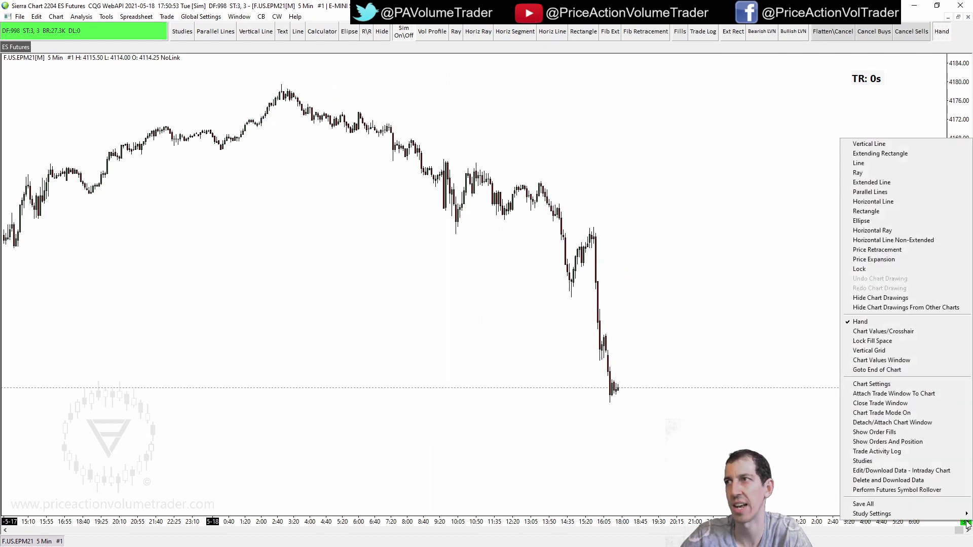
pyautogui.click(902, 341)
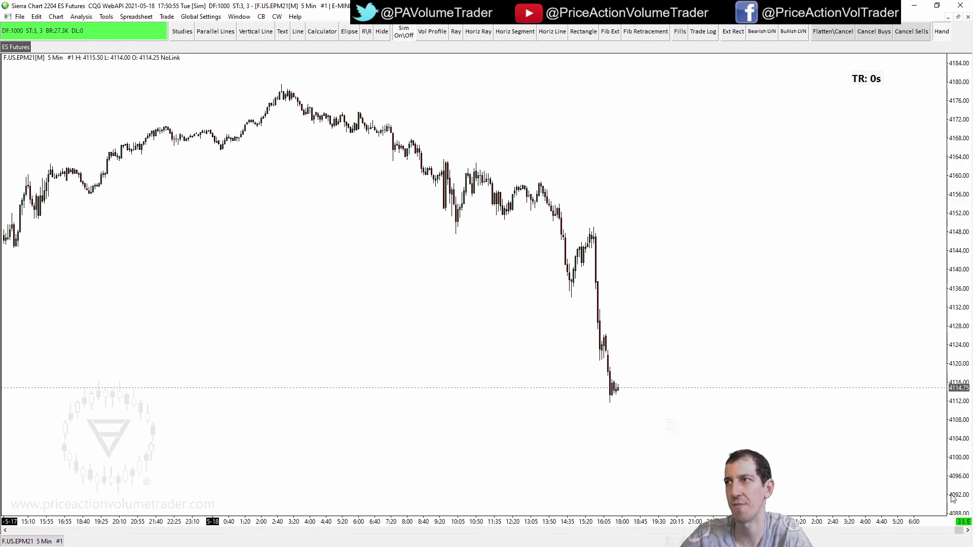
pyautogui.moveTo(442, 446); pyautogui.dragTo(361, 465)
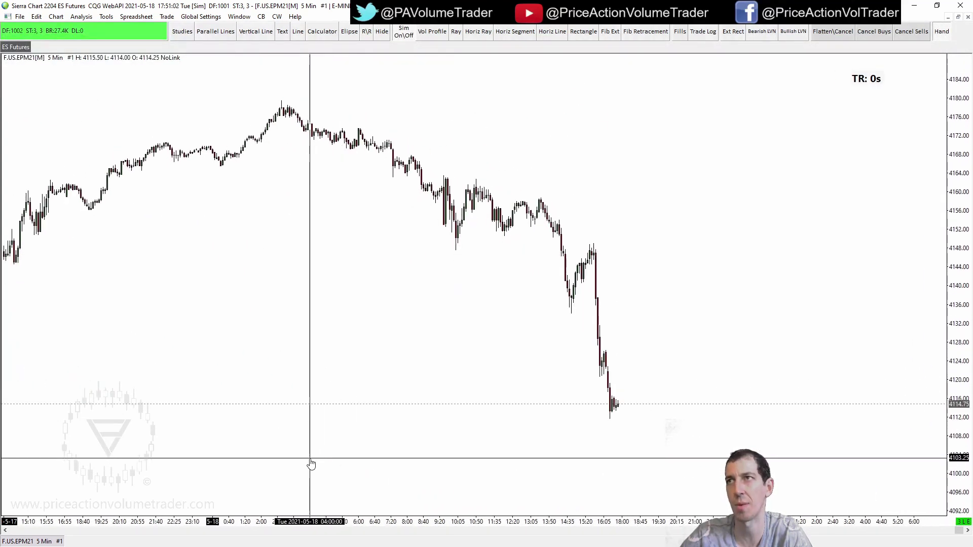
# Step: Disable Lock Fill Space again so the chart's fill space is freely adjustable
pyautogui.click(56, 17)
pyautogui.click(87, 65)
pyautogui.moveTo(226, 289); pyautogui.dragTo(275, 291)
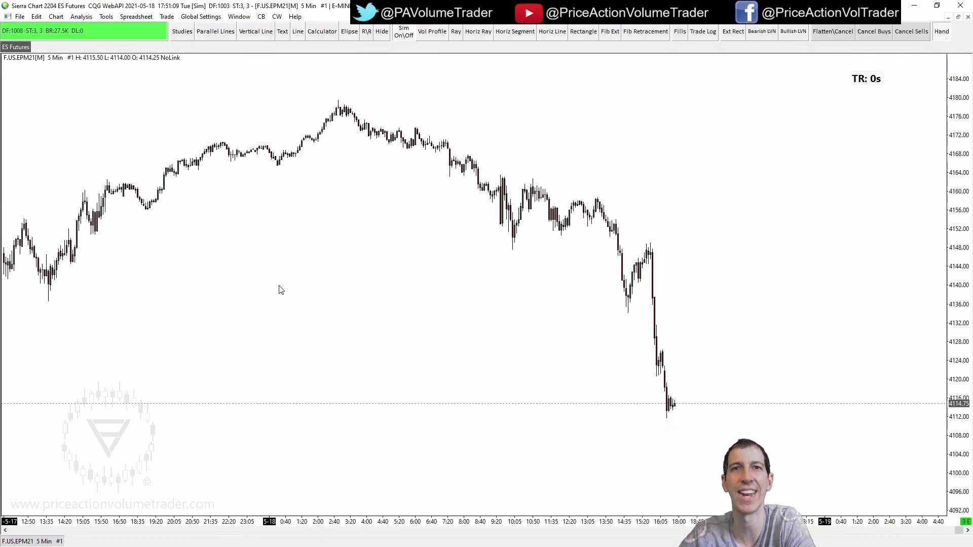
pyautogui.moveTo(403, 280); pyautogui.dragTo(442, 282)
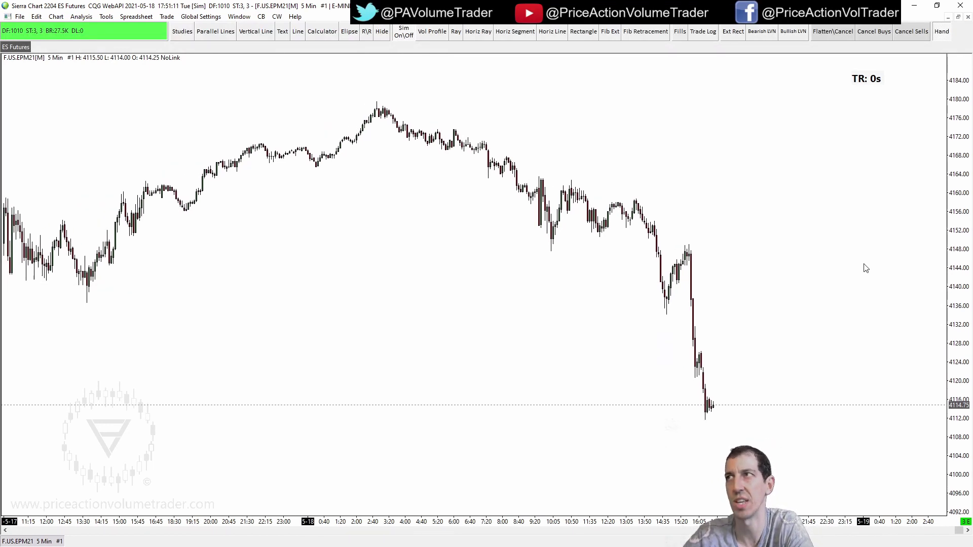
pyautogui.moveTo(881, 293); pyautogui.dragTo(896, 296)
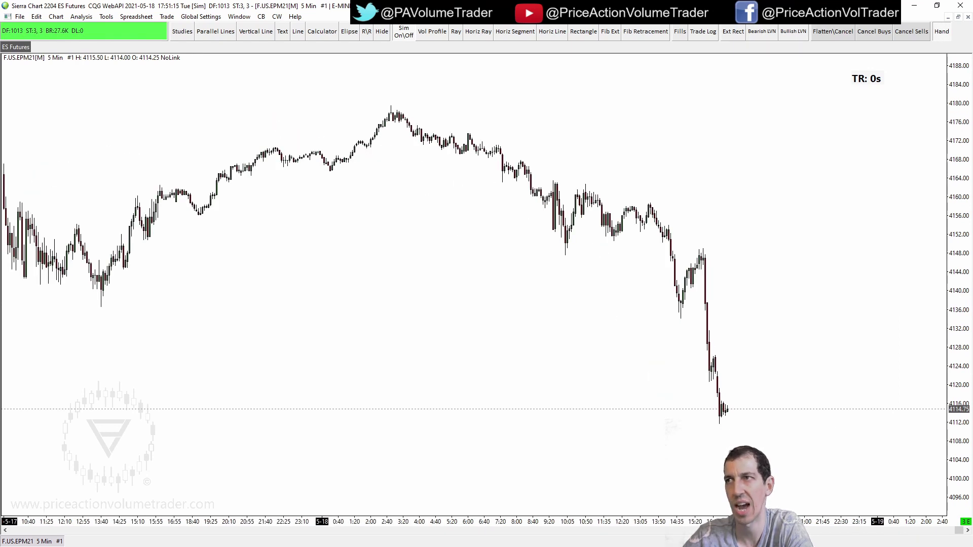
pyautogui.moveTo(823, 327); pyautogui.dragTo(802, 306)
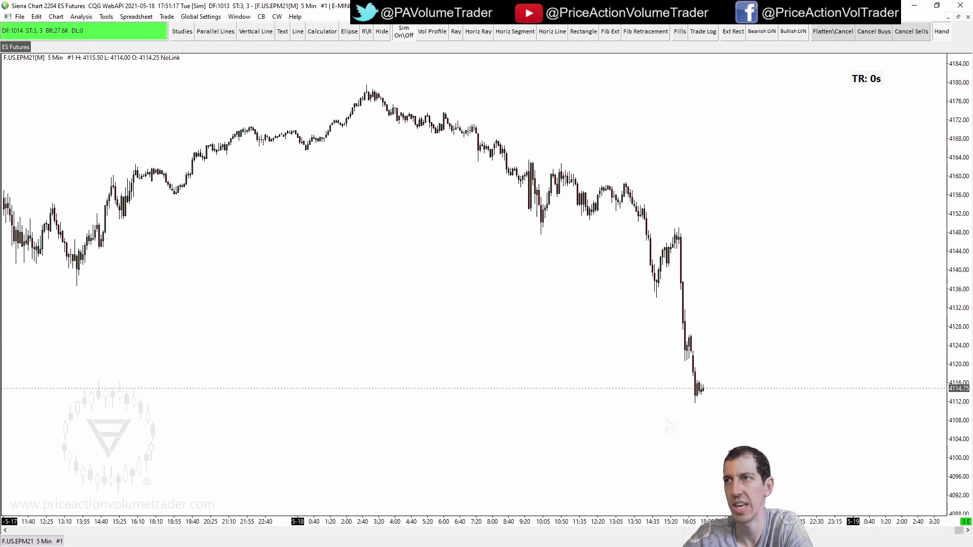
pyautogui.moveTo(710, 521)
pyautogui.mouseDown()
pyautogui.moveTo(478, 518)
pyautogui.moveTo(735, 524)
pyautogui.moveTo(674, 525)
pyautogui.moveTo(707, 525)
pyautogui.mouseUp()
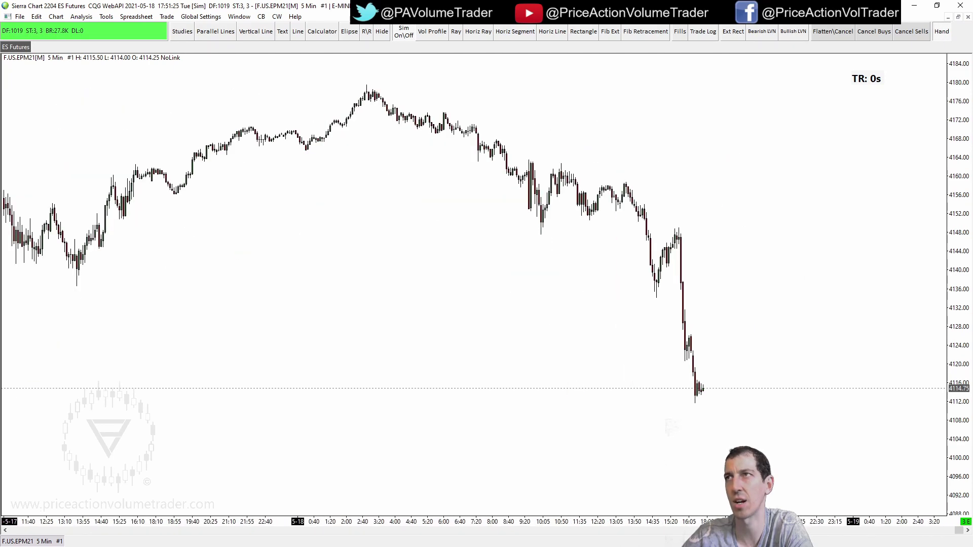
# Step: Look through the chart's three advanced settings pages for the Lock Fill Space option and close the settings without changes
pyautogui.click(51, 20)
pyautogui.click(63, 24)
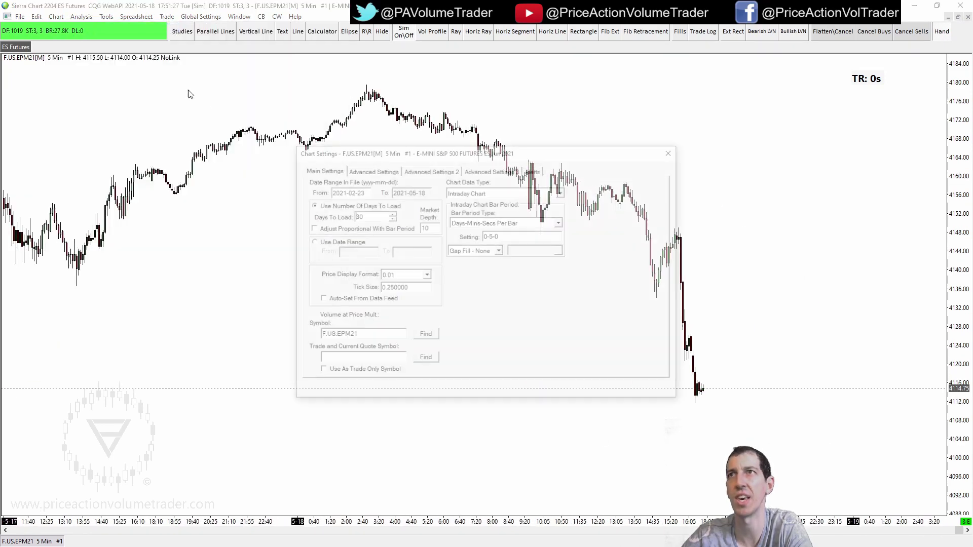
pyautogui.click(390, 171)
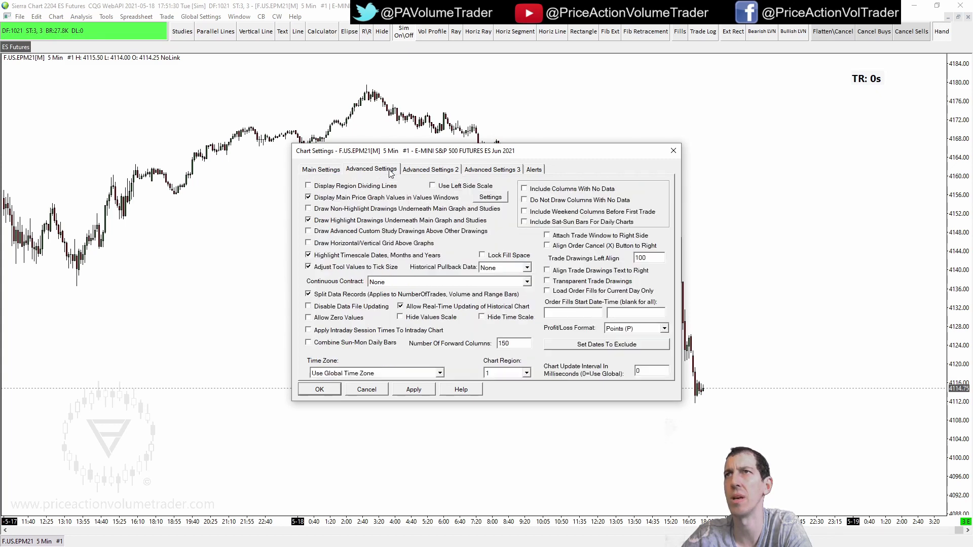
pyautogui.click(430, 173)
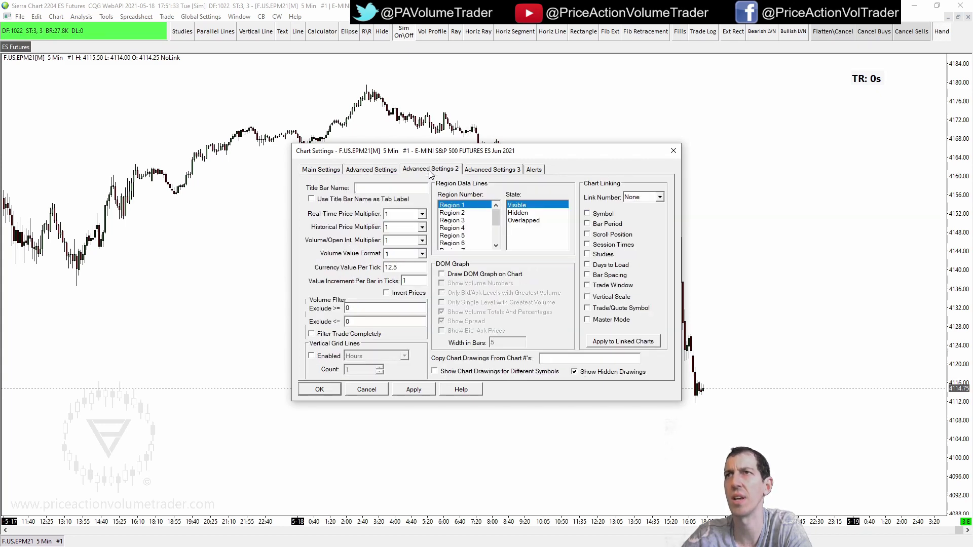
pyautogui.click(467, 171)
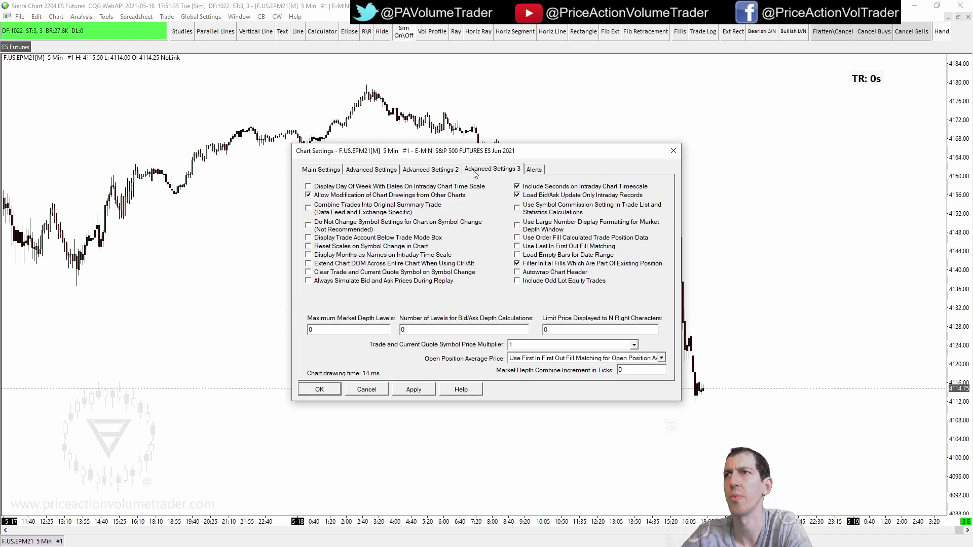
pyautogui.click(446, 171)
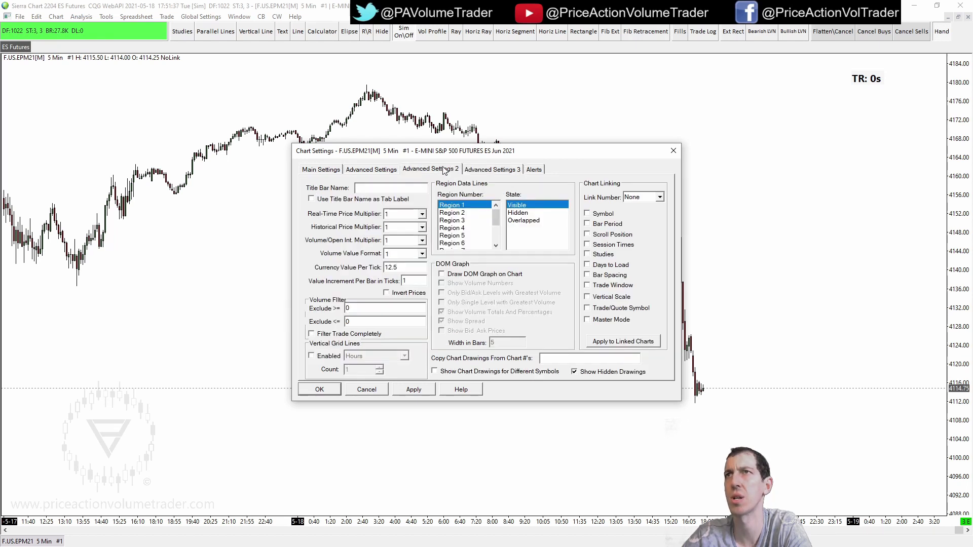
pyautogui.click(384, 172)
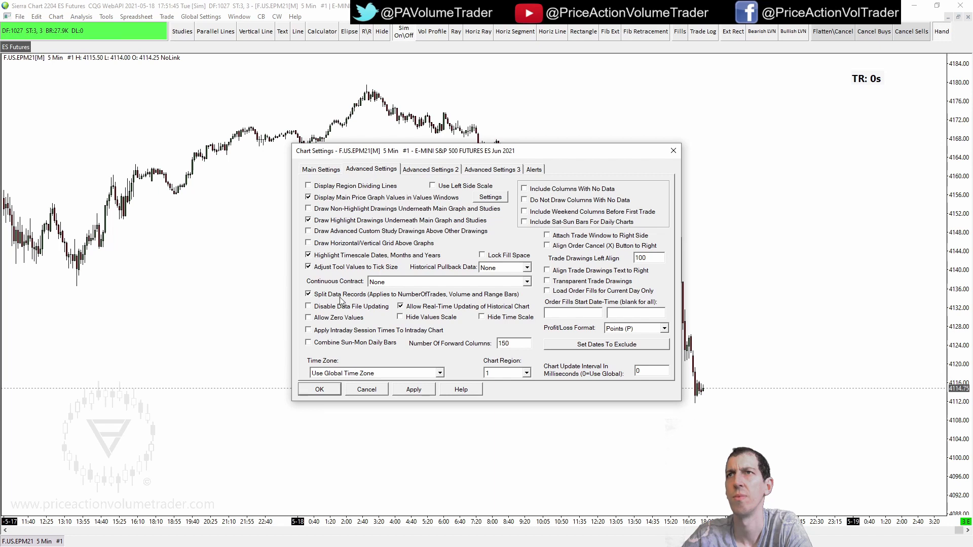
pyautogui.click(365, 388)
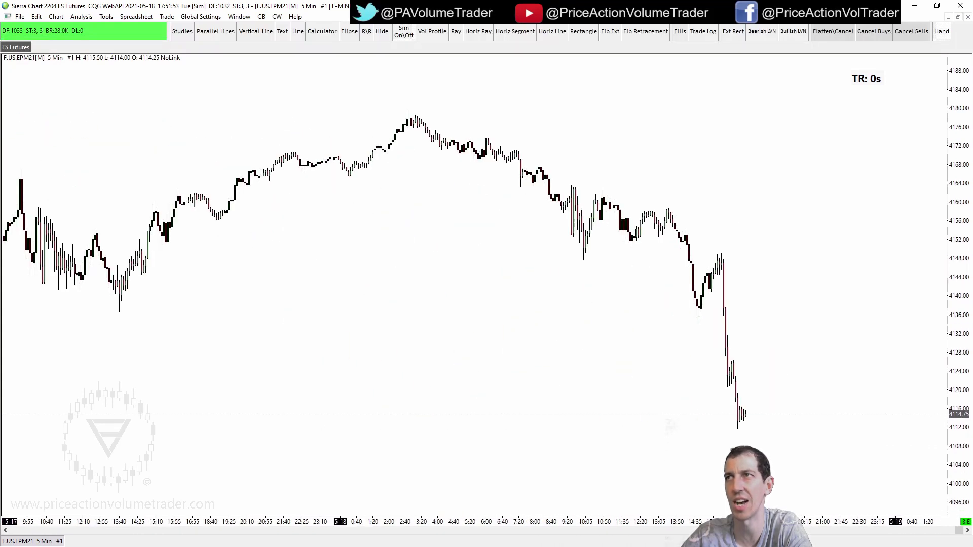
pyautogui.moveTo(833, 365); pyautogui.dragTo(704, 330)
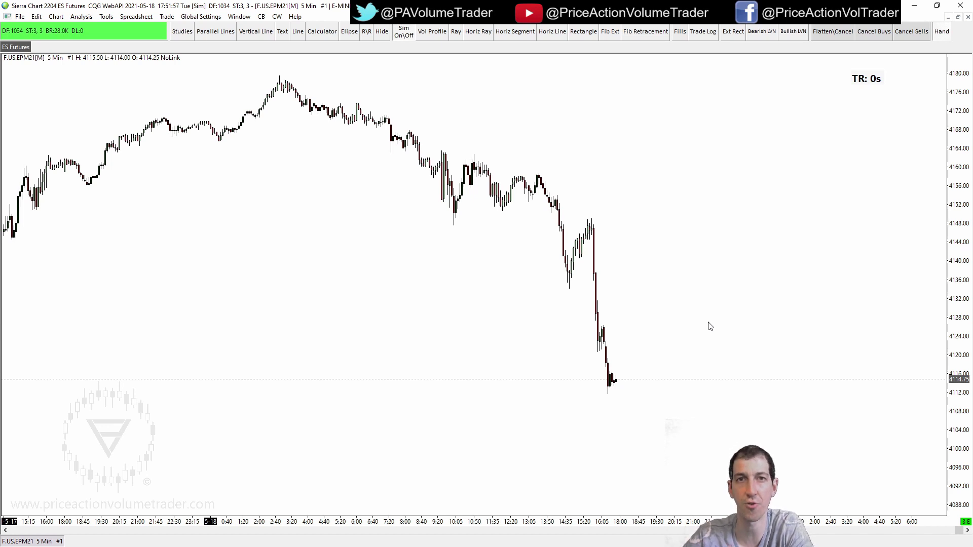
pyautogui.moveTo(649, 299); pyautogui.dragTo(730, 293)
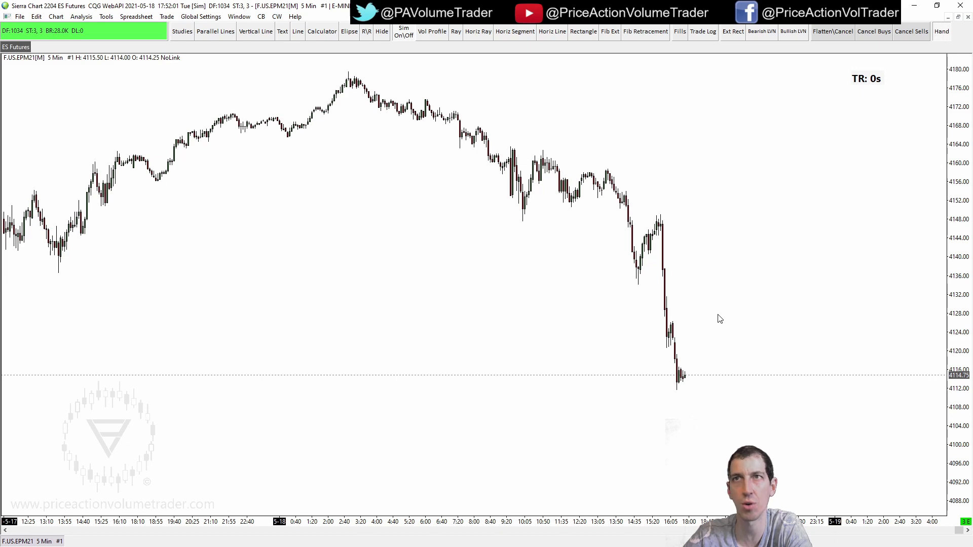
pyautogui.scroll(-8, 720, 324)
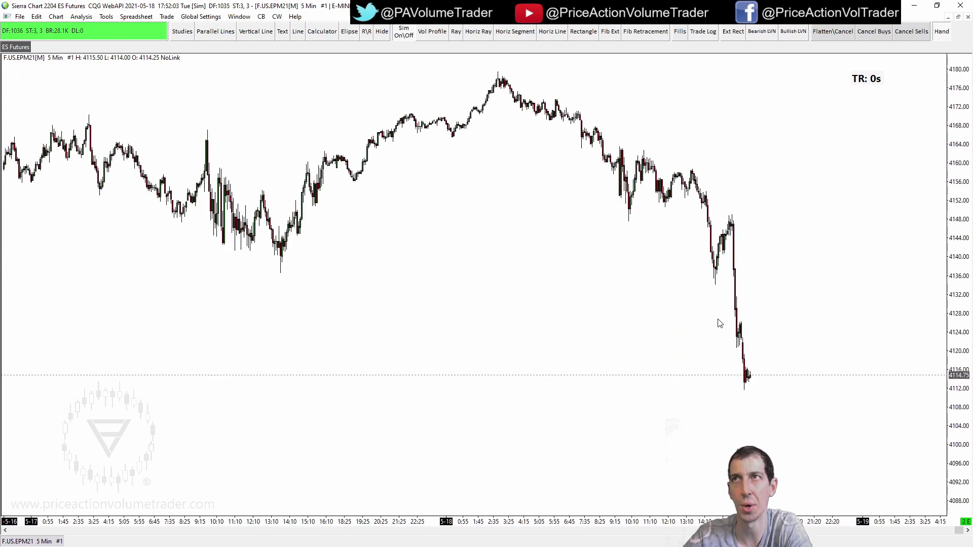
pyautogui.scroll(5, 719, 323)
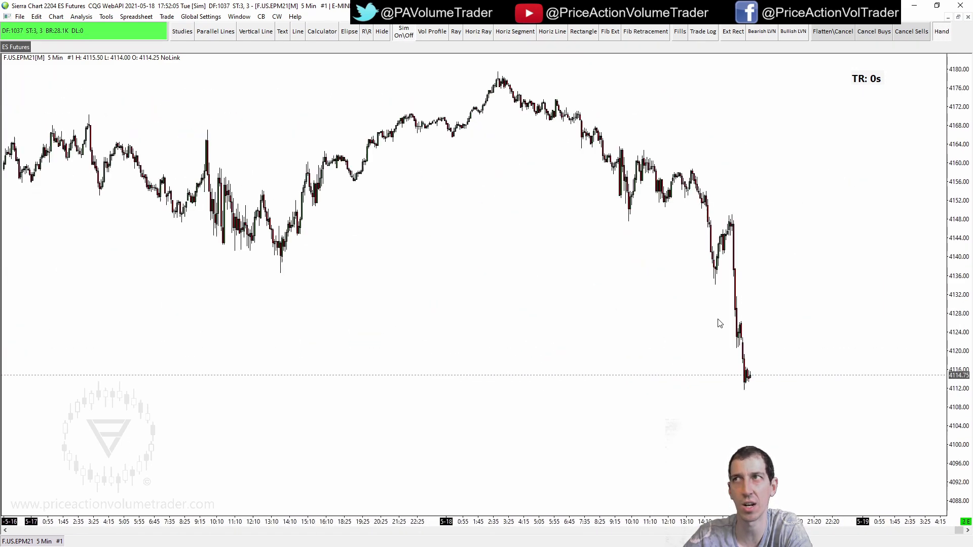
pyautogui.scroll(4, 656, 291)
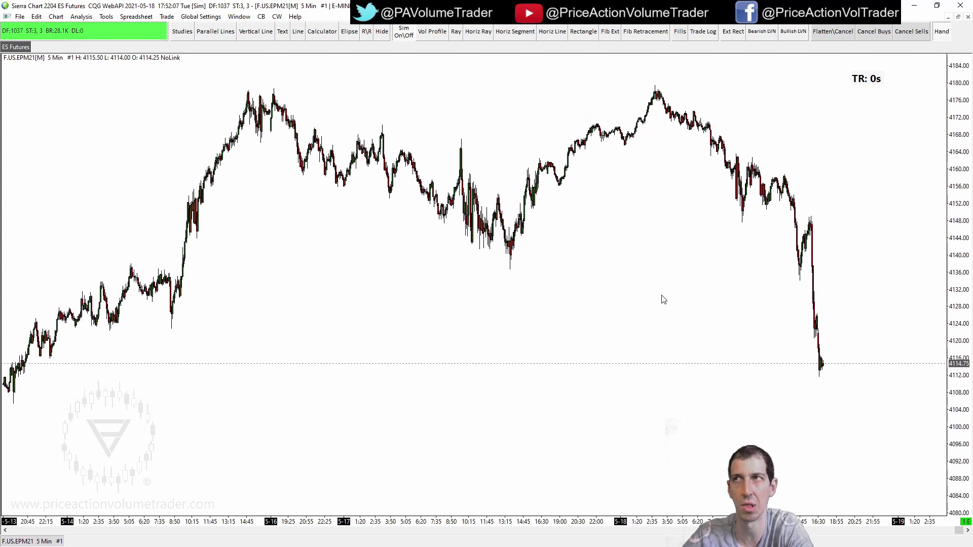
pyautogui.moveTo(736, 299); pyautogui.dragTo(716, 283)
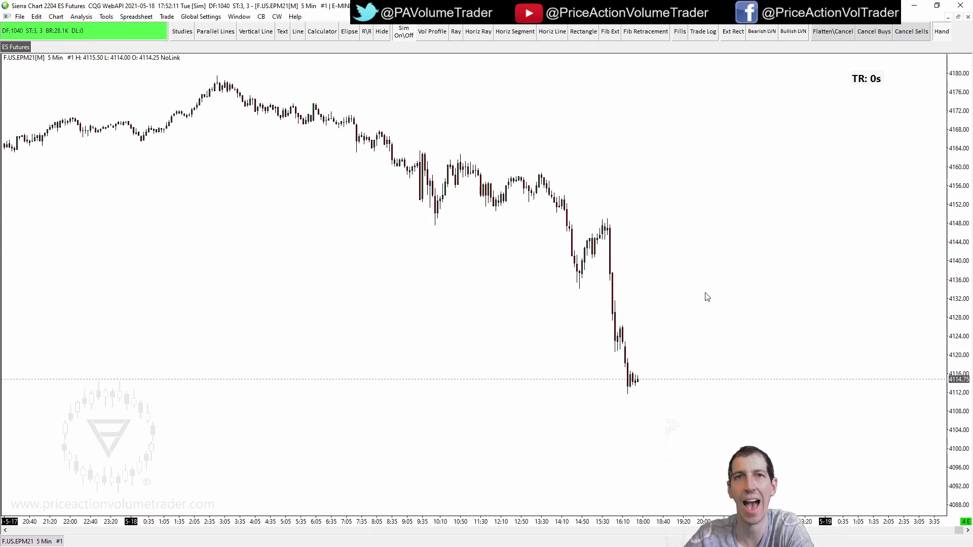
pyautogui.scroll(-2, 734, 287)
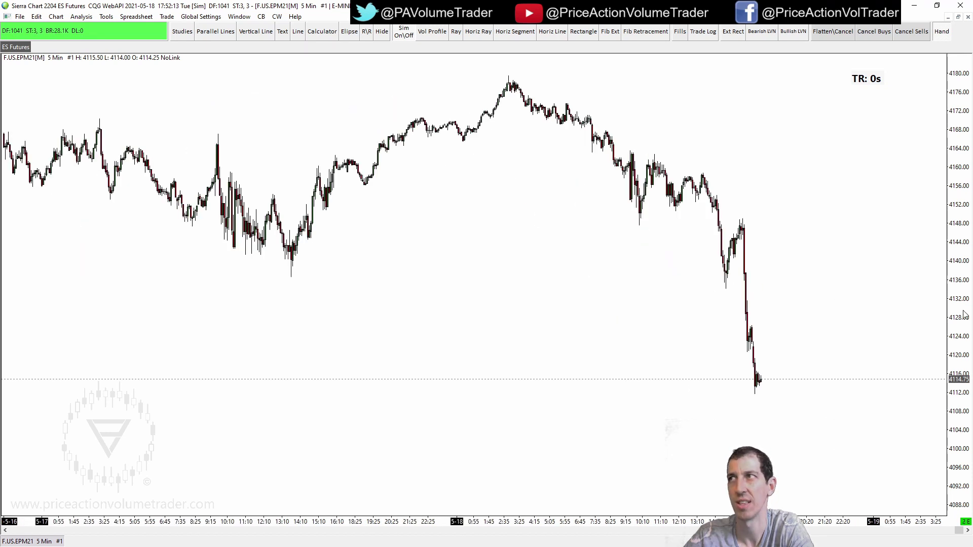
pyautogui.scroll(3, 963, 310)
pyautogui.scroll(-3, 964, 310)
pyautogui.moveTo(891, 268); pyautogui.dragTo(892, 277)
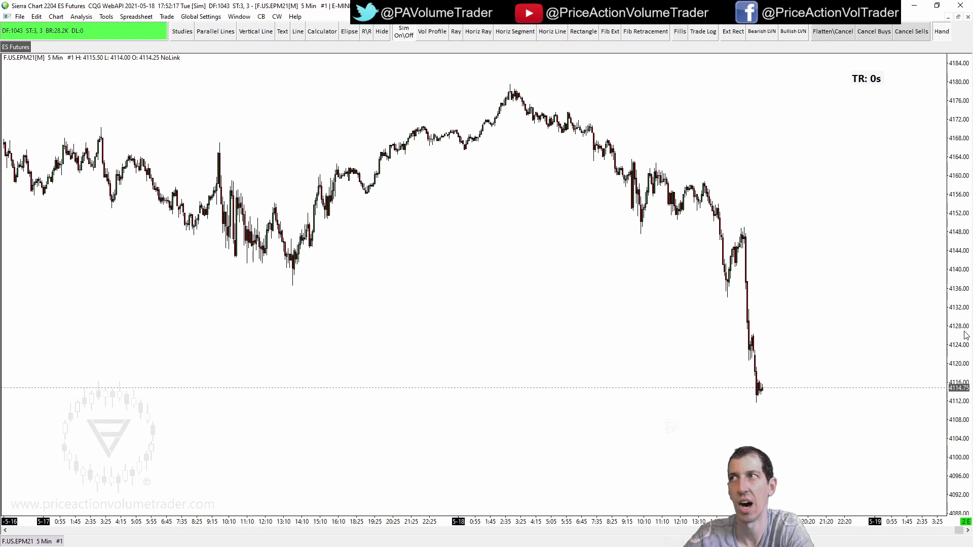
pyautogui.moveTo(964, 335)
pyautogui.mouseDown()
pyautogui.moveTo(943, 174)
pyautogui.moveTo(970, 350)
pyautogui.moveTo(963, 297)
pyautogui.moveTo(966, 322)
pyautogui.mouseUp()
pyautogui.moveTo(866, 244); pyautogui.dragTo(850, 262)
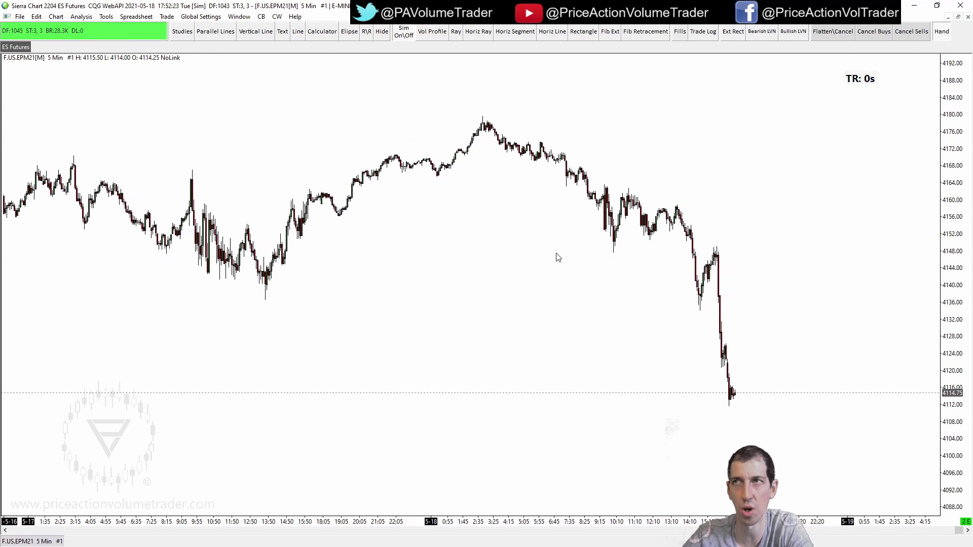
pyautogui.moveTo(557, 258)
pyautogui.mouseDown()
pyautogui.moveTo(534, 256)
pyautogui.moveTo(547, 258)
pyautogui.mouseUp()
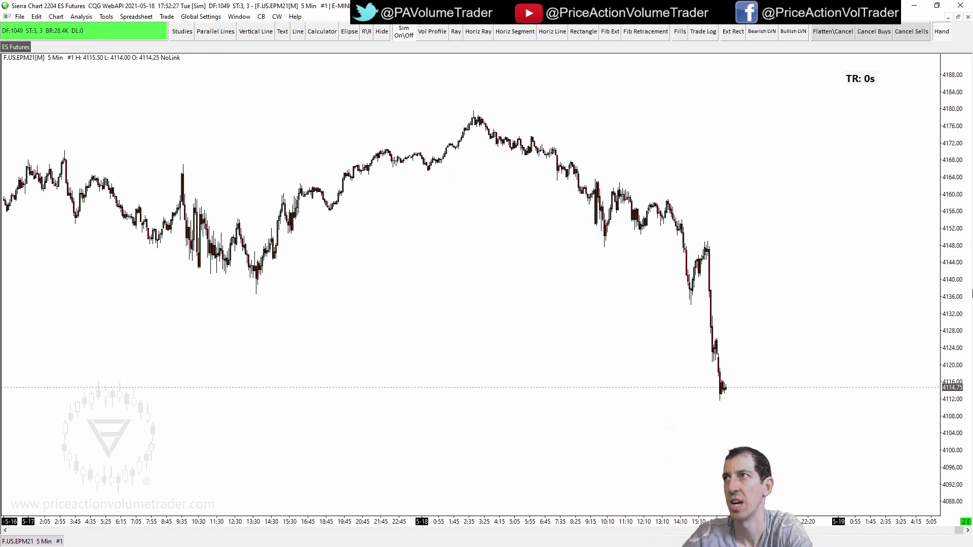
# Step: Choose Interactive Scale Range for the chart's price scale and slightly adjust the price range
pyautogui.rightClick(958, 255)
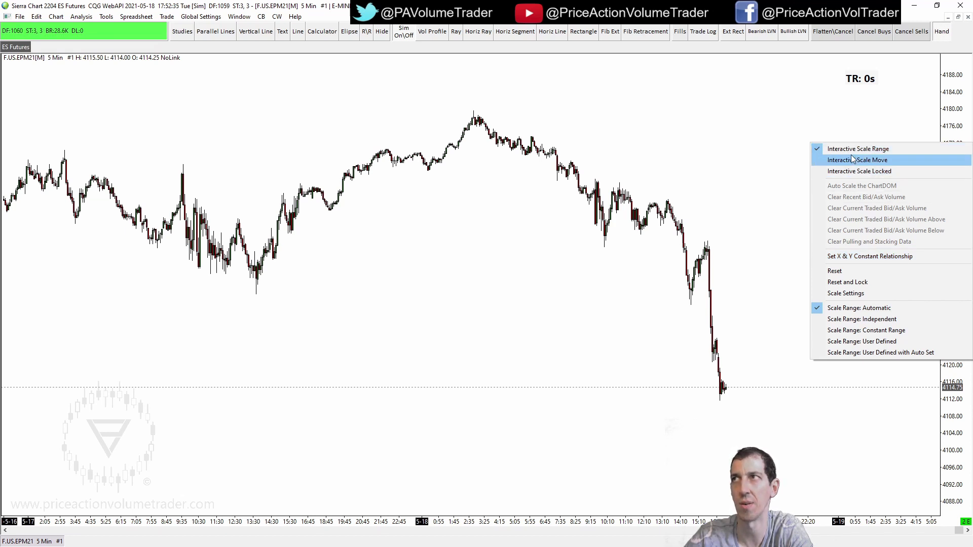
pyautogui.click(881, 150)
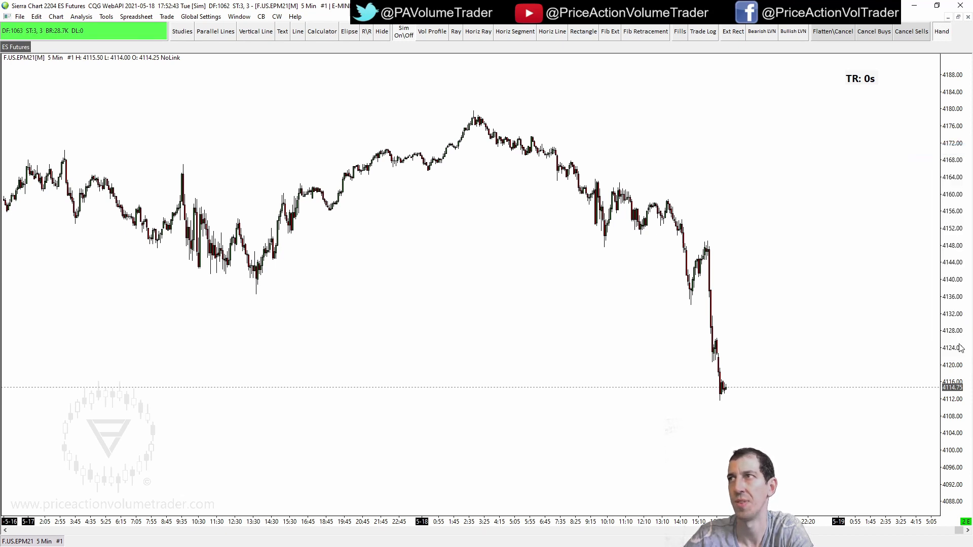
pyautogui.moveTo(961, 348)
pyautogui.mouseDown()
pyautogui.moveTo(958, 309)
pyautogui.moveTo(952, 381)
pyautogui.moveTo(954, 264)
pyautogui.moveTo(952, 357)
pyautogui.moveTo(952, 347)
pyautogui.mouseUp()
# Step: Switch the price scale to Interactive Scale Move and shift the price bars down and back up
pyautogui.rightClick(948, 261)
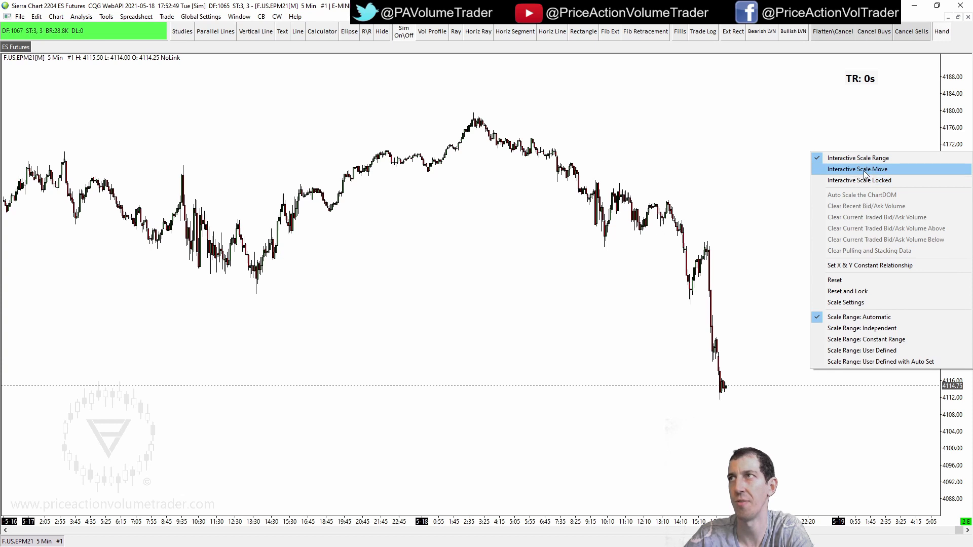
pyautogui.click(864, 170)
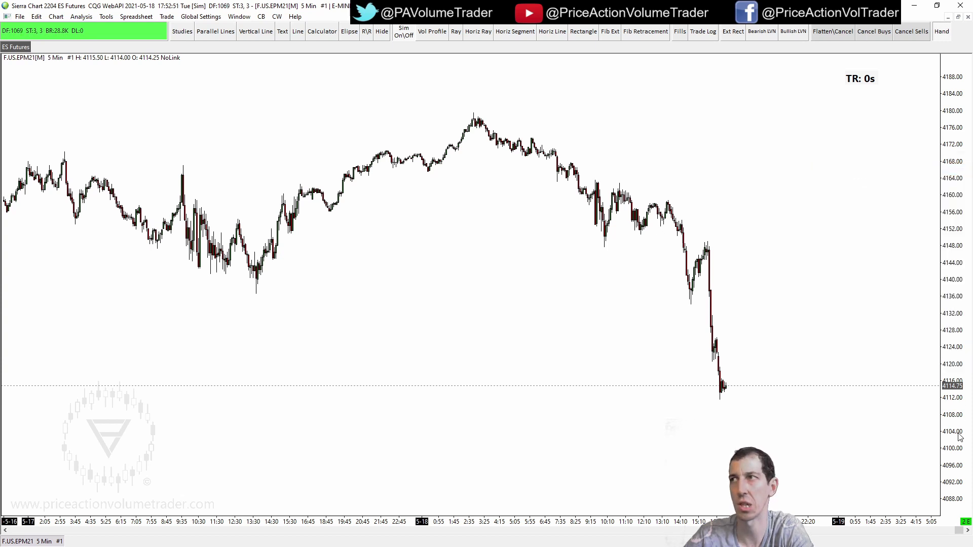
pyautogui.moveTo(953, 332); pyautogui.dragTo(972, 442)
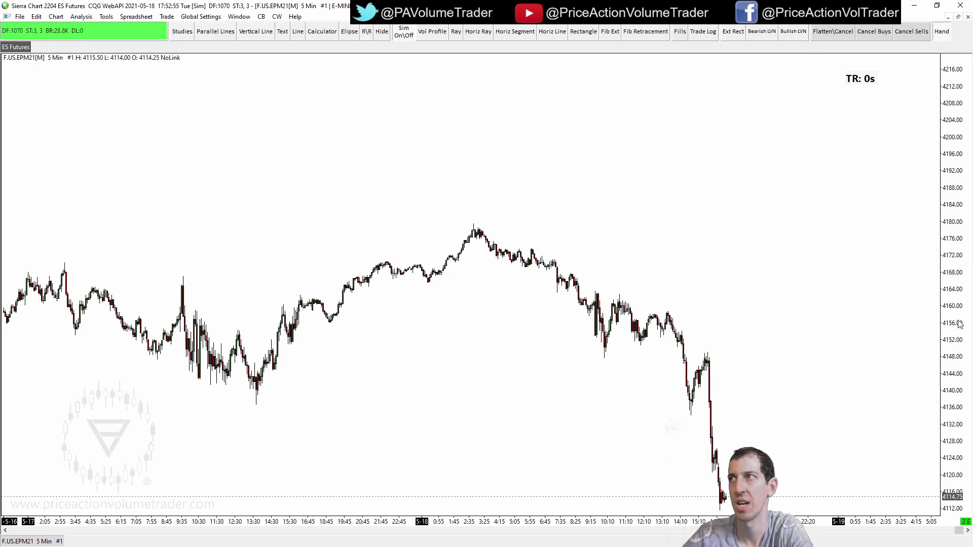
pyautogui.moveTo(960, 324); pyautogui.dragTo(953, 274)
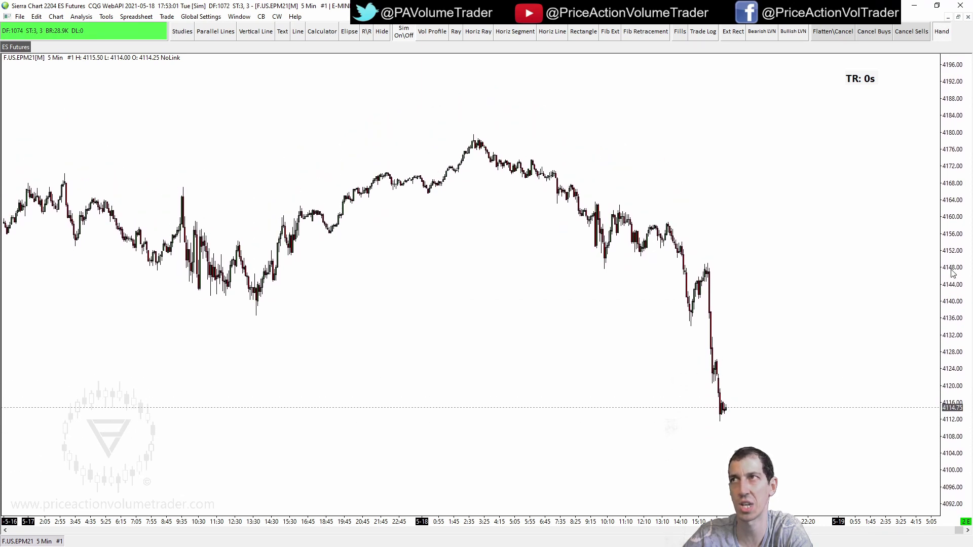
# Step: Set the price scale to Interactive Scale Locked and try moving the chart diagonally
pyautogui.rightClick(952, 272)
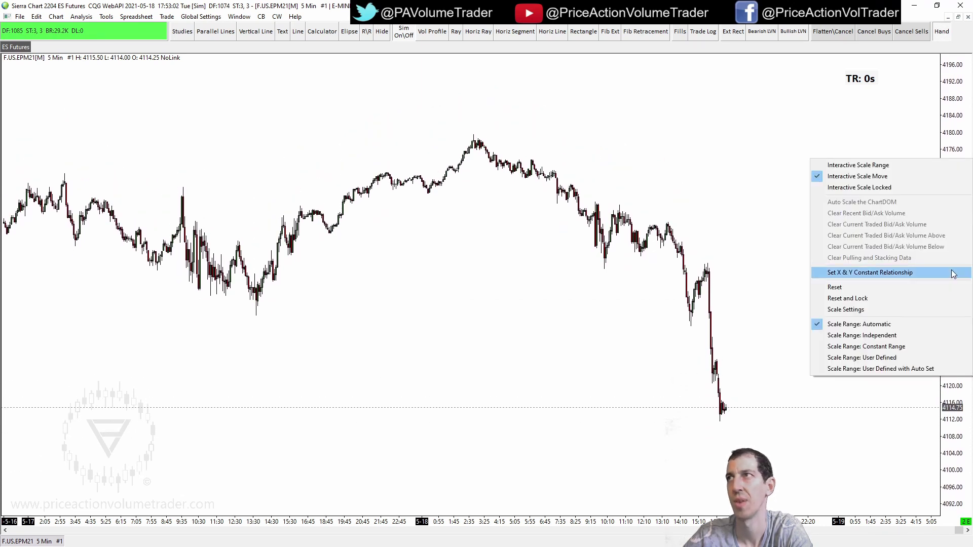
pyautogui.click(872, 188)
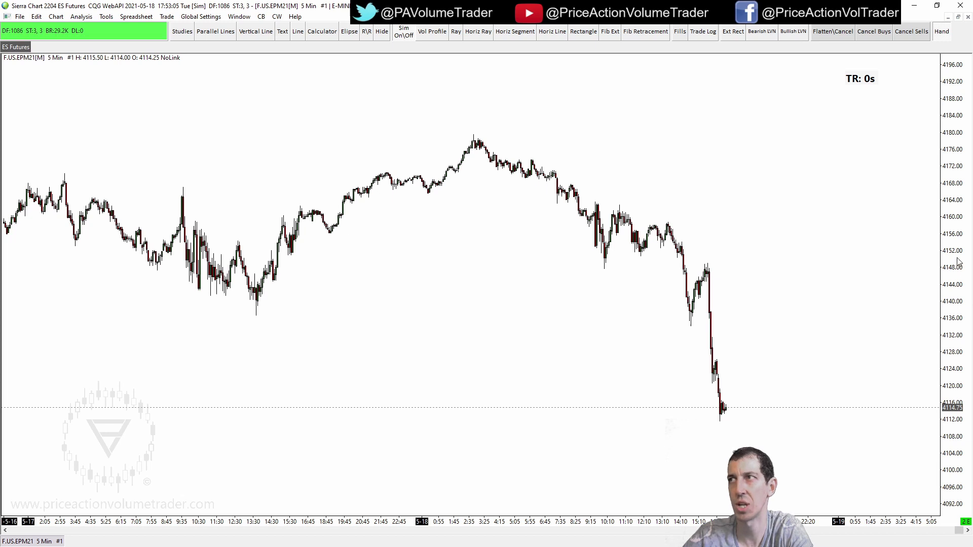
pyautogui.moveTo(792, 313); pyautogui.dragTo(758, 216)
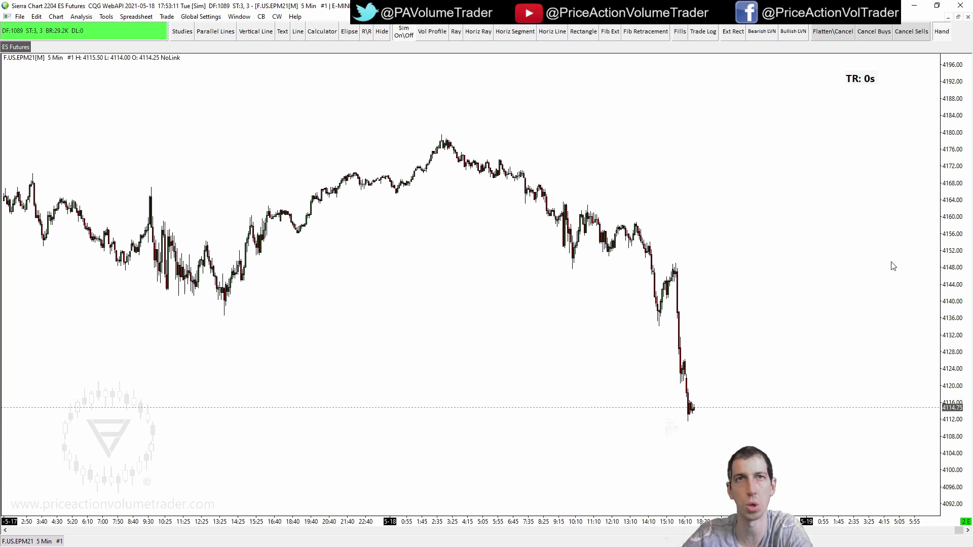
pyautogui.moveTo(893, 266); pyautogui.dragTo(854, 218)
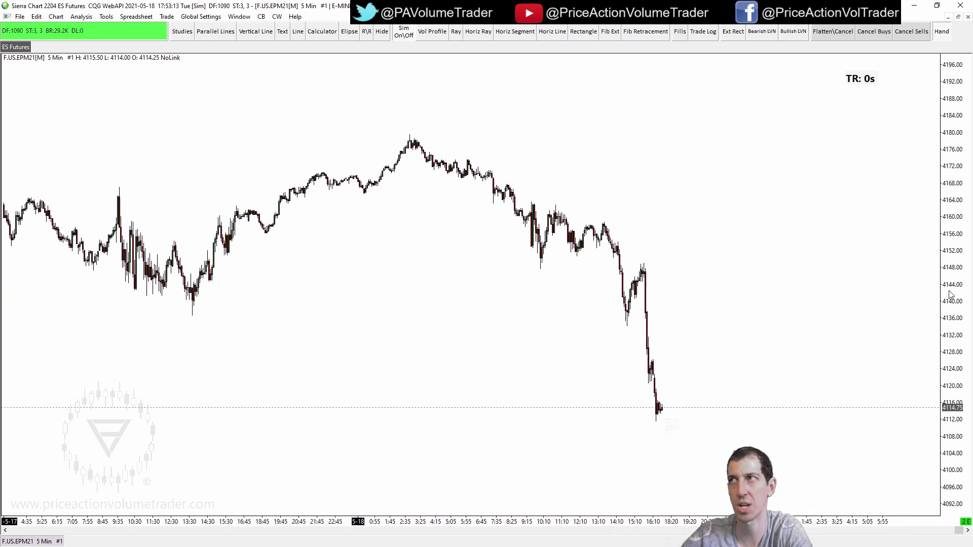
# Step: Return the price scale to Interactive Scale Range, then stretch and compress the price range and reposition the bars
pyautogui.rightClick(953, 232)
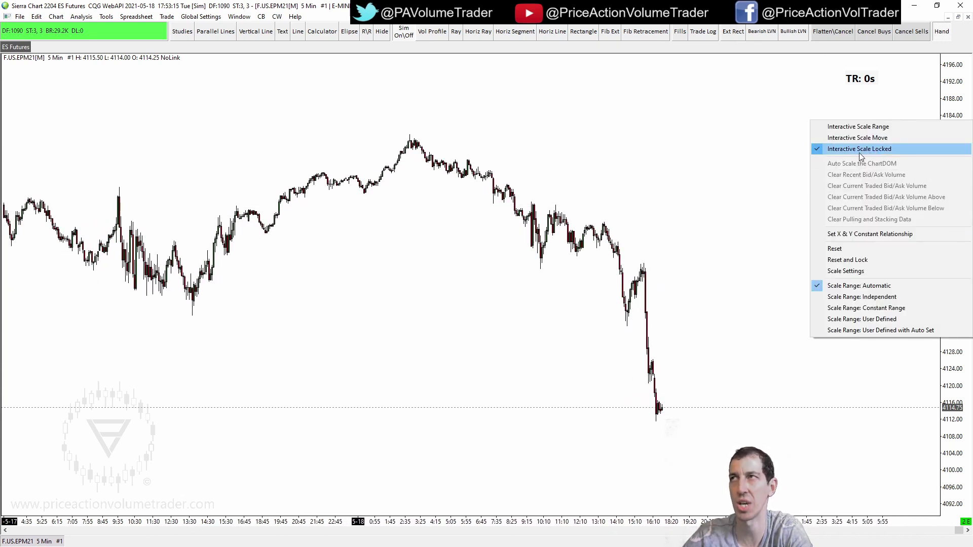
pyautogui.click(860, 130)
pyautogui.moveTo(760, 203); pyautogui.dragTo(861, 176)
pyautogui.scroll(2, 861, 177)
pyautogui.moveTo(722, 192); pyautogui.dragTo(812, 205)
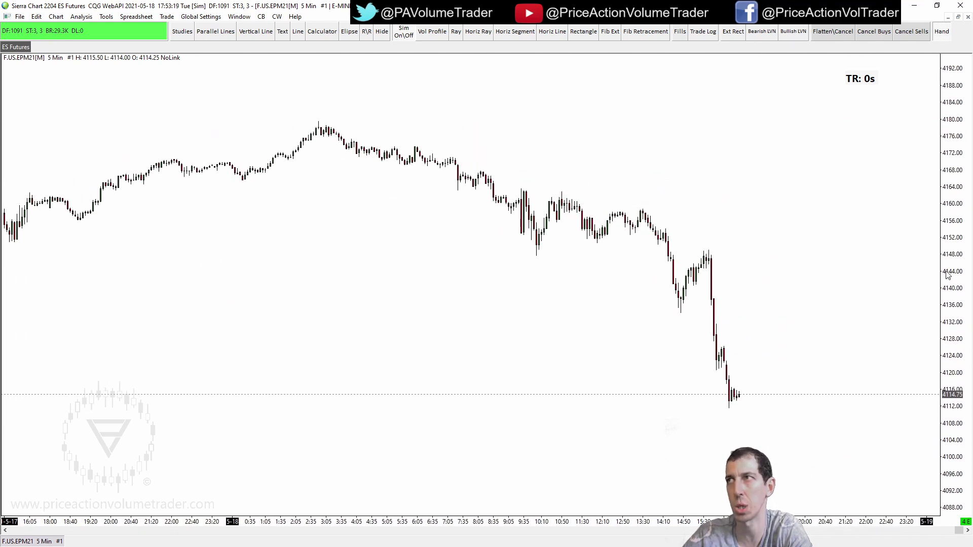
pyautogui.moveTo(949, 276); pyautogui.dragTo(885, 257)
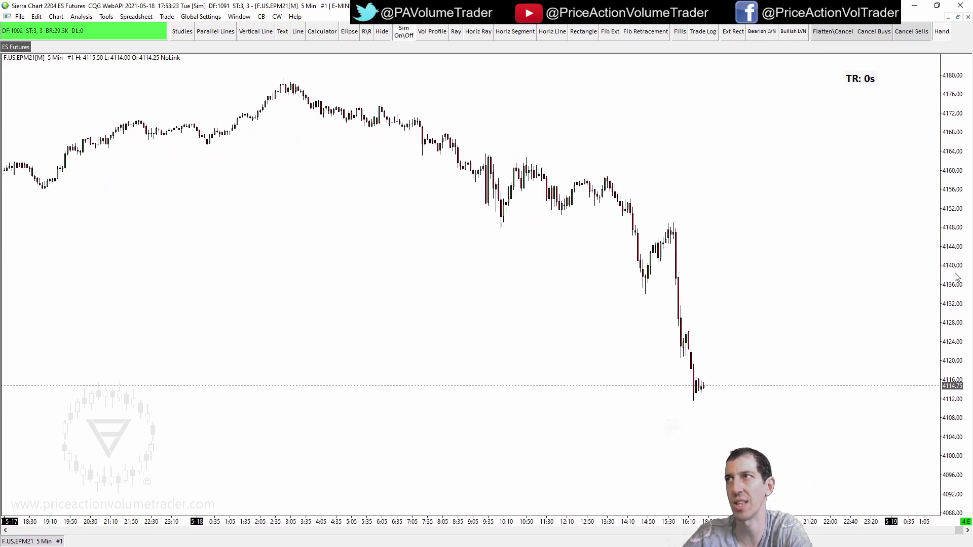
pyautogui.moveTo(957, 277); pyautogui.dragTo(943, 319)
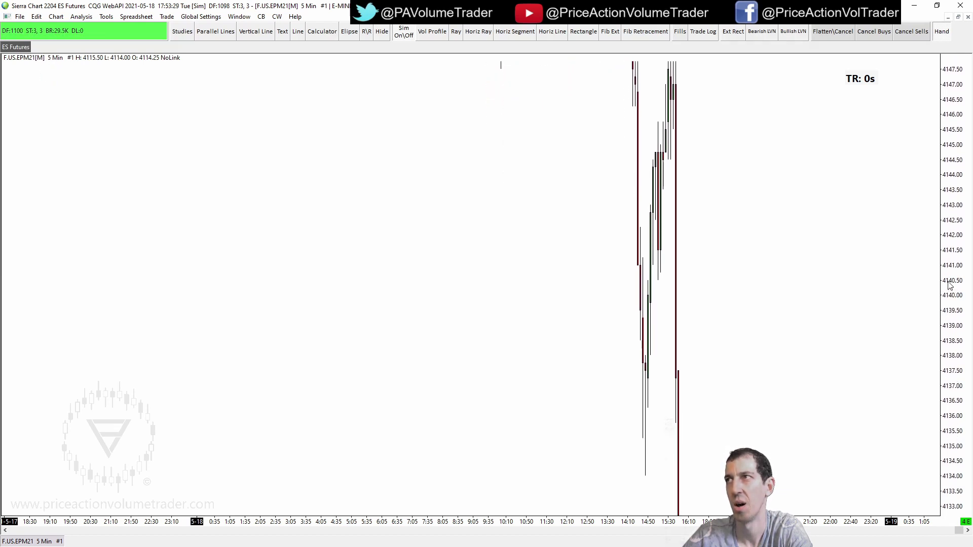
pyautogui.moveTo(963, 280); pyautogui.dragTo(953, 133)
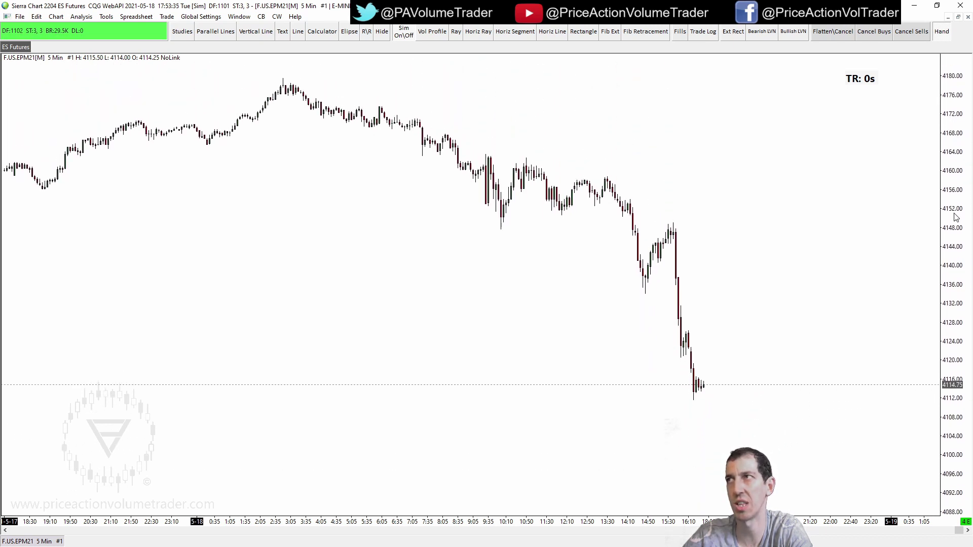
pyautogui.moveTo(944, 232); pyautogui.dragTo(884, 244)
pyautogui.moveTo(948, 251)
pyautogui.mouseDown()
pyautogui.moveTo(953, 242)
pyautogui.moveTo(951, 251)
pyautogui.mouseUp()
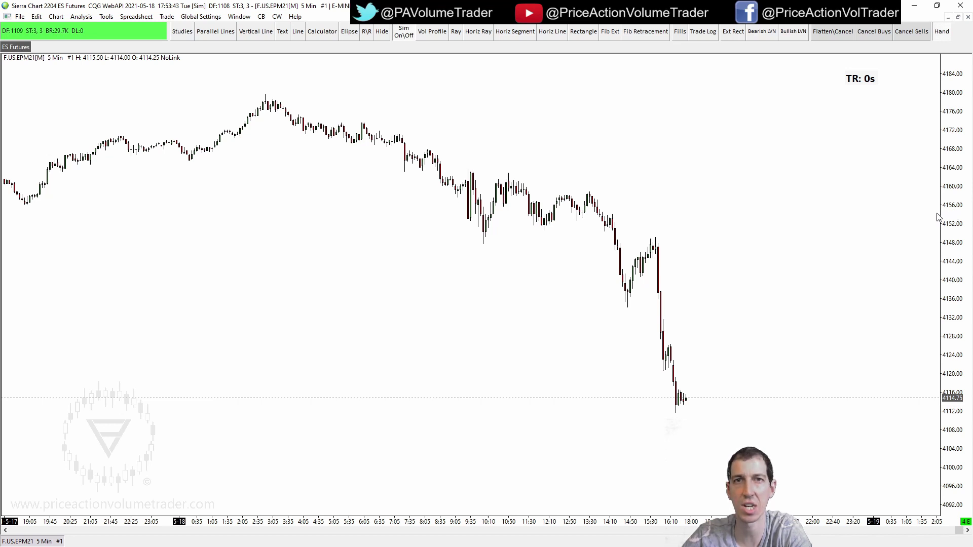
# Step: View the scale settings through the ES chart's main settings and close both dialogs without changes
pyautogui.click(56, 16)
pyautogui.click(75, 27)
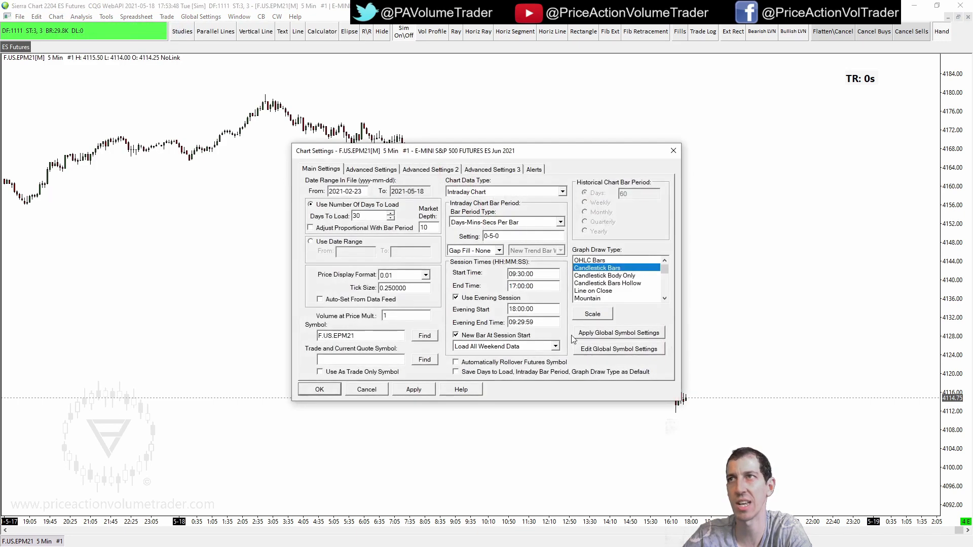
pyautogui.click(593, 314)
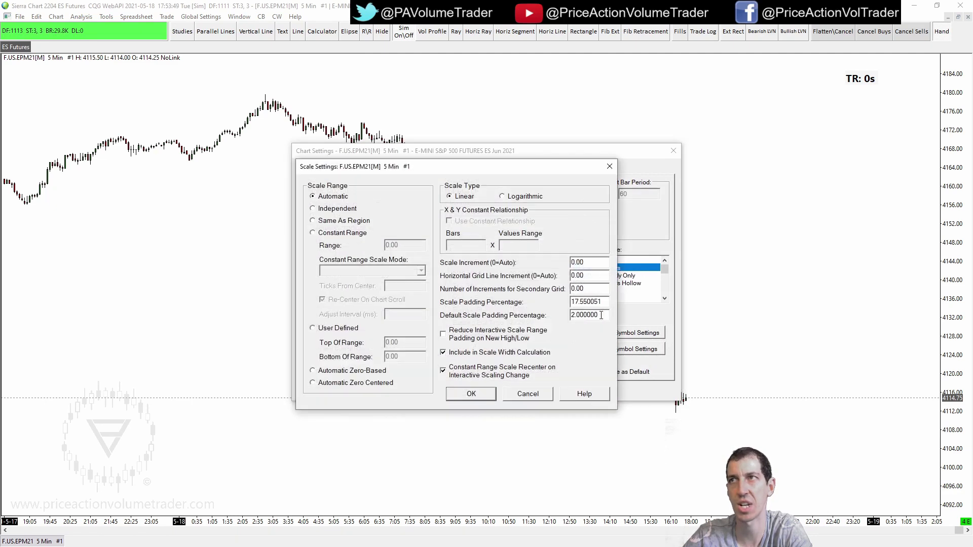
pyautogui.click(610, 166)
pyautogui.click(674, 150)
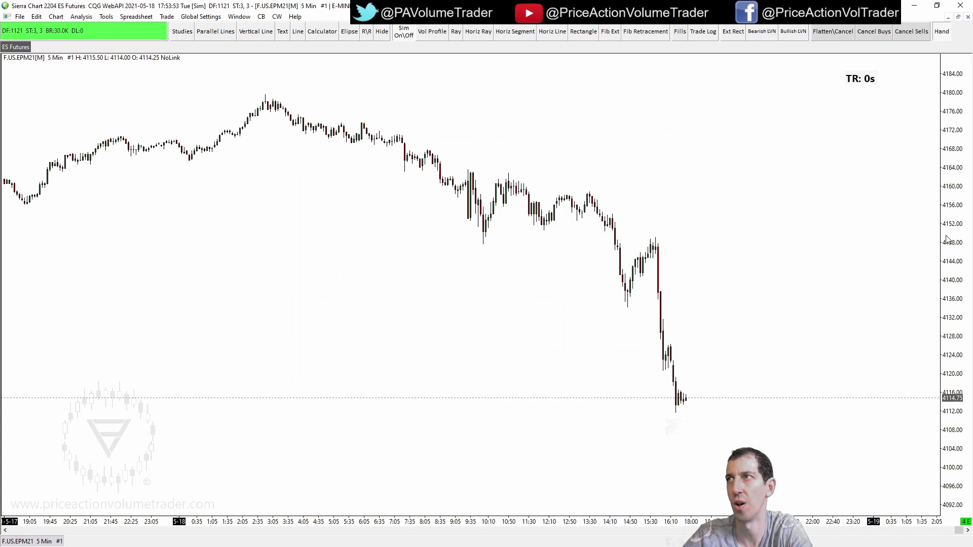
# Step: Set the ES chart's Scale Increment to 0.25 in the price scale's settings and apply it
pyautogui.rightClick(958, 278)
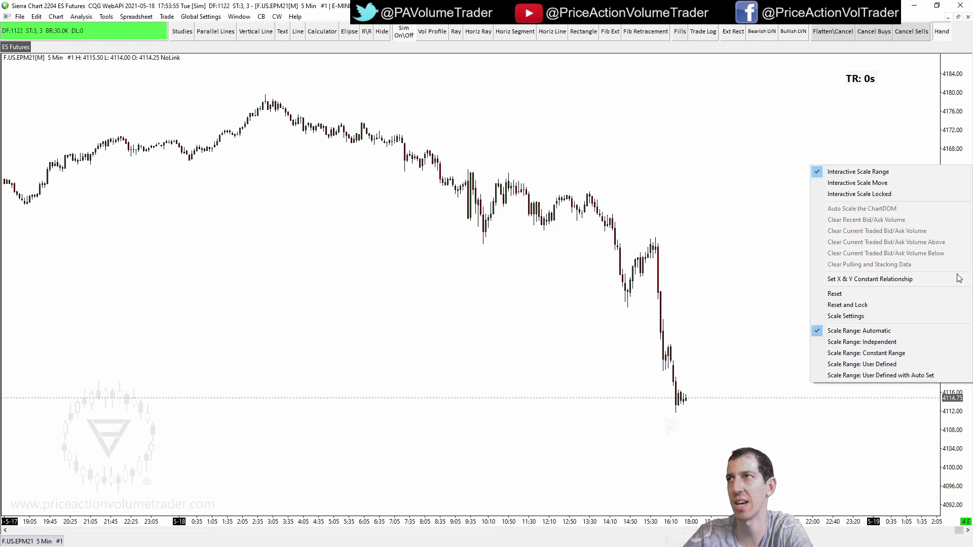
pyautogui.click(853, 320)
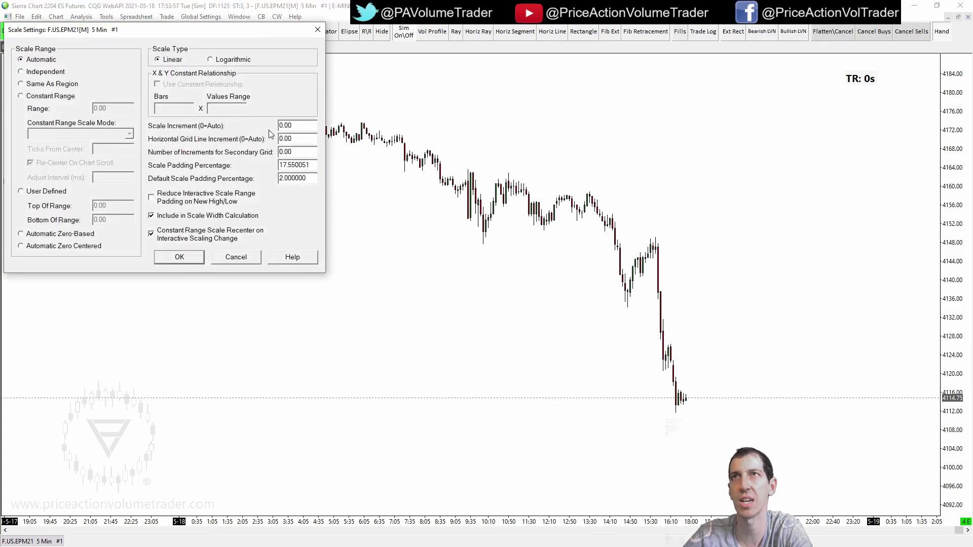
pyautogui.moveTo(185, 30); pyautogui.dragTo(303, 216)
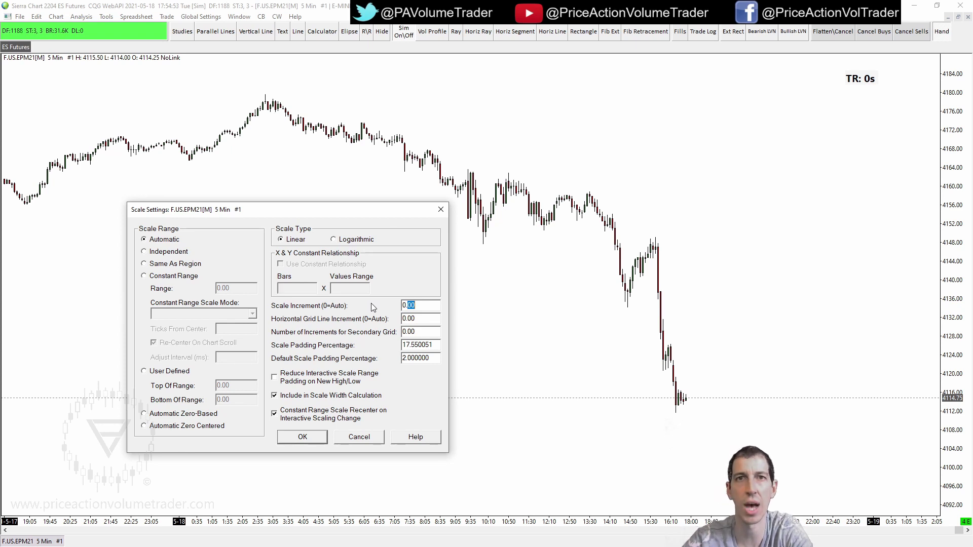
pyautogui.write('25')
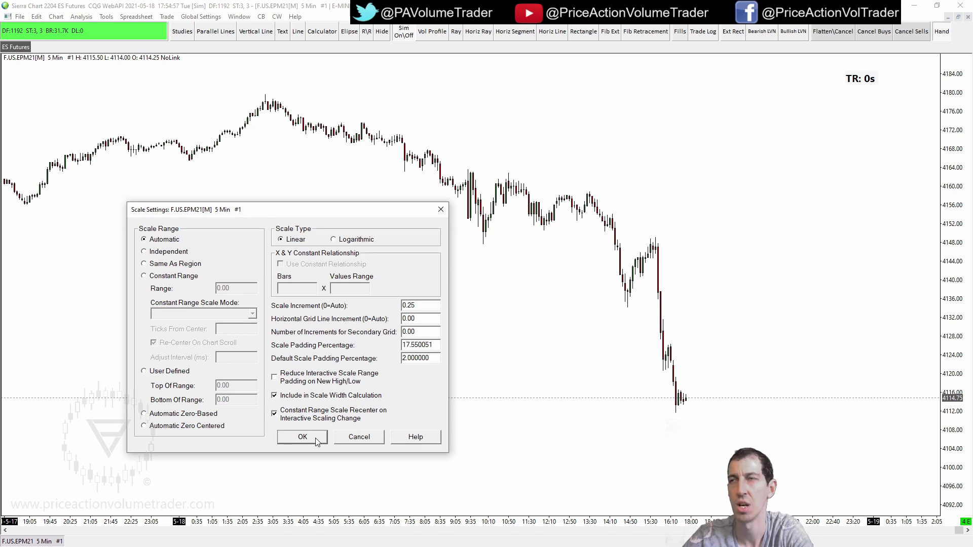
pyautogui.click(302, 437)
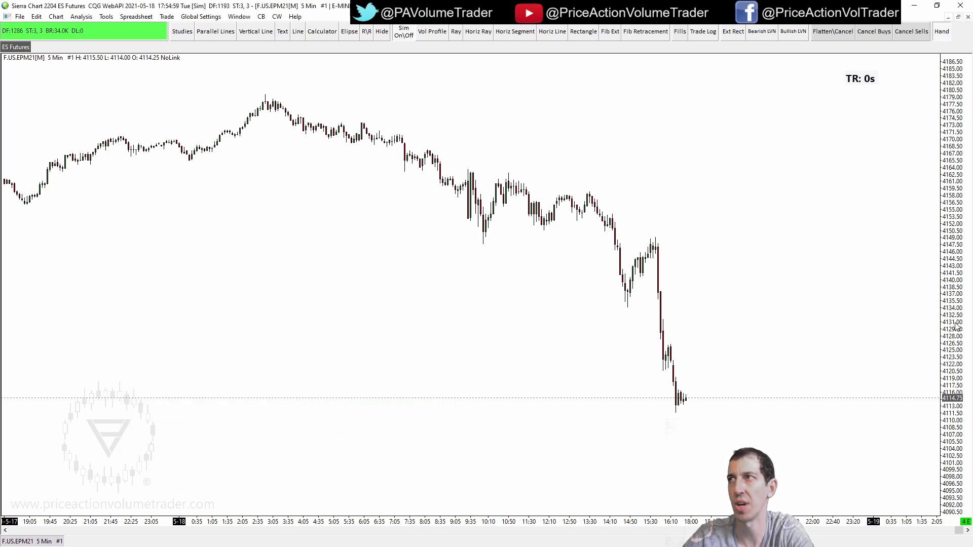
# Step: Stretch and compress the price scale to examine its price increments at different zoom levels
pyautogui.moveTo(896, 295); pyautogui.dragTo(843, 295)
pyautogui.moveTo(951, 306); pyautogui.dragTo(946, 448)
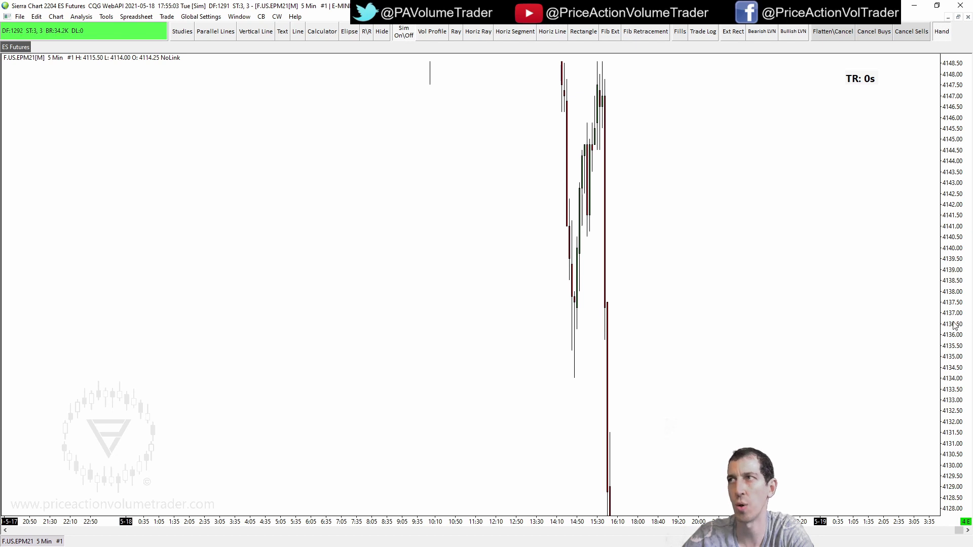
pyautogui.moveTo(954, 325); pyautogui.dragTo(953, 425)
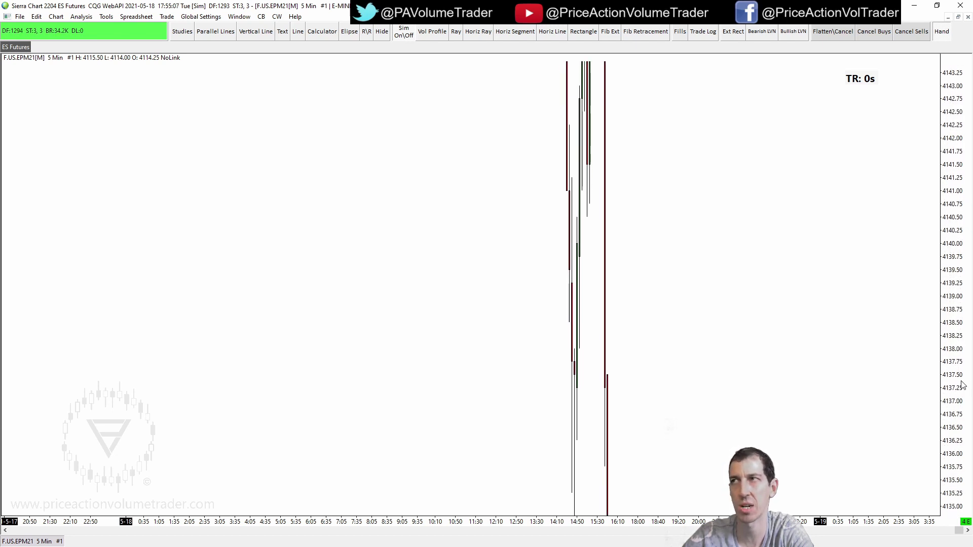
pyautogui.moveTo(962, 382); pyautogui.dragTo(966, 180)
pyautogui.moveTo(774, 233); pyautogui.dragTo(836, 228)
pyautogui.scroll(2, 836, 229)
pyautogui.scroll(-1, 805, 229)
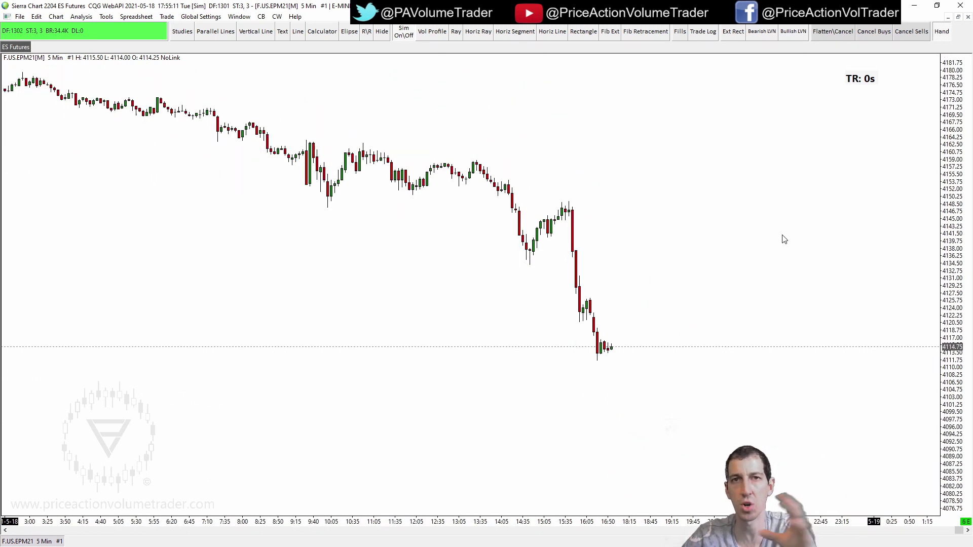
pyautogui.moveTo(707, 282); pyautogui.dragTo(781, 296)
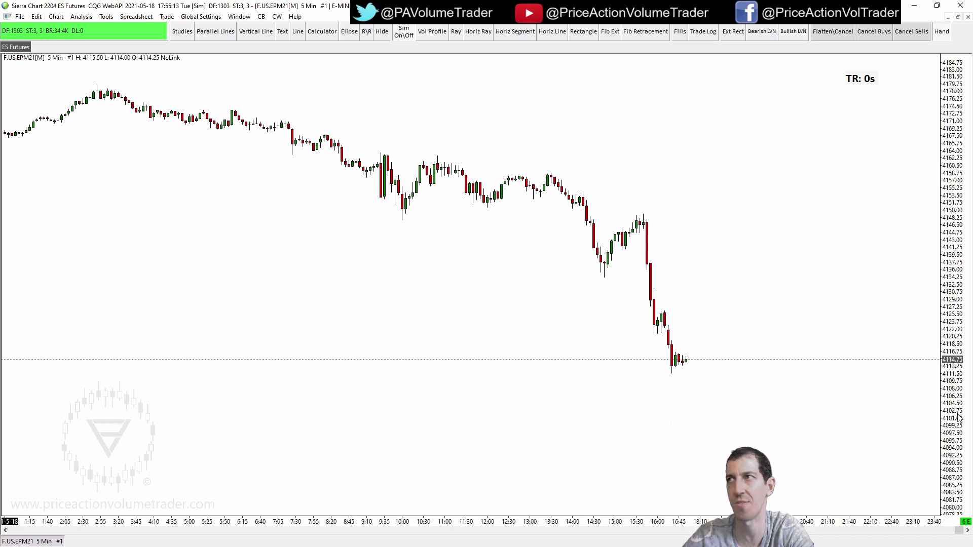
pyautogui.moveTo(959, 418); pyautogui.dragTo(946, 445)
pyautogui.moveTo(879, 373); pyautogui.dragTo(875, 348)
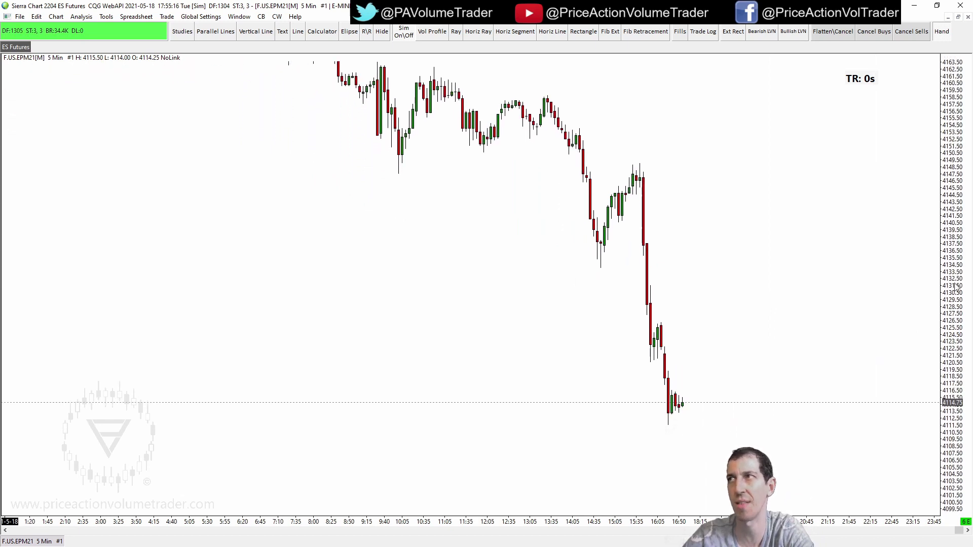
pyautogui.moveTo(952, 323); pyautogui.dragTo(949, 282)
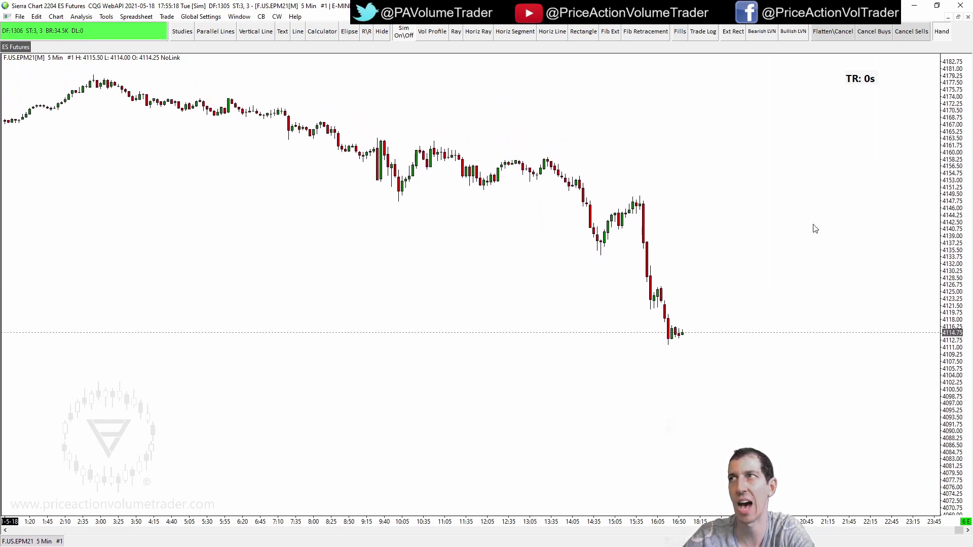
pyautogui.moveTo(815, 229); pyautogui.dragTo(821, 265)
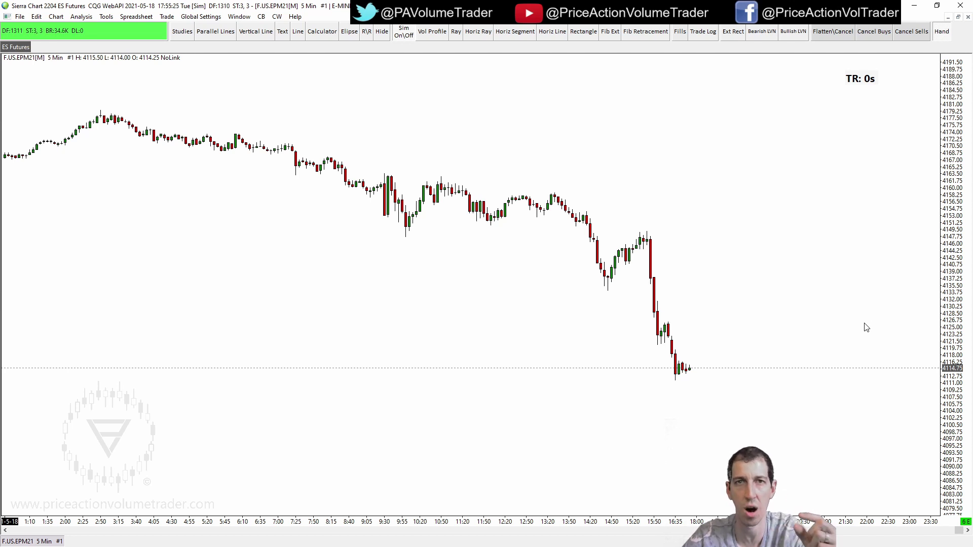
pyautogui.moveTo(778, 320); pyautogui.dragTo(717, 314)
pyautogui.scroll(-1, 715, 310)
pyautogui.moveTo(779, 292); pyautogui.dragTo(792, 297)
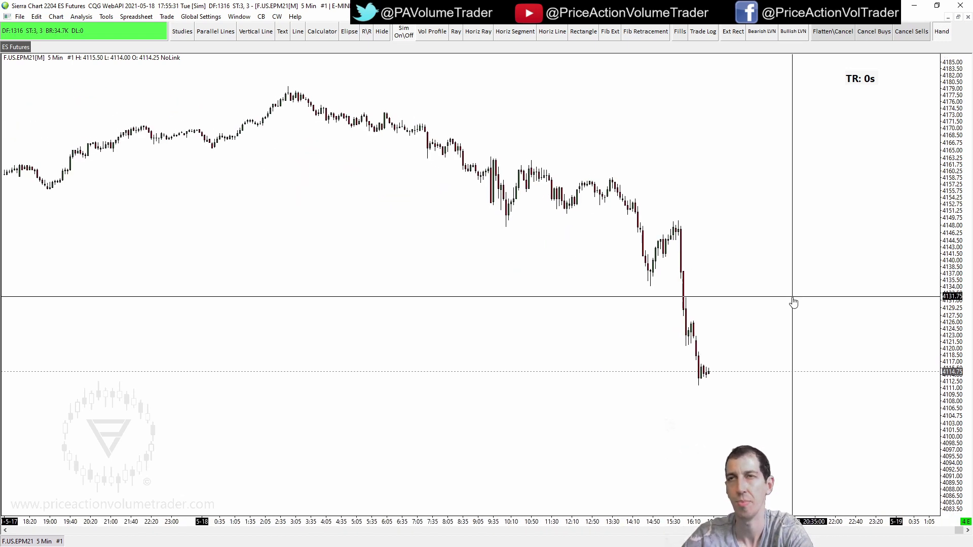
# Step: Review the ES chart's Scale Settings, opened from the price scale, and accept them without changes
pyautogui.scroll(1, 793, 298)
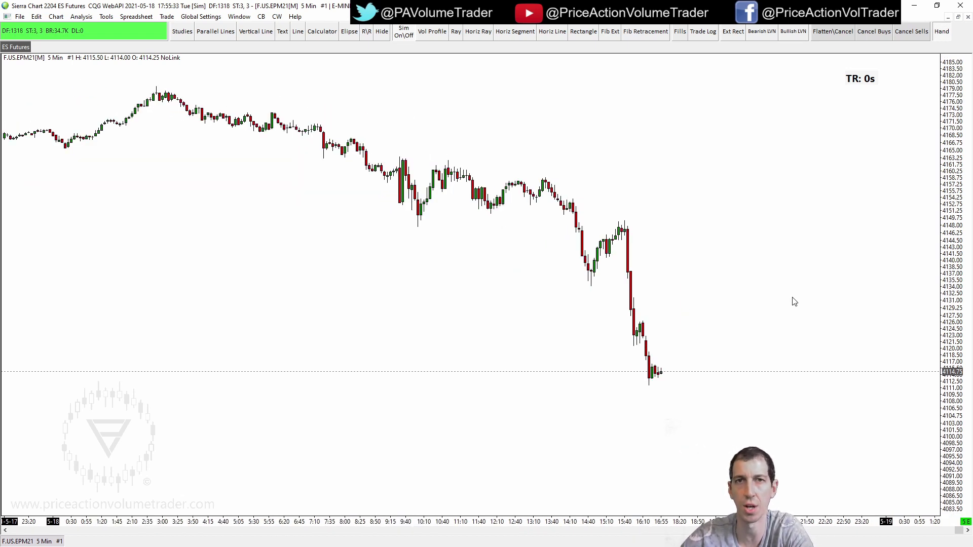
pyautogui.rightClick(953, 297)
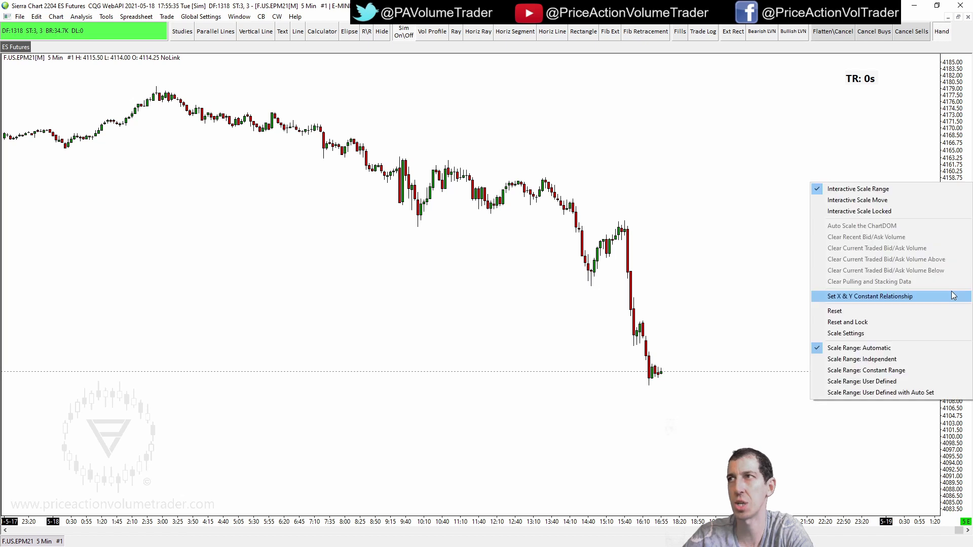
pyautogui.click(861, 331)
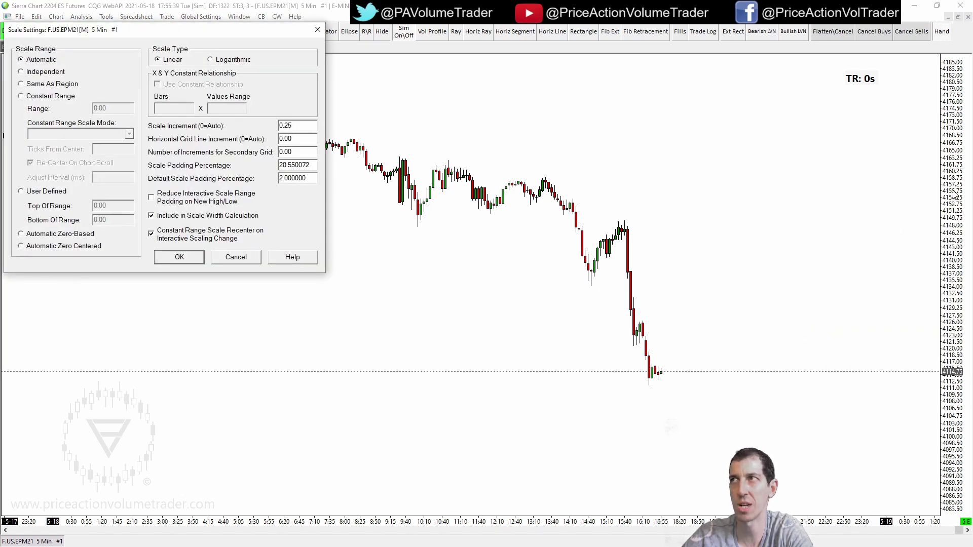
pyautogui.click(180, 257)
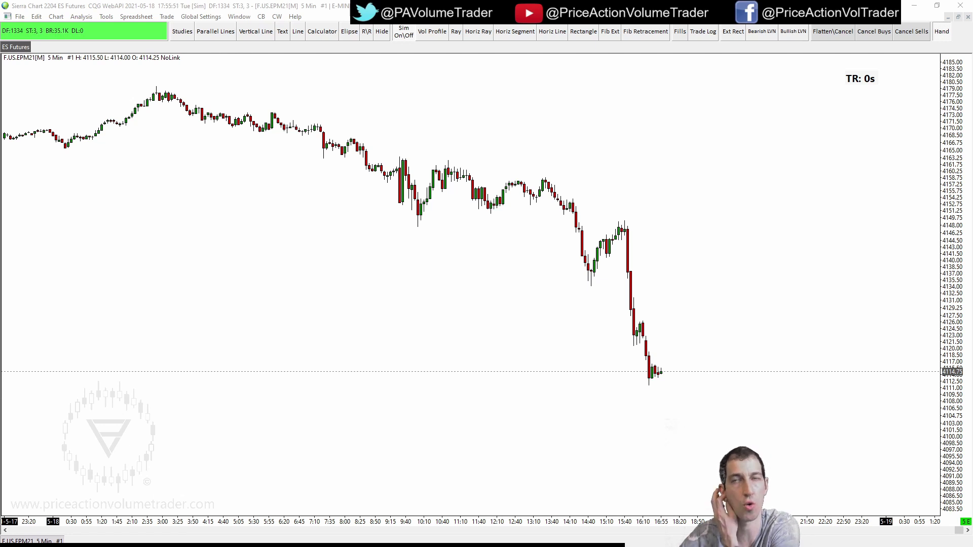
# Step: Look through the Advanced Settings, Advanced Settings 2 and Advanced Settings 3 pages of the Chart Settings, then close the dialog unchanged
pyautogui.moveTo(370, 305); pyautogui.dragTo(465, 310)
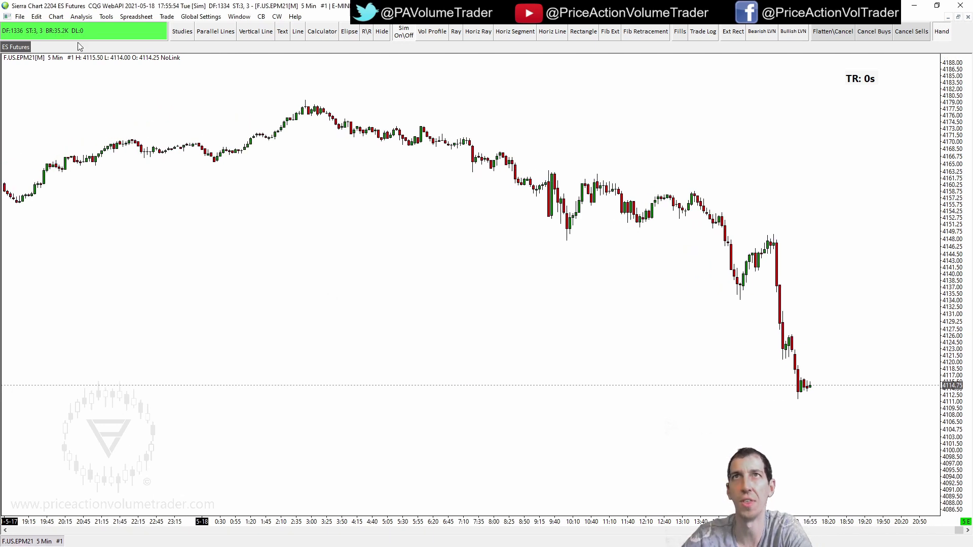
pyautogui.click(57, 16)
pyautogui.click(82, 29)
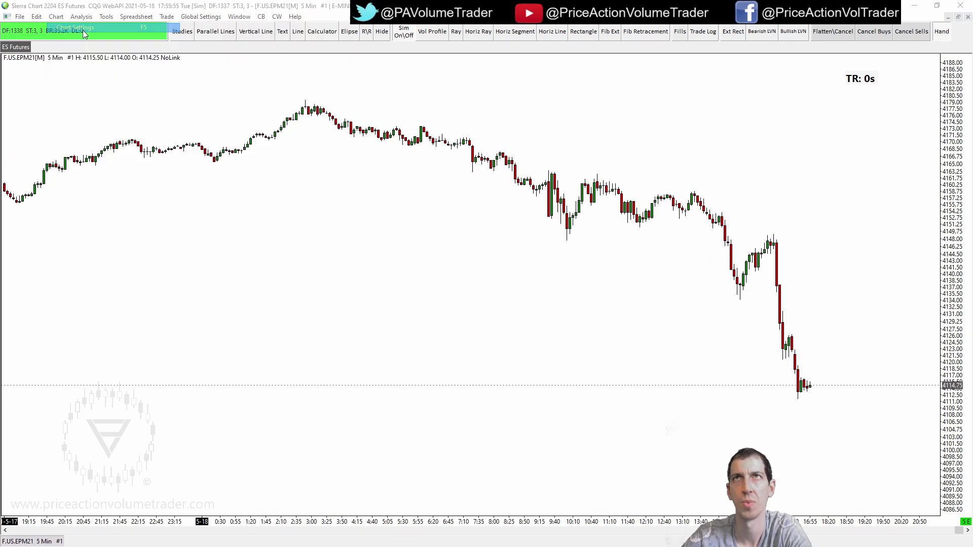
pyautogui.moveTo(528, 155); pyautogui.dragTo(368, 198)
pyautogui.click(217, 214)
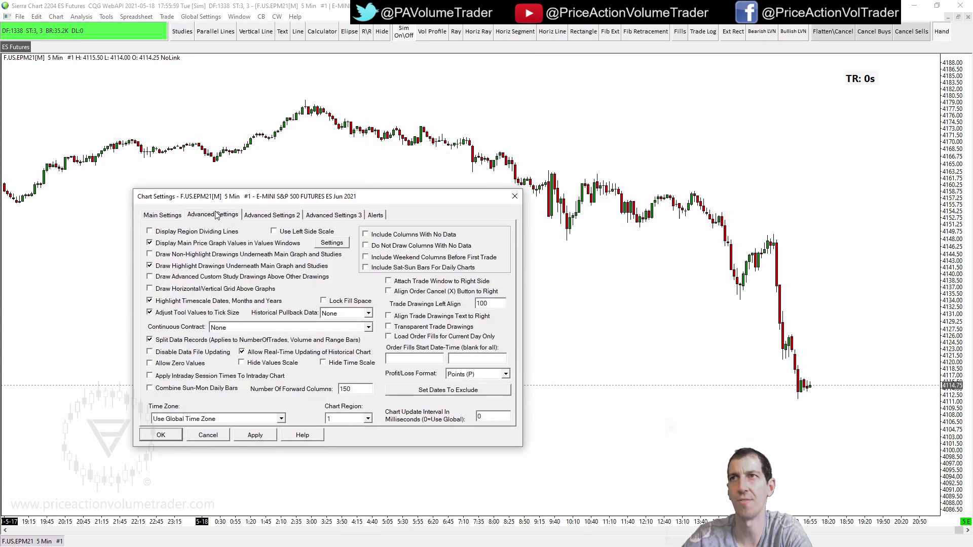
pyautogui.click(266, 215)
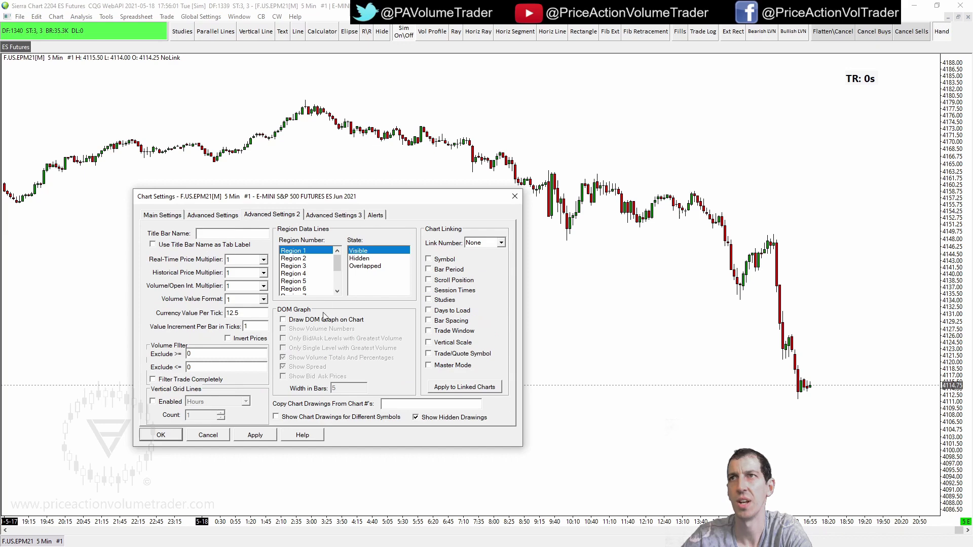
pyautogui.click(335, 215)
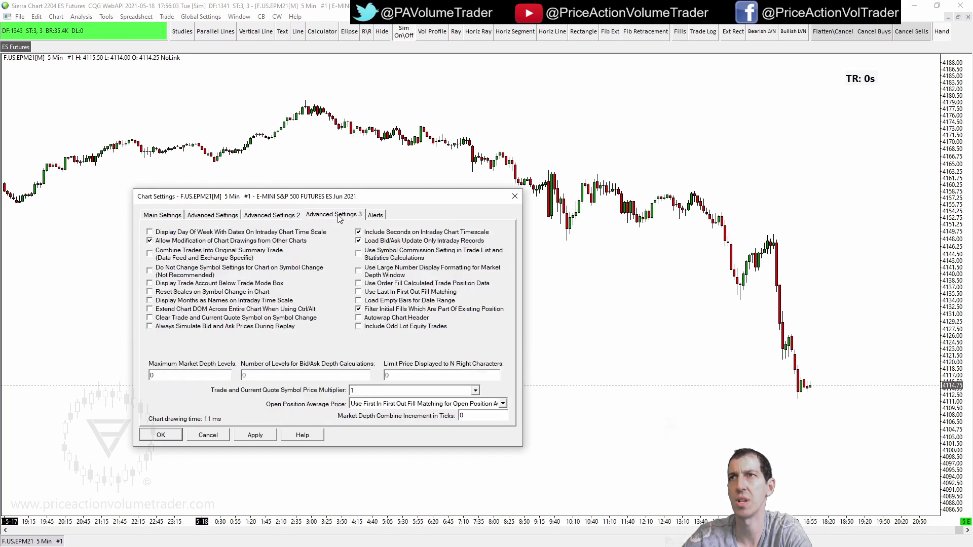
pyautogui.click(269, 216)
pyautogui.click(220, 215)
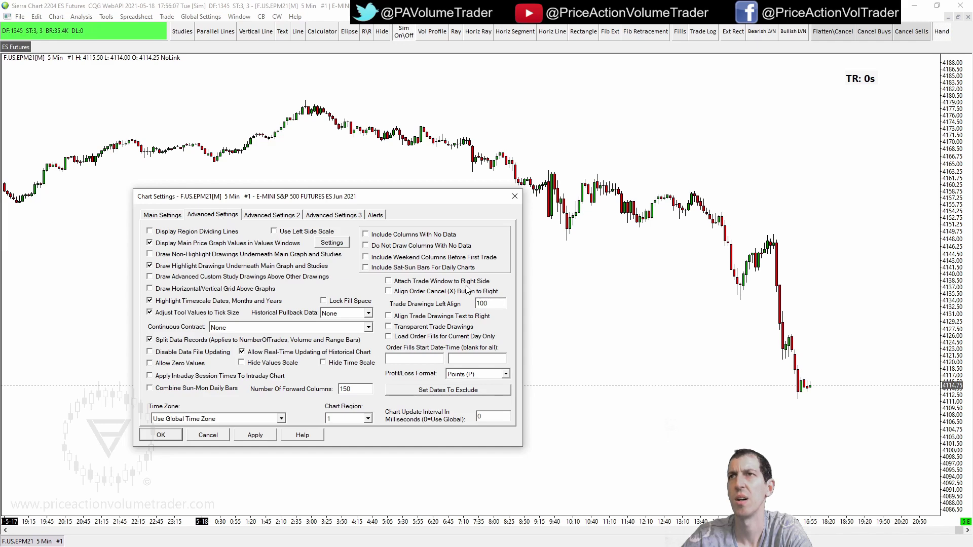
pyautogui.click(514, 197)
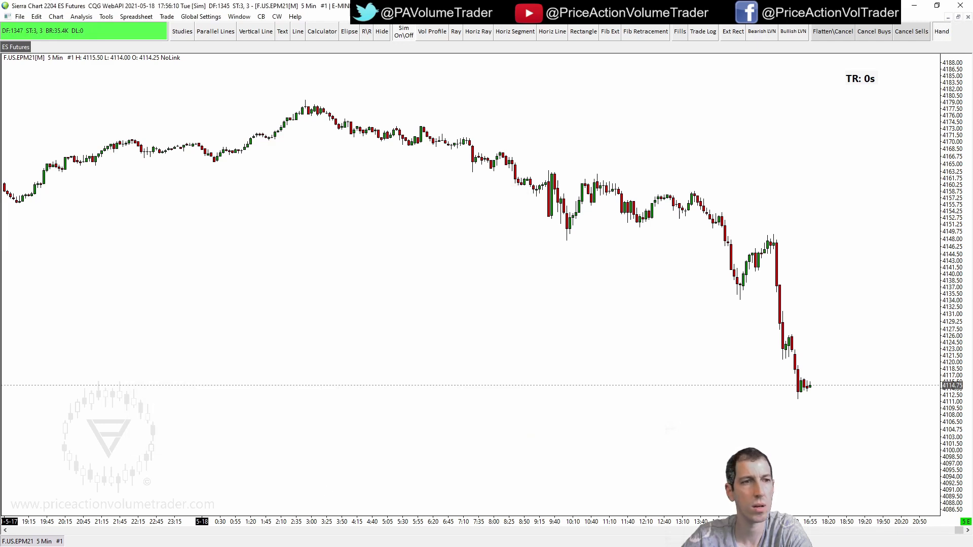
# Step: Open the global General Settings on the General 2 page and move the dialog clear of the latest bars
pyautogui.click(206, 18)
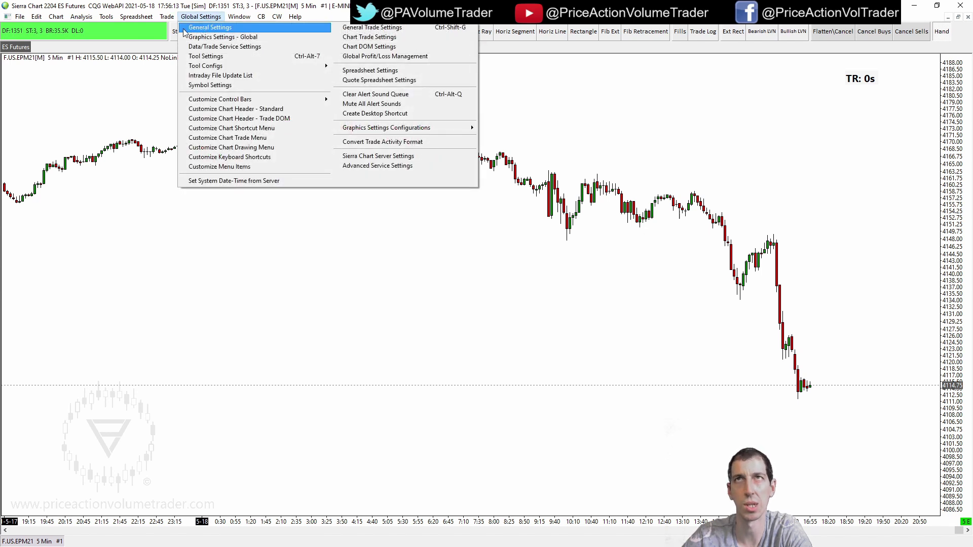
pyautogui.click(218, 27)
pyautogui.click(203, 17)
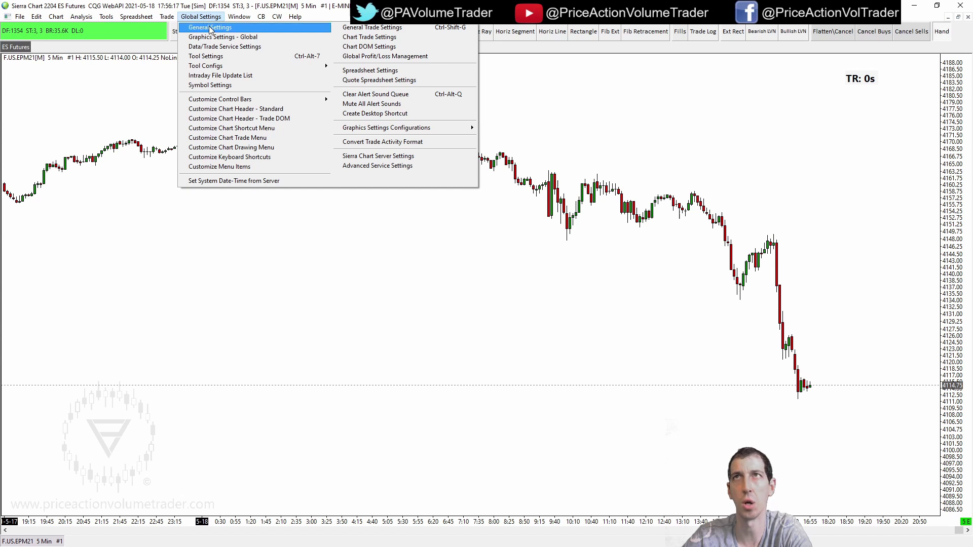
pyautogui.click(210, 28)
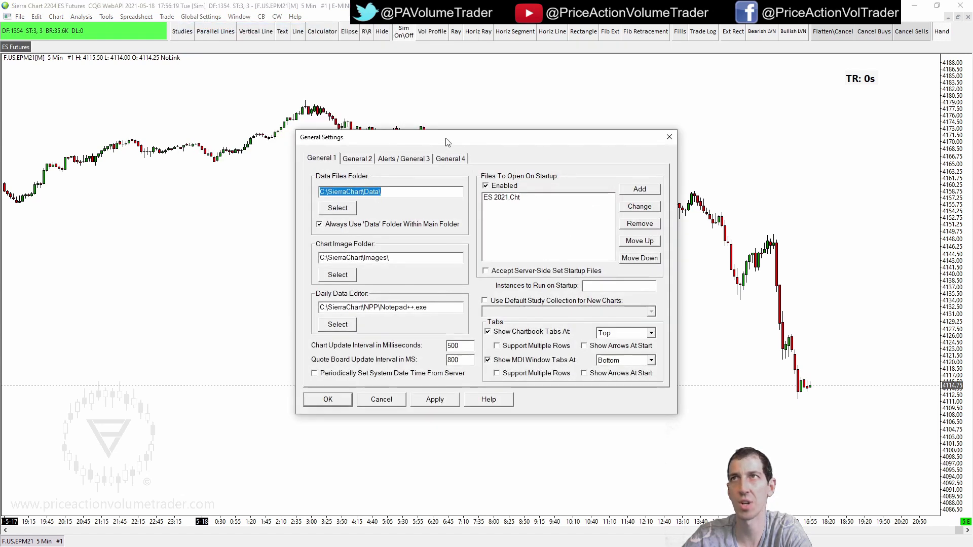
pyautogui.moveTo(449, 138); pyautogui.dragTo(370, 156)
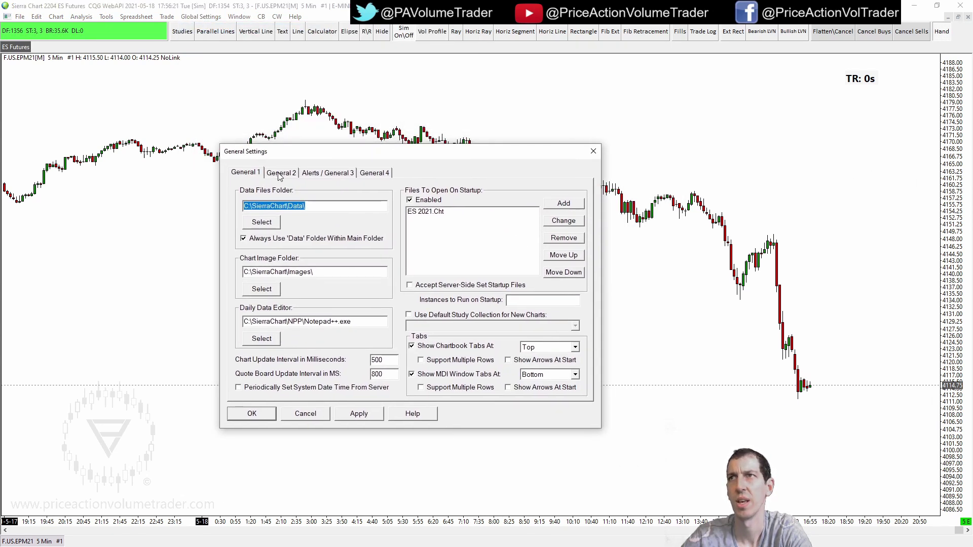
pyautogui.click(278, 175)
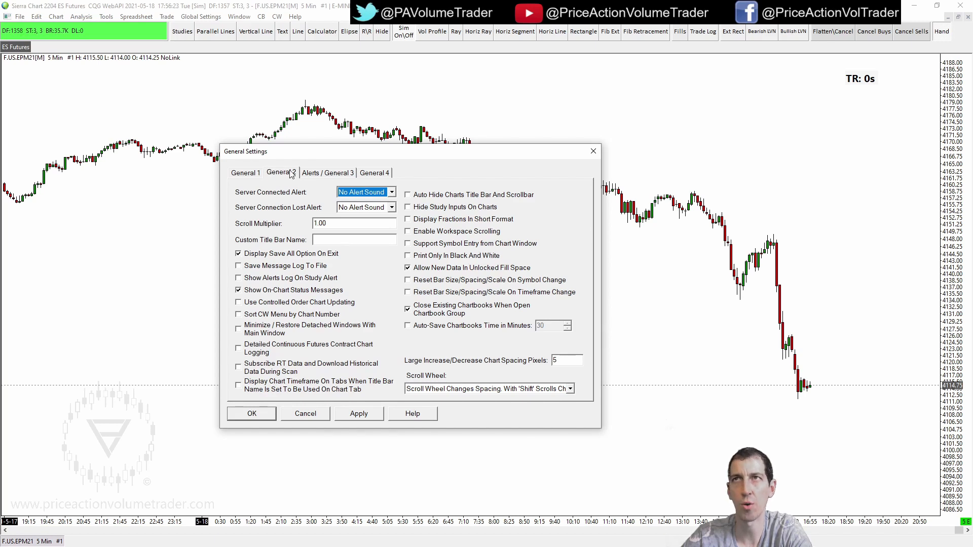
pyautogui.moveTo(325, 156); pyautogui.dragTo(205, 196)
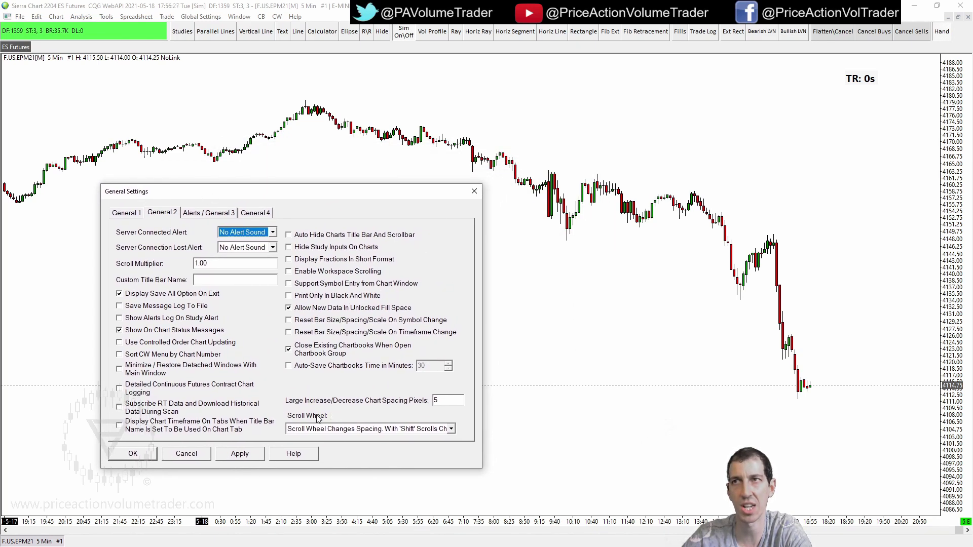
# Step: Review the Scroll Wheel options, choose "Scroll Wheel Changes Spacing. With 'Shift' Scrolls Chart", apply it and close the settings
pyautogui.click(451, 429)
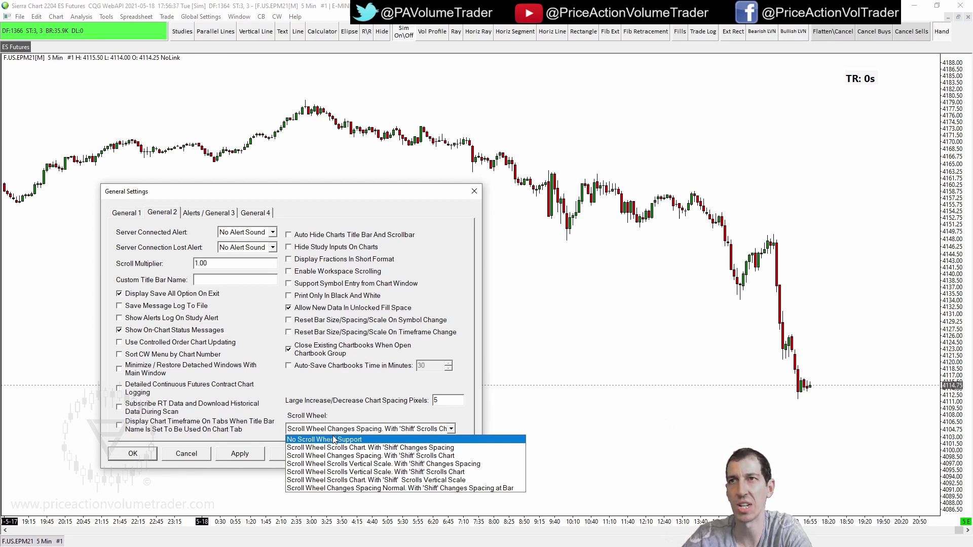
pyautogui.click(375, 408)
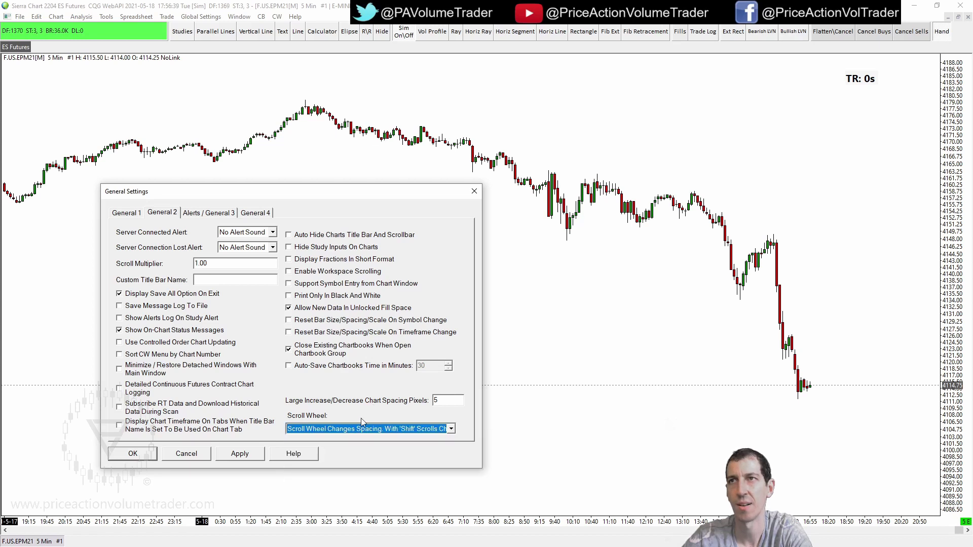
pyautogui.click(417, 431)
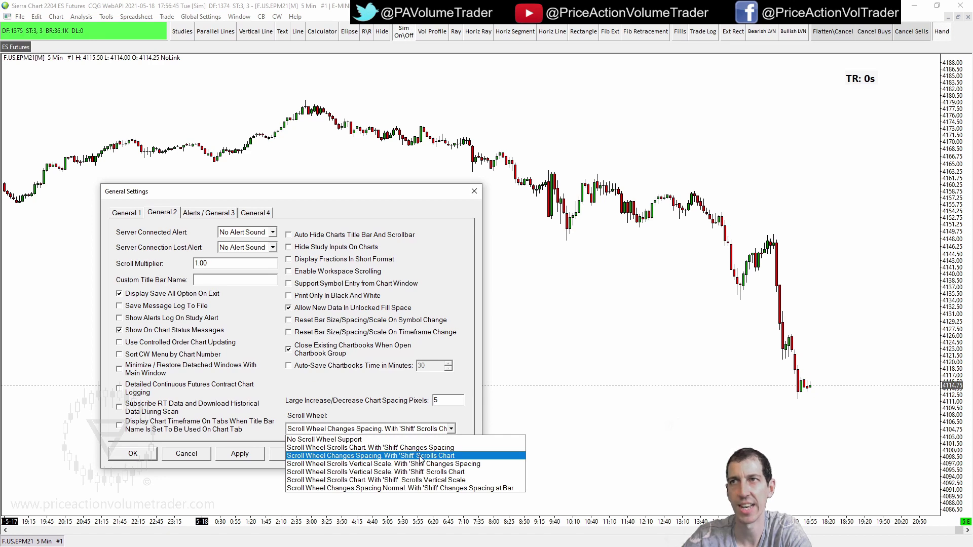
pyautogui.click(436, 458)
pyautogui.click(253, 456)
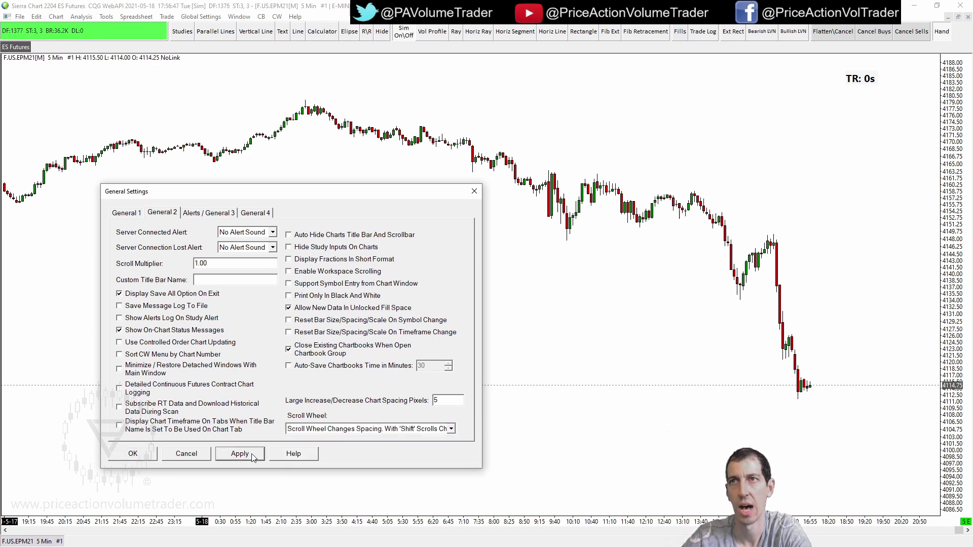
pyautogui.click(134, 462)
# Step: Reposition the ES chart and test the scroll wheel by narrowing and widening the bar spacing several times
pyautogui.moveTo(637, 320); pyautogui.dragTo(513, 315)
pyautogui.scroll(-5, 553, 323)
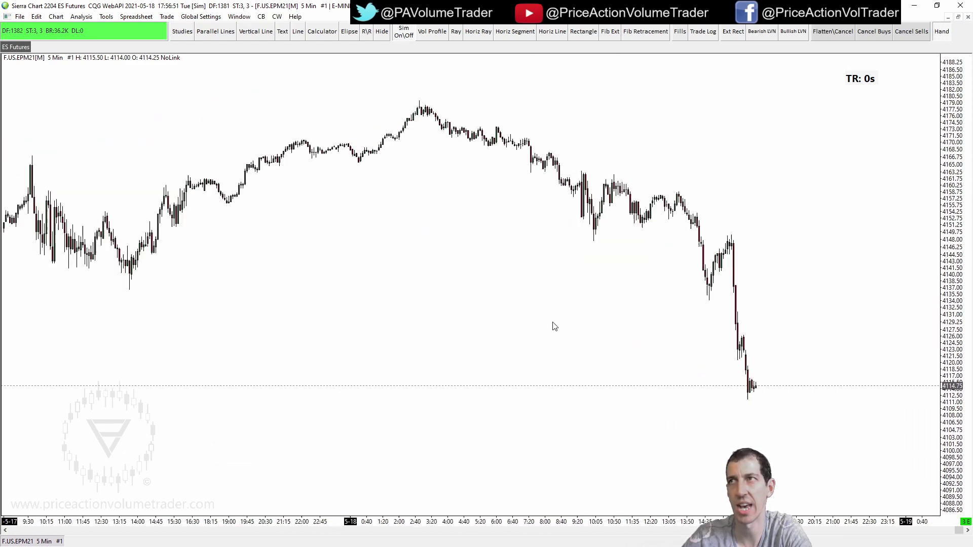
pyautogui.press('Up')
pyautogui.press('Up')
pyautogui.press('Up')
pyautogui.press('Up')
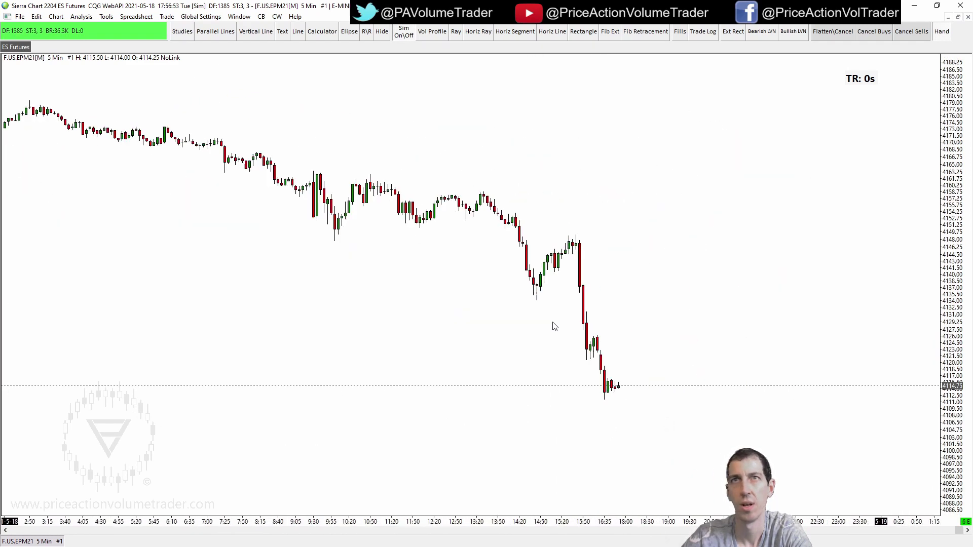
pyautogui.press('Down')
pyautogui.press('Down')
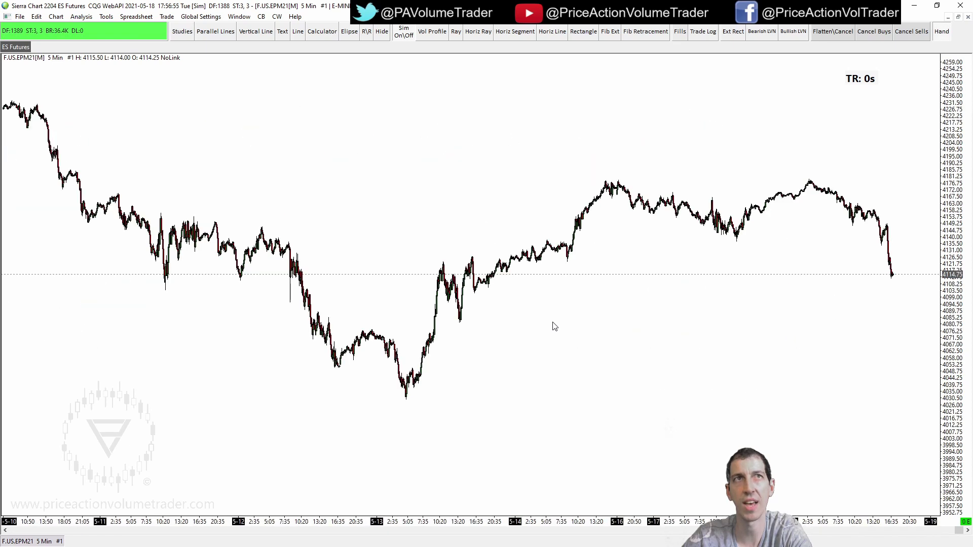
pyautogui.press('Up')
pyautogui.press('Up')
pyautogui.press('Down')
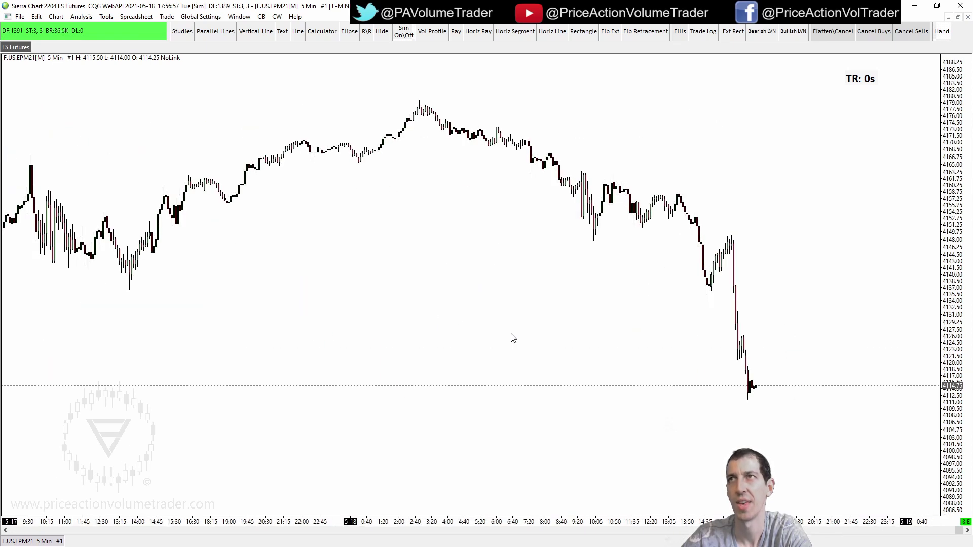
# Step: Scroll the ES chart back and forth through time to test the wheel's Shift behaviour
pyautogui.moveTo(458, 309); pyautogui.dragTo(528, 324)
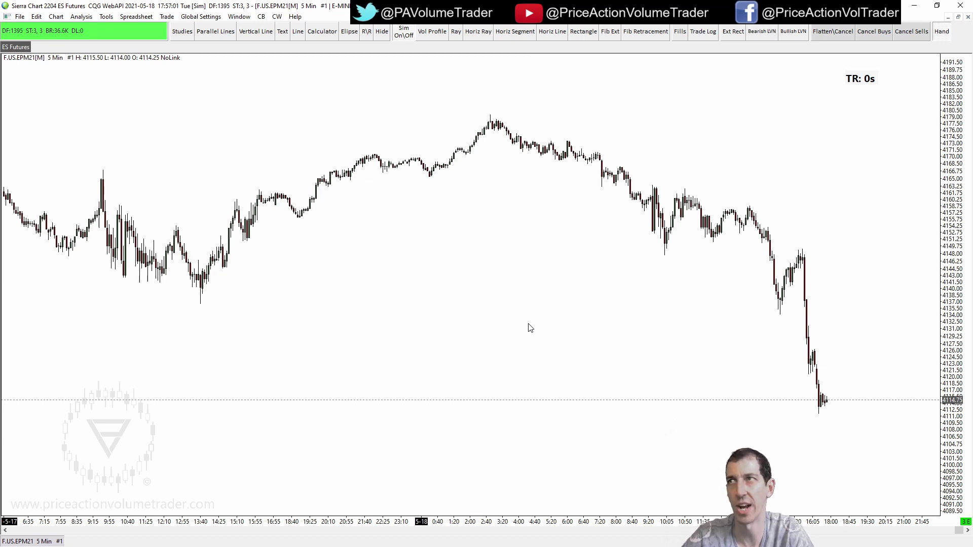
pyautogui.hscroll(-4, 530, 328)
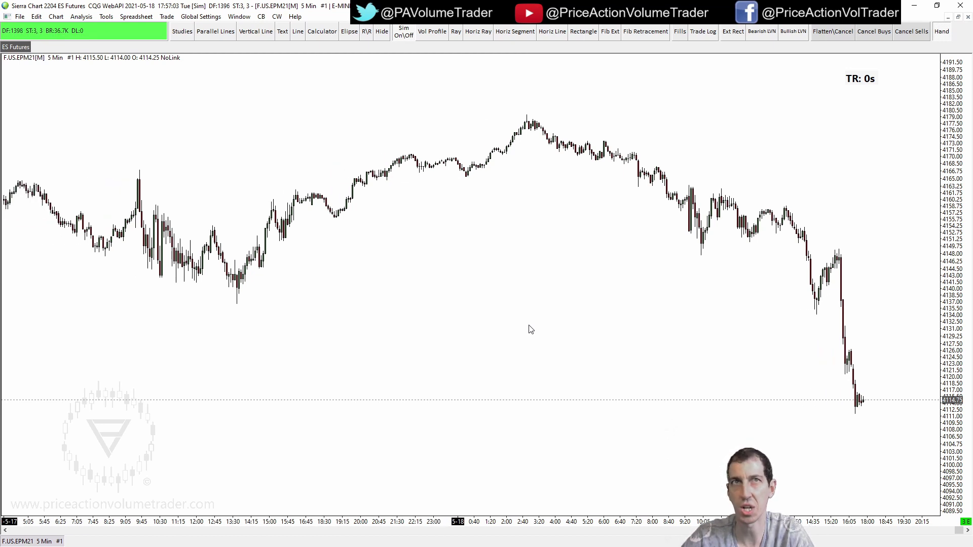
pyautogui.hscroll(-5, 531, 330)
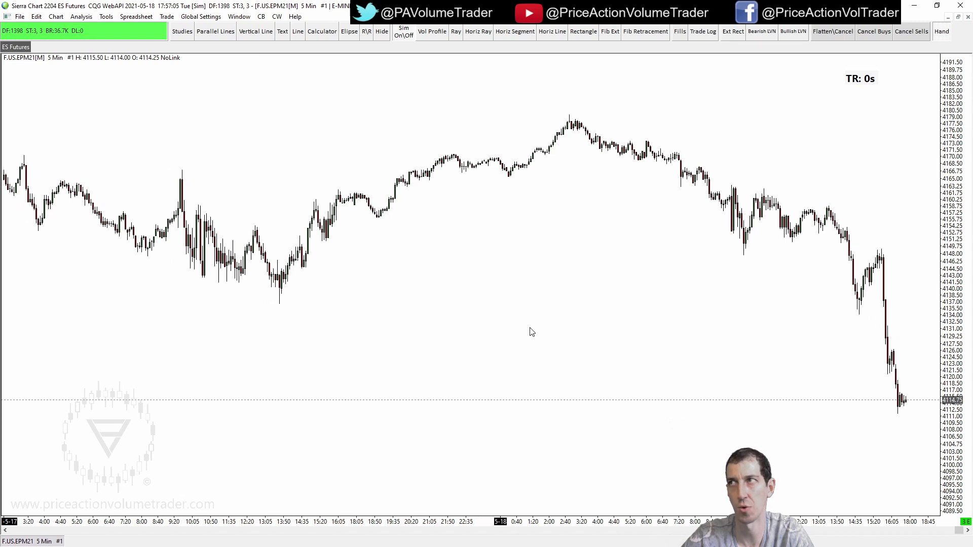
pyautogui.hscroll(6, 531, 332)
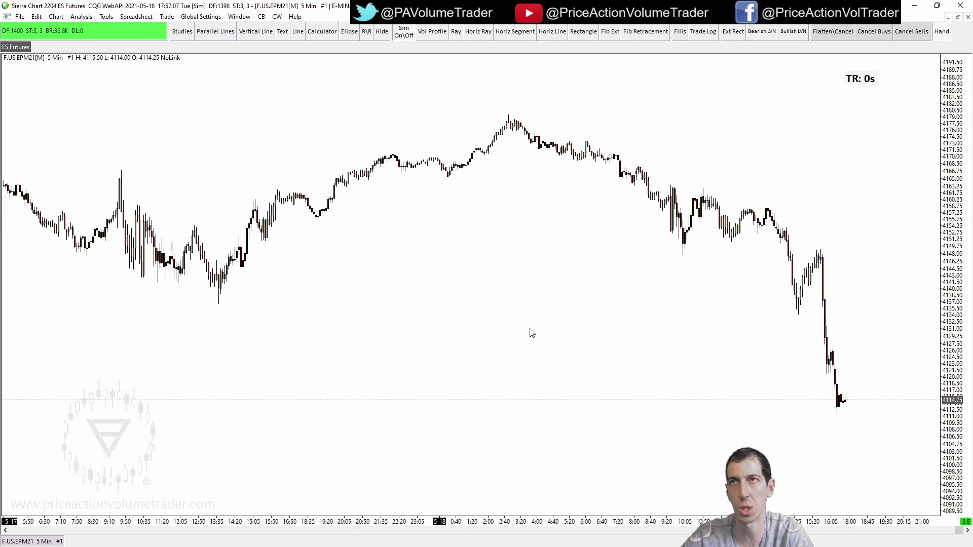
pyautogui.hscroll(7, 531, 333)
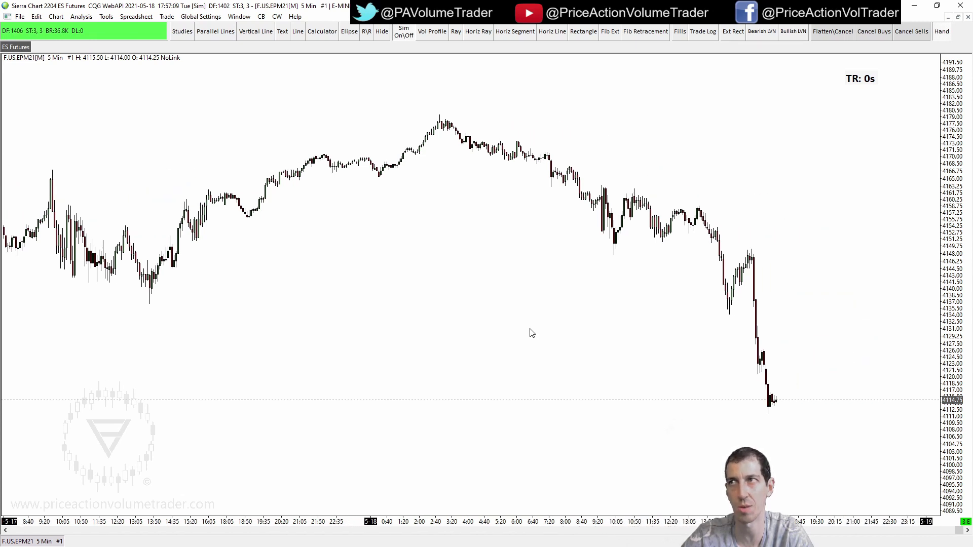
pyautogui.hscroll(5, 531, 333)
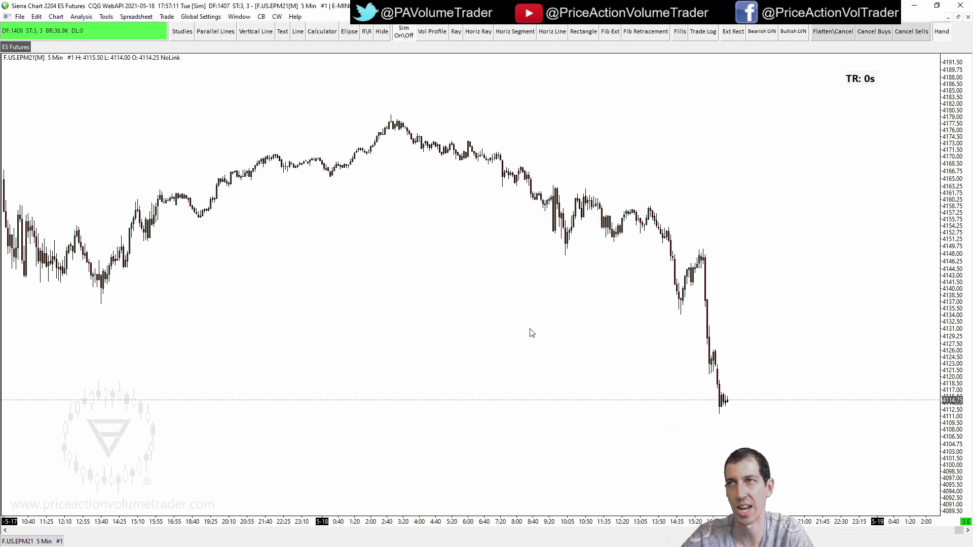
pyautogui.hscroll(3, 531, 333)
# Step: Widen the bar spacing until individual candles are clear, then compress it again to compare with scrolling
pyautogui.press('Up')
pyautogui.press('Up')
pyautogui.press('Up')
pyautogui.press('Up')
pyautogui.press('Up')
pyautogui.press('Up')
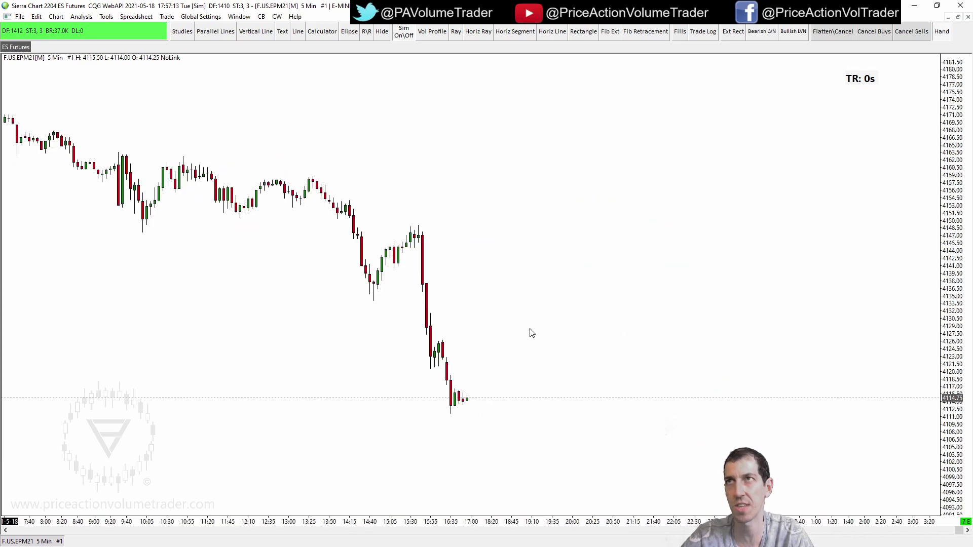
pyautogui.press('Down')
pyautogui.press('Down')
pyautogui.press('Down')
pyautogui.press('Down')
pyautogui.press('Down')
pyautogui.press('Down')
pyautogui.press('Down')
pyautogui.press('Down')
pyautogui.press('Down')
pyautogui.scroll(6, 530, 332)
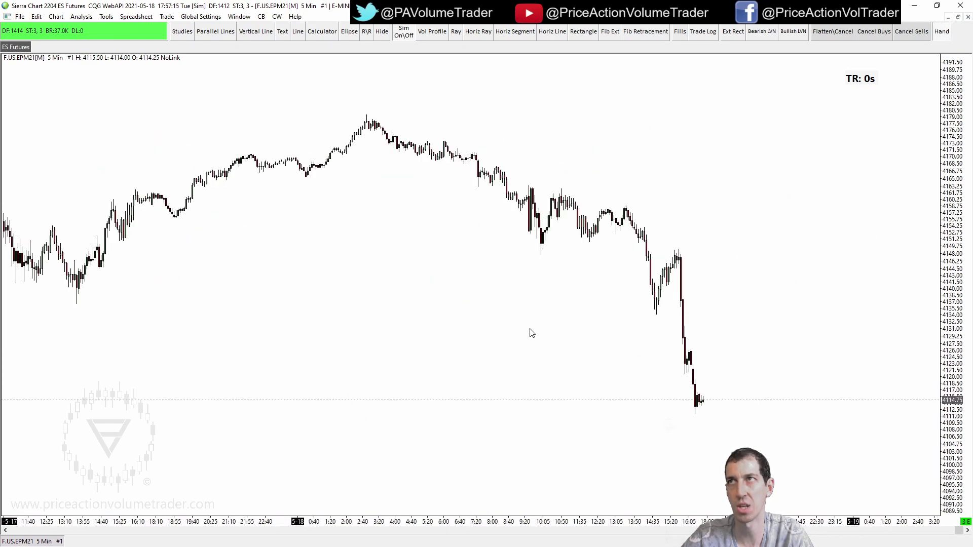
# Step: Set the Scroll Wheel option in General Settings to "Scroll Wheel Scrolls Vertical Scale. With 'Shift' Scrolls Chart", apply it and close the settings
pyautogui.click(200, 17)
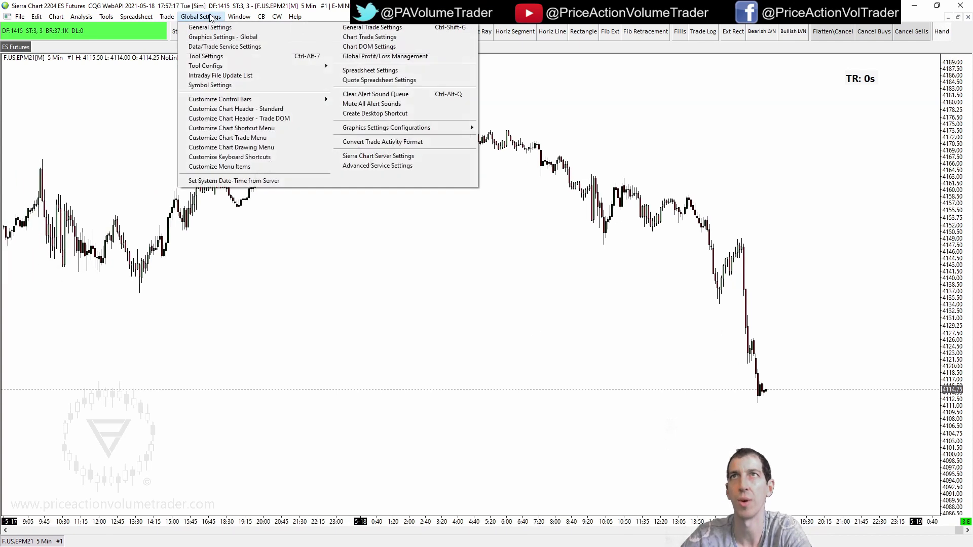
pyautogui.click(211, 29)
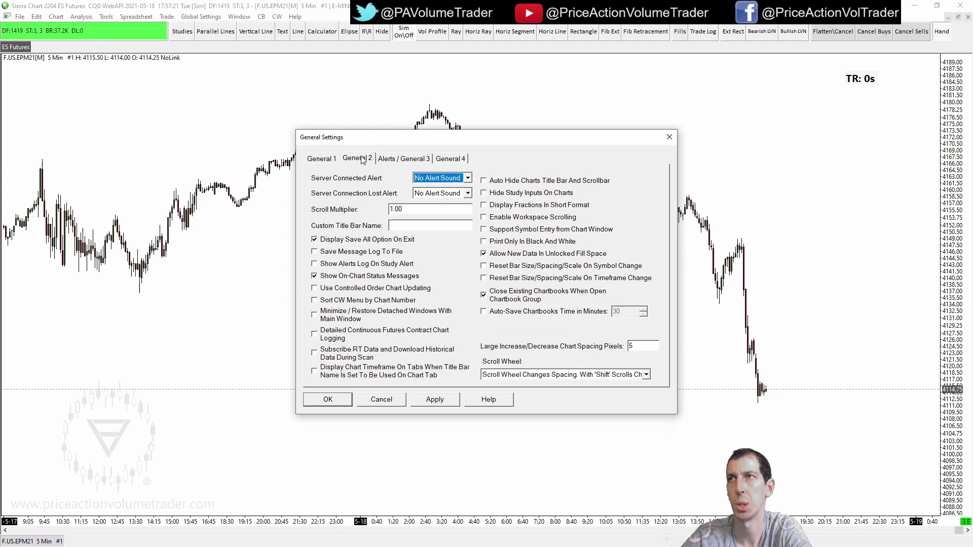
pyautogui.click(646, 374)
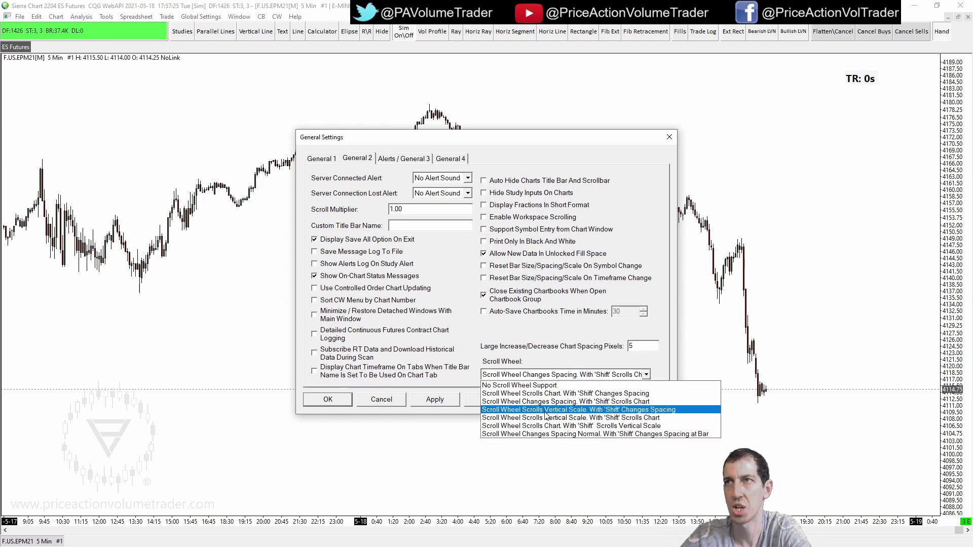
pyautogui.click(616, 418)
pyautogui.click(435, 399)
pyautogui.click(328, 399)
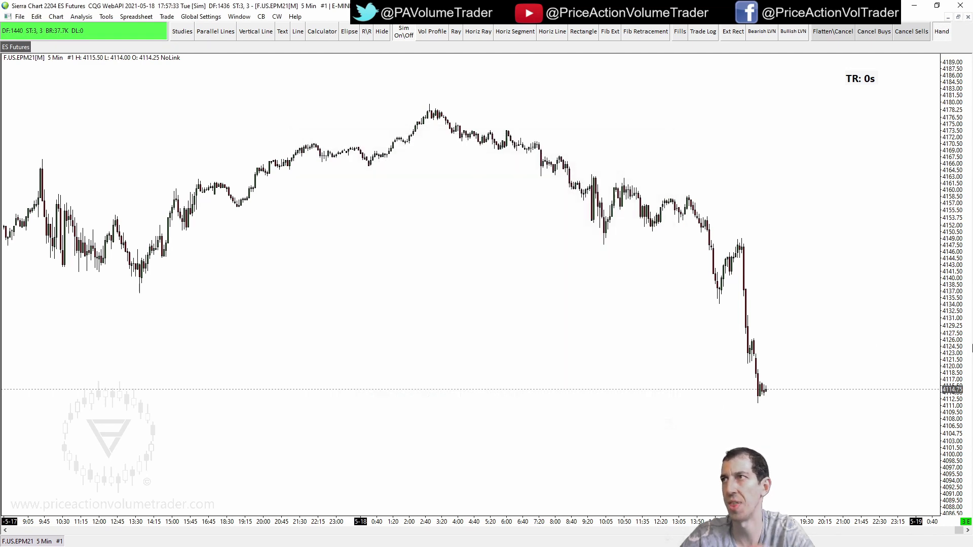
# Step: Test the scroll wheel by moving the ES chart up and down along its price scale several times
pyautogui.scroll(-5, 953, 342)
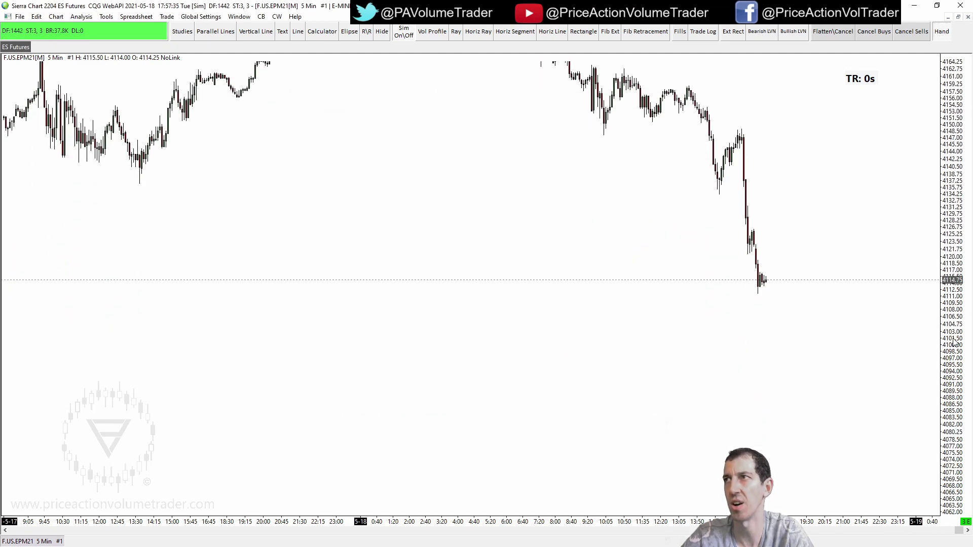
pyautogui.scroll(10, 953, 343)
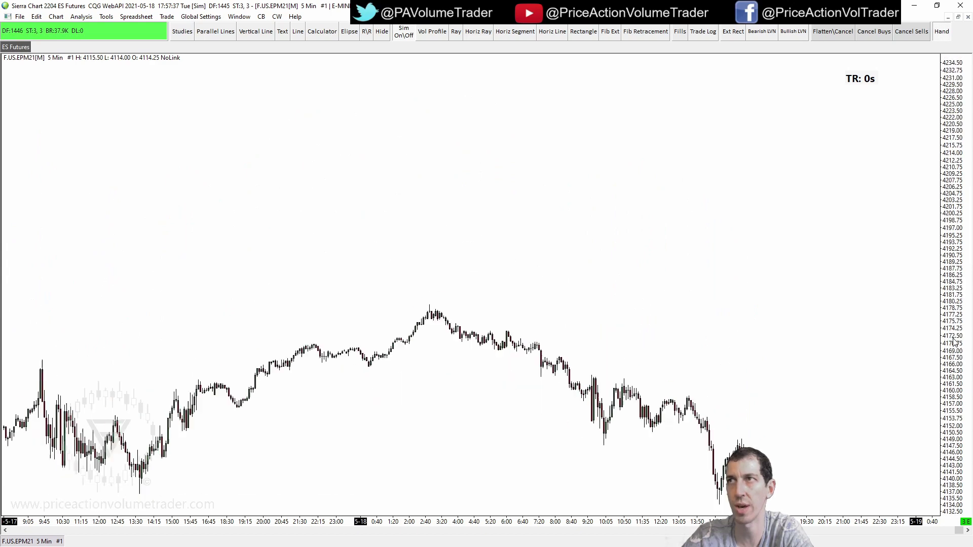
pyautogui.scroll(-14, 953, 342)
pyautogui.scroll(7, 954, 345)
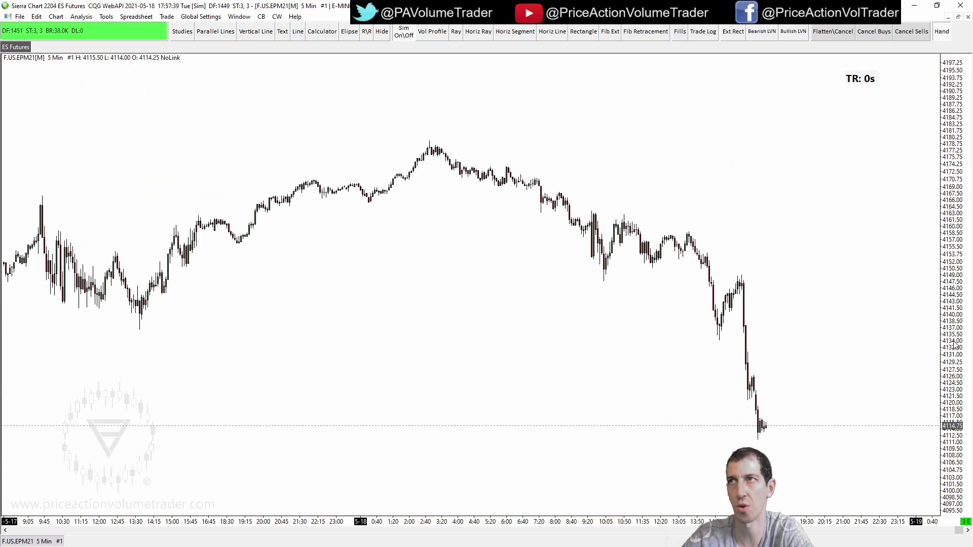
pyautogui.scroll(-4, 631, 351)
pyautogui.scroll(4, 631, 351)
pyautogui.scroll(-3, 631, 351)
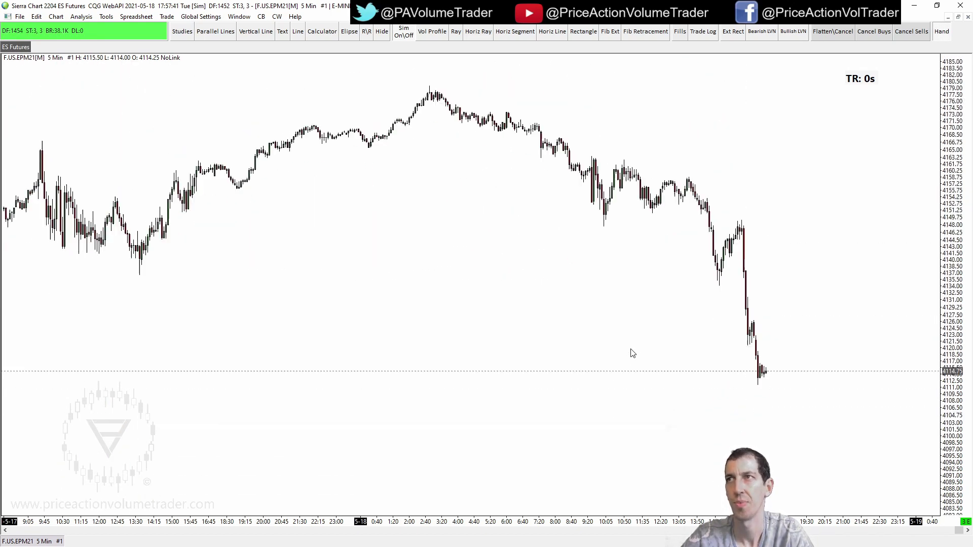
pyautogui.scroll(-2, 630, 350)
pyautogui.moveTo(512, 211); pyautogui.dragTo(516, 286)
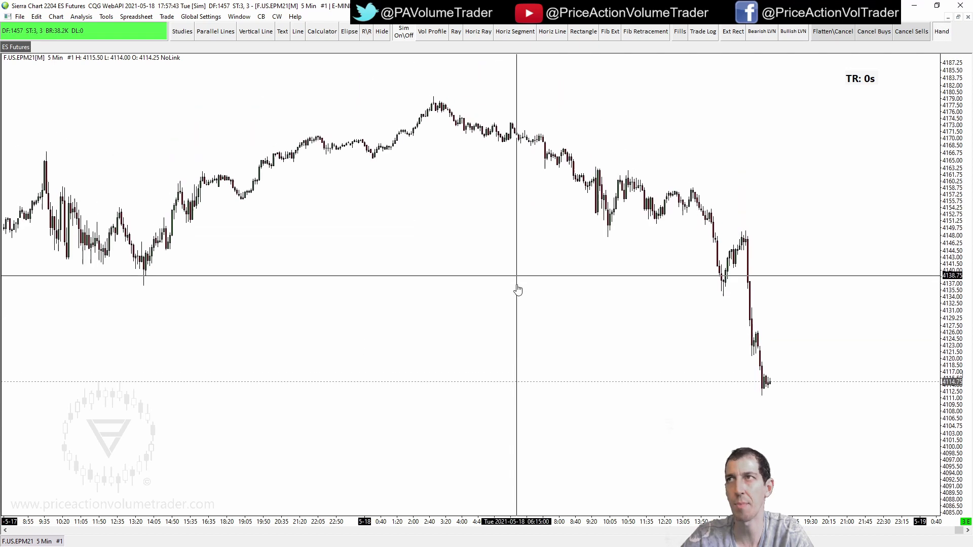
pyautogui.scroll(2, 363, 276)
pyautogui.scroll(12, 389, 288)
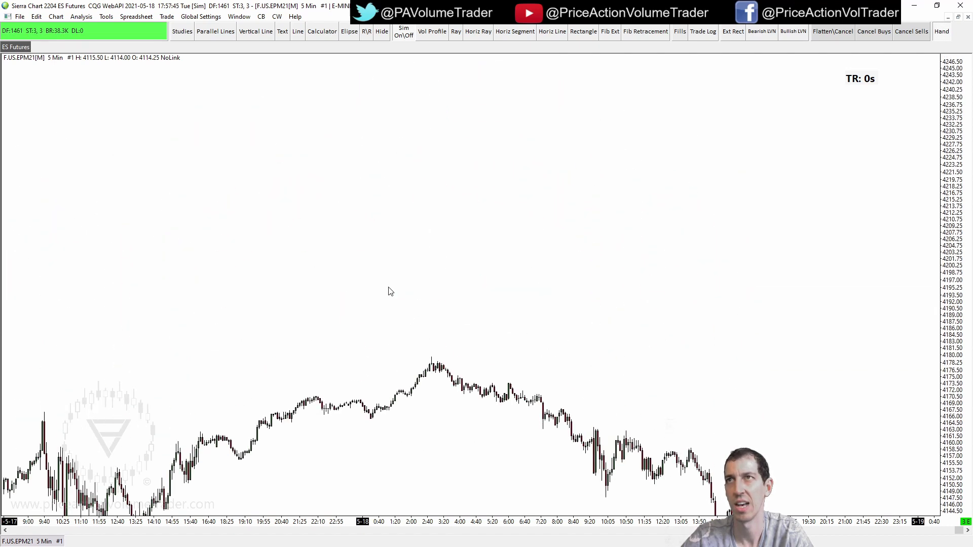
pyautogui.scroll(-20, 391, 291)
pyautogui.scroll(12, 390, 293)
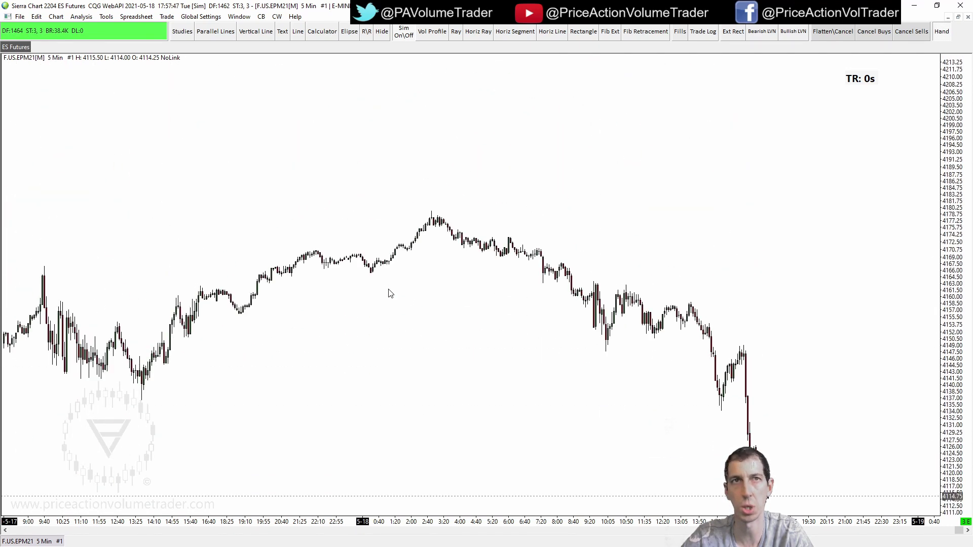
pyautogui.scroll(-7, 390, 294)
# Step: Test the wheel's Shift behaviour by scrolling the ES chart through time, then shift the price scale up and down once more
pyautogui.hscroll(5, 450, 309)
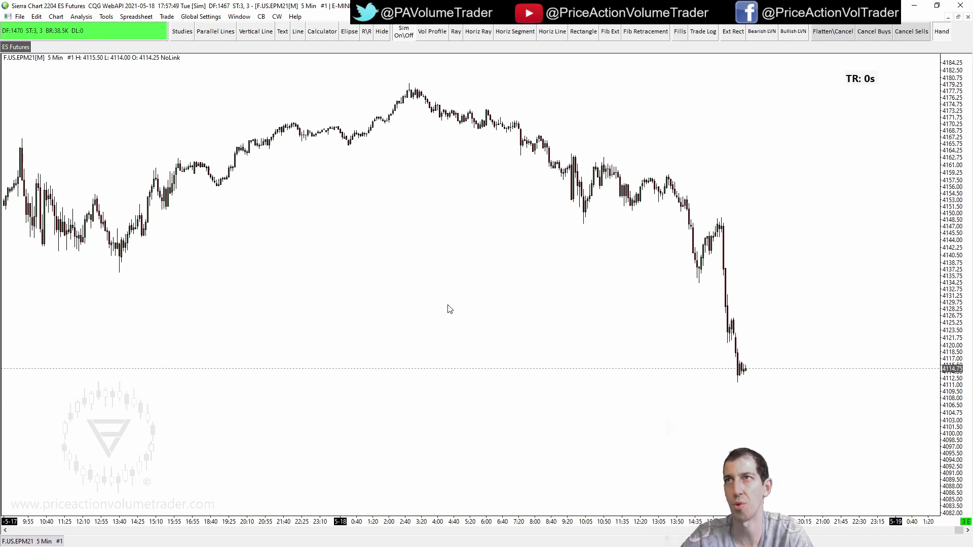
pyautogui.hscroll(1, 449, 309)
pyautogui.hscroll(-3, 445, 310)
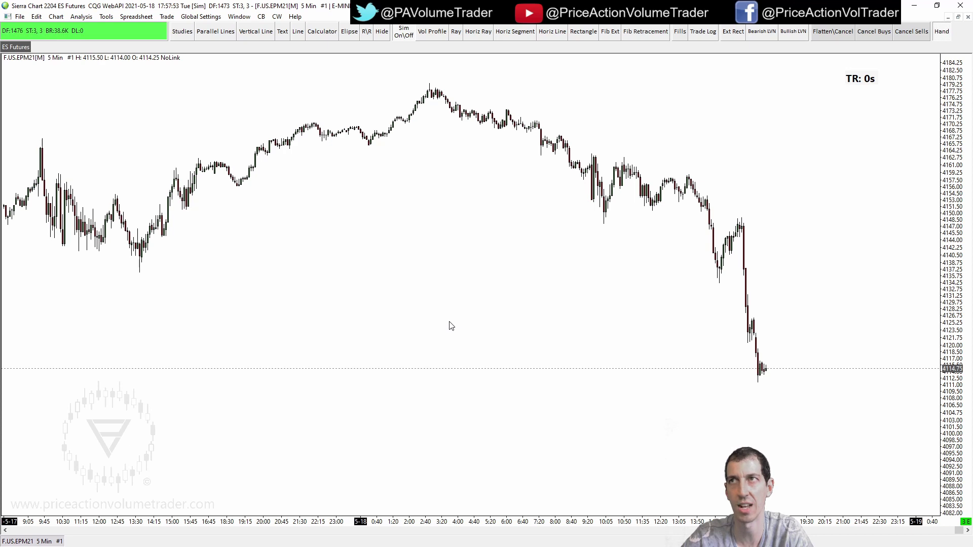
pyautogui.scroll(2, 449, 326)
pyautogui.scroll(-1, 452, 326)
# Step: Set the Scroll Wheel option in General Settings back to "Scroll Wheel Changes Spacing. With 'Shift' Scrolls Chart" and confirm the settings
pyautogui.click(198, 16)
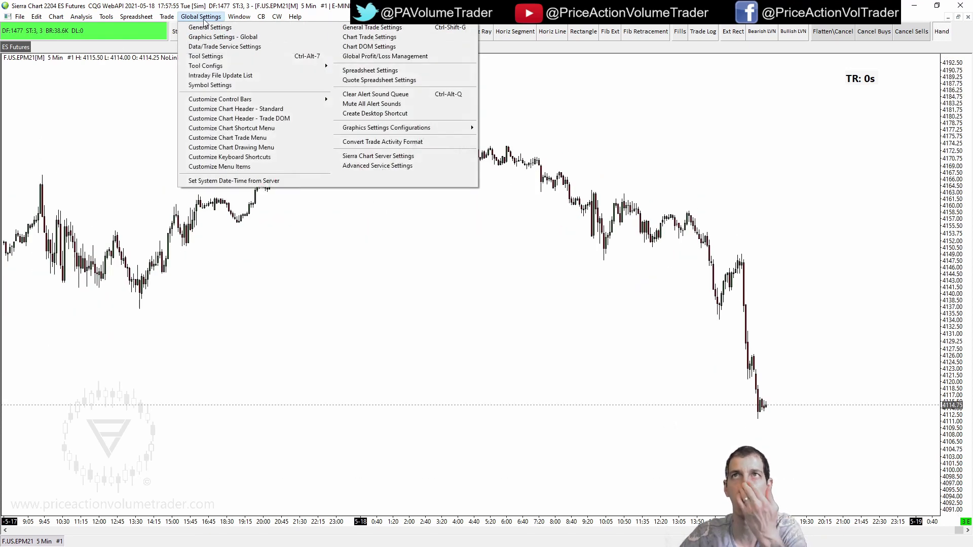
pyautogui.click(214, 28)
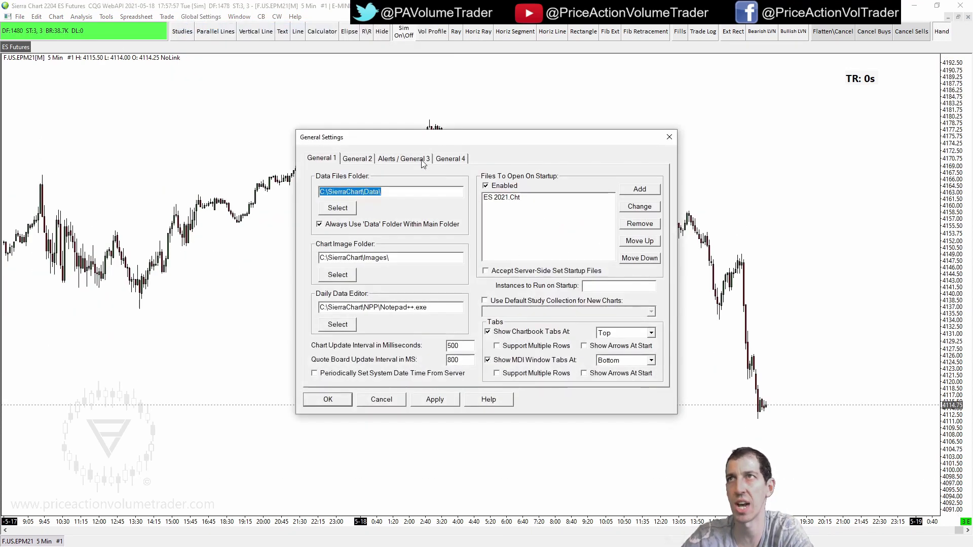
pyautogui.hotkey('ctrl', 'Tab')
pyautogui.moveTo(423, 144); pyautogui.dragTo(265, 207)
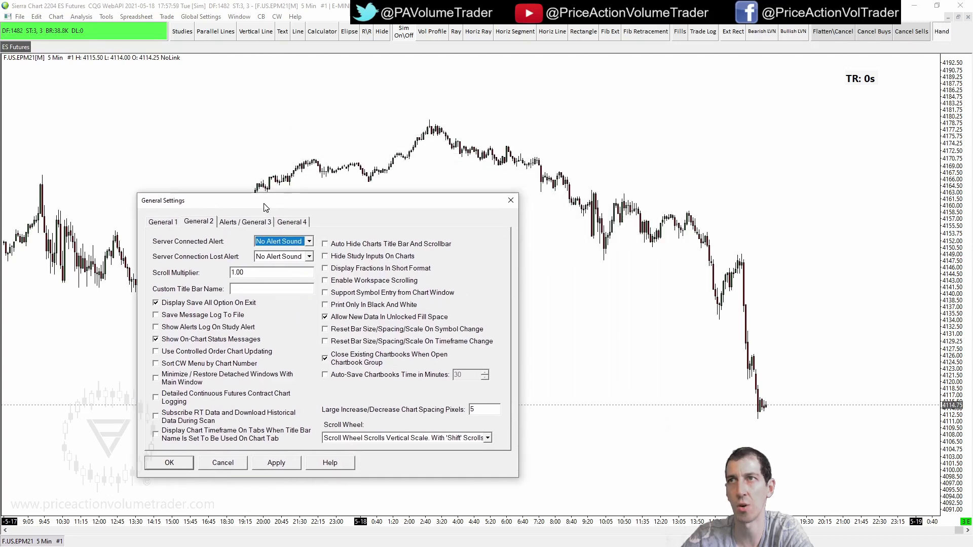
pyautogui.click(488, 438)
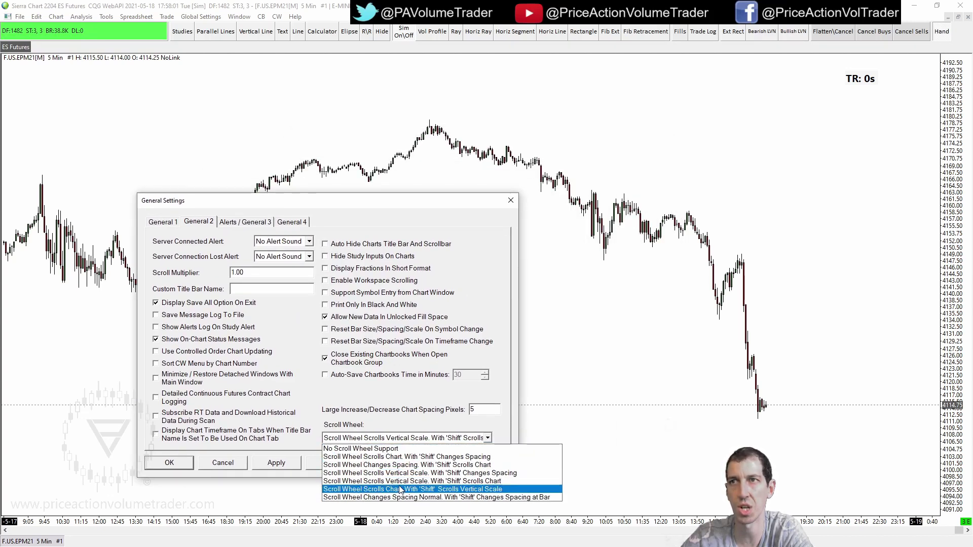
pyautogui.click(448, 465)
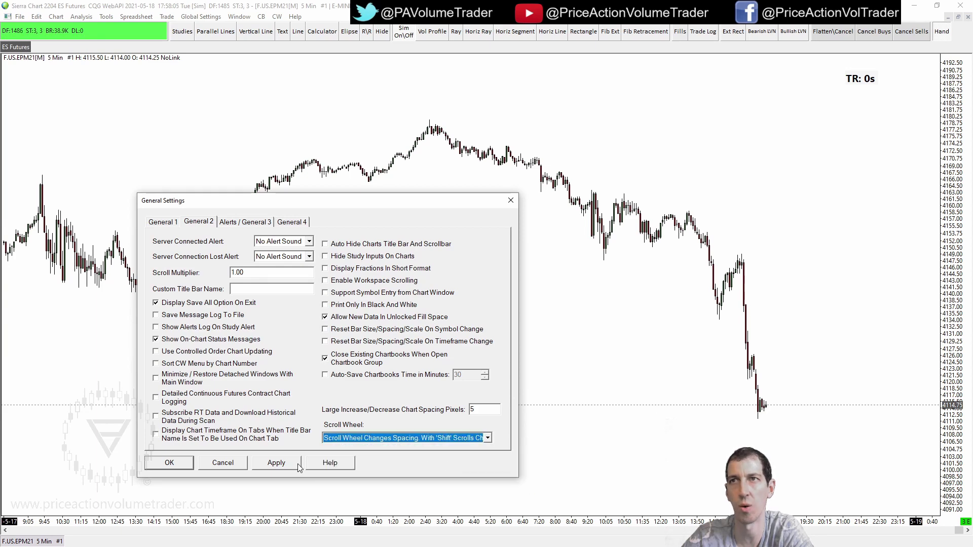
pyautogui.click(192, 461)
# Step: Check the restored scroll wheel behaviour by compressing and widening the ES chart's bar spacing repeatedly
pyautogui.scroll(-5, 582, 344)
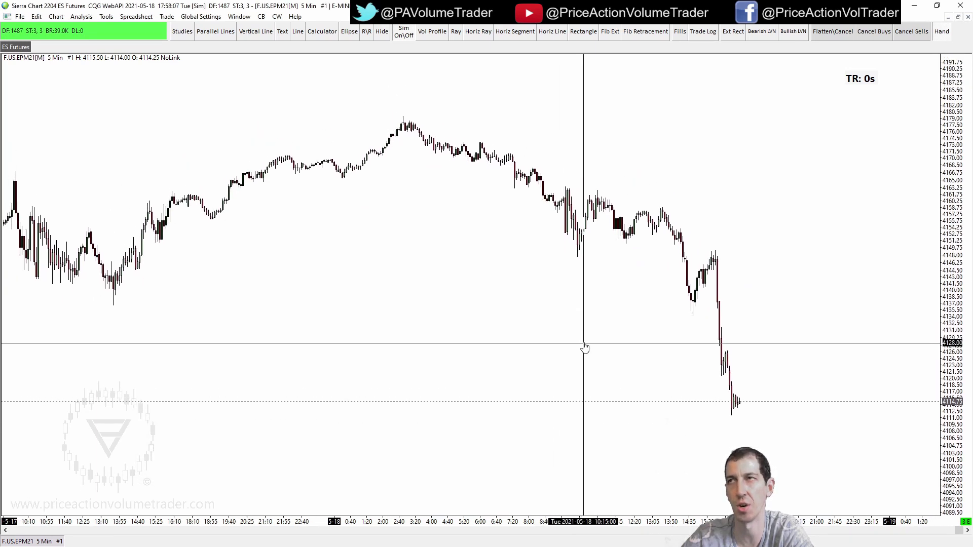
pyautogui.scroll(3, 586, 346)
pyautogui.scroll(-4, 585, 346)
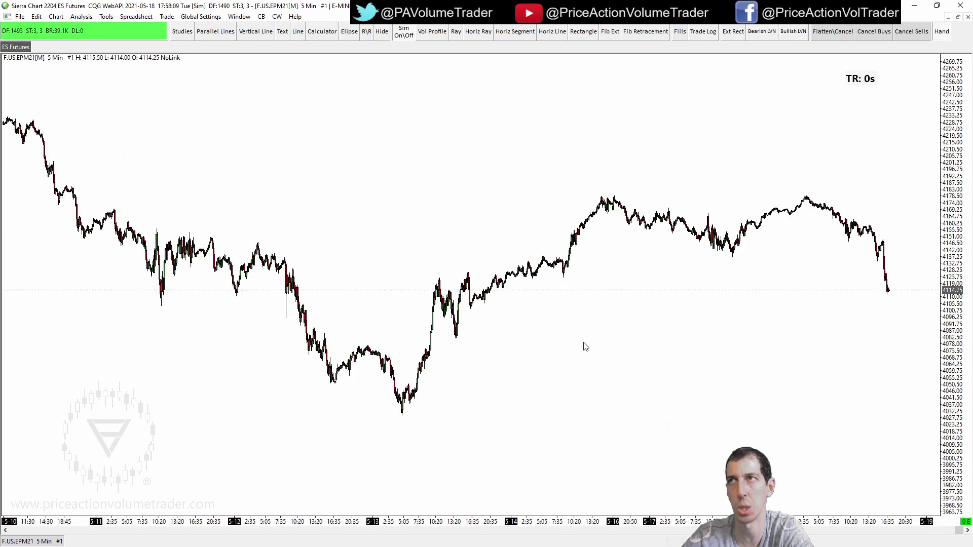
pyautogui.scroll(4, 586, 346)
pyautogui.scroll(-4, 584, 345)
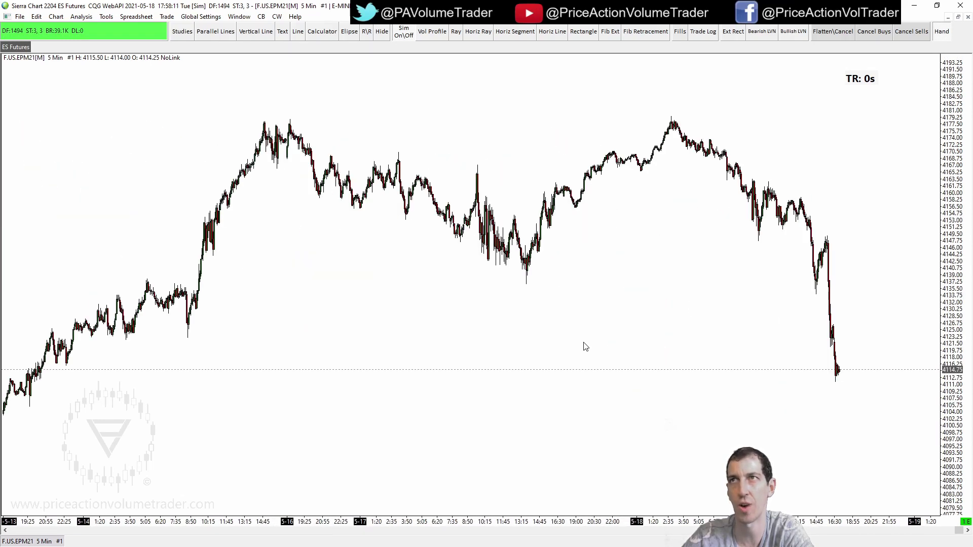
pyautogui.scroll(4, 606, 344)
pyautogui.scroll(-4, 608, 344)
pyautogui.scroll(2, 613, 343)
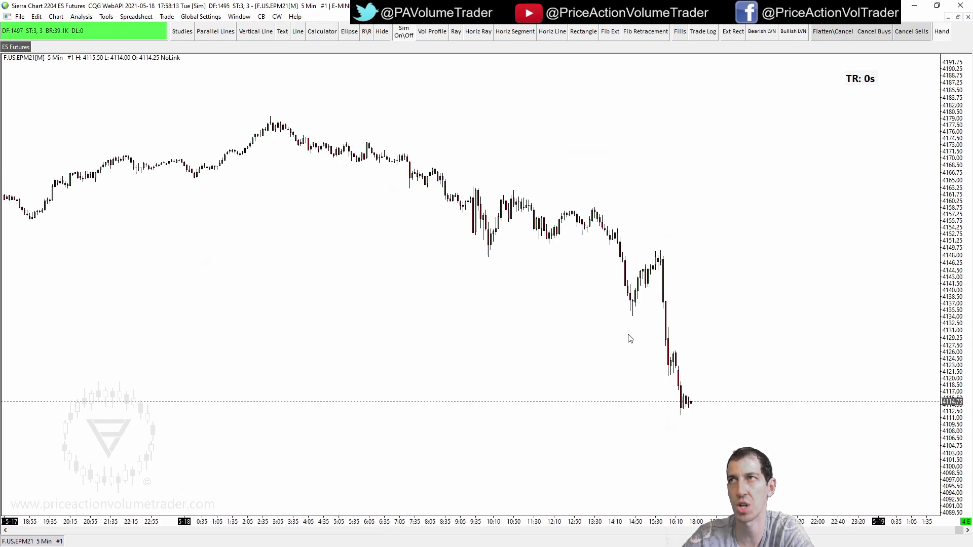
pyautogui.scroll(-2, 628, 339)
# Step: Move the ES chart a few bars forward in time and nudge it to a new position
pyautogui.moveTo(619, 319); pyautogui.dragTo(621, 323)
pyautogui.click(621, 323)
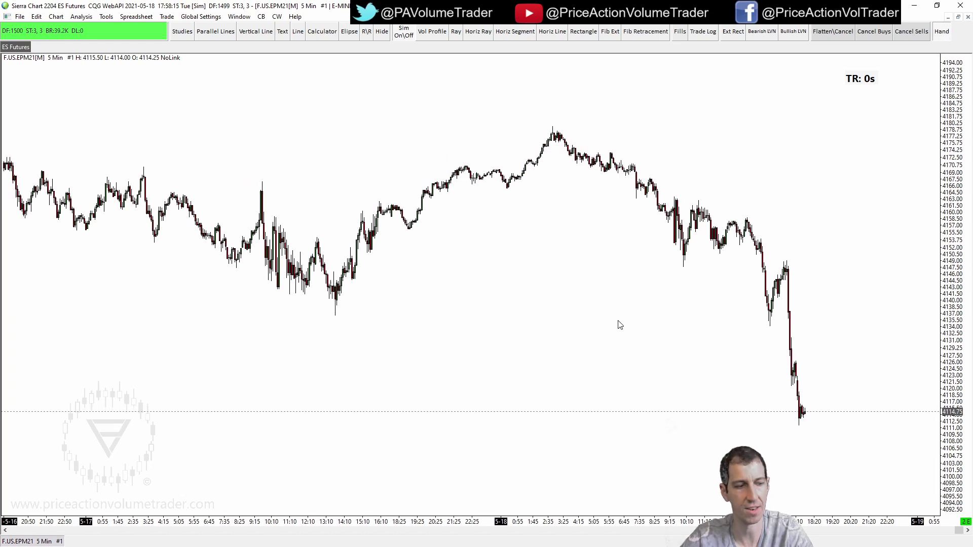
pyautogui.press('Right')
pyautogui.press('Right')
pyautogui.press('Right')
pyautogui.press('Right')
pyautogui.press('Right')
pyautogui.press('Right')
pyautogui.press('Right')
pyautogui.press('Right')
pyautogui.scroll(-1, 620, 325)
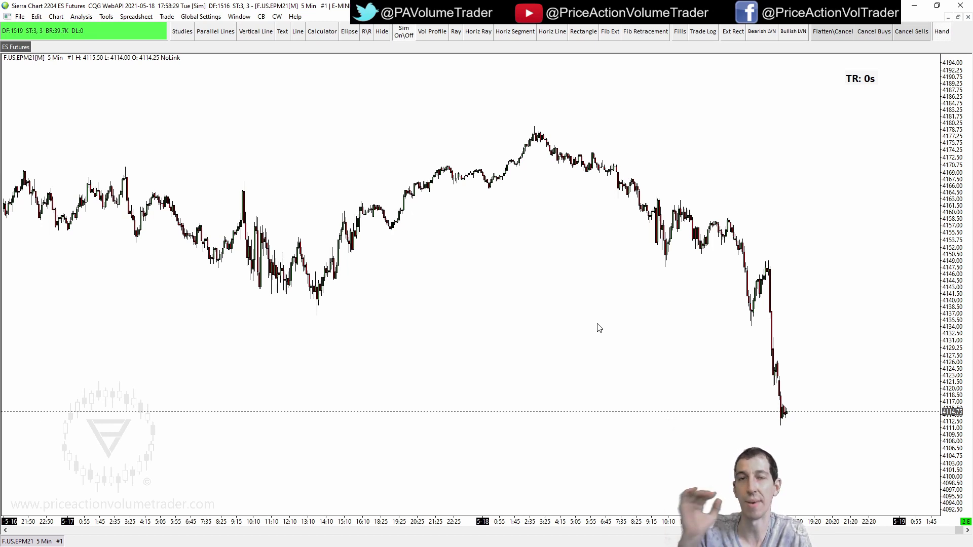
pyautogui.moveTo(498, 356)
pyautogui.mouseDown()
pyautogui.moveTo(536, 353)
pyautogui.moveTo(503, 342)
pyautogui.mouseUp()
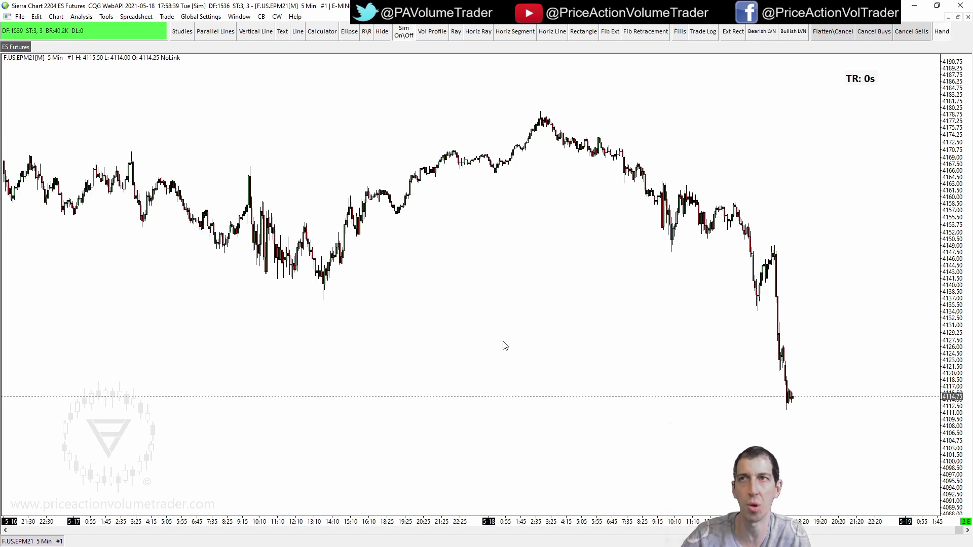
# Step: Scroll the ES chart back slightly and widen its bar spacing to show the recent price action more closely
pyautogui.scroll(3, 502, 354)
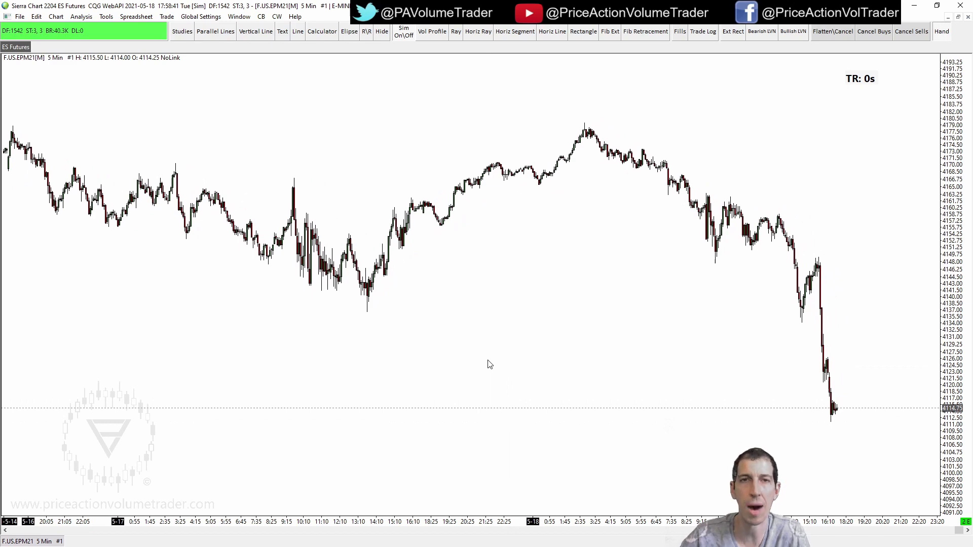
pyautogui.scroll(5, 488, 361)
pyautogui.scroll(-5, 488, 361)
pyautogui.moveTo(554, 342); pyautogui.dragTo(555, 341)
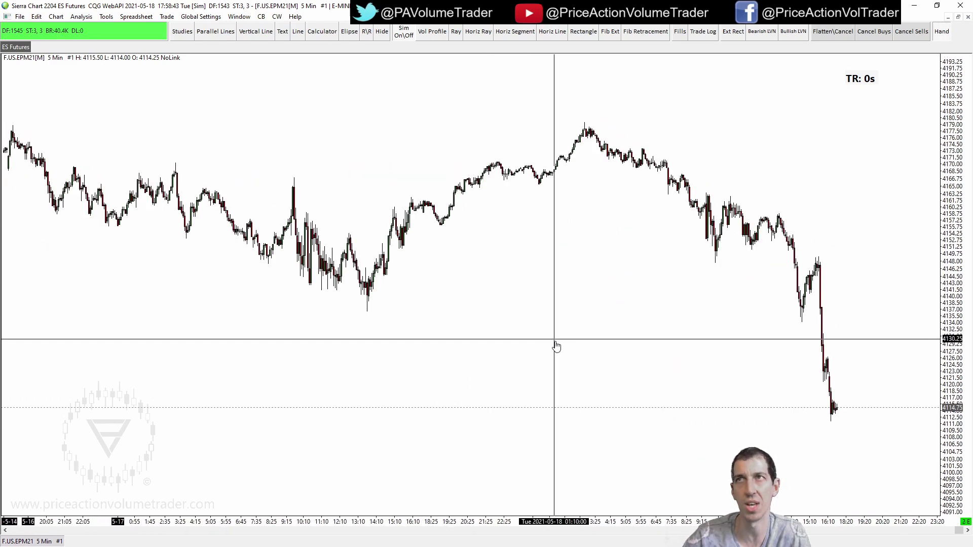
pyautogui.scroll(3, 556, 346)
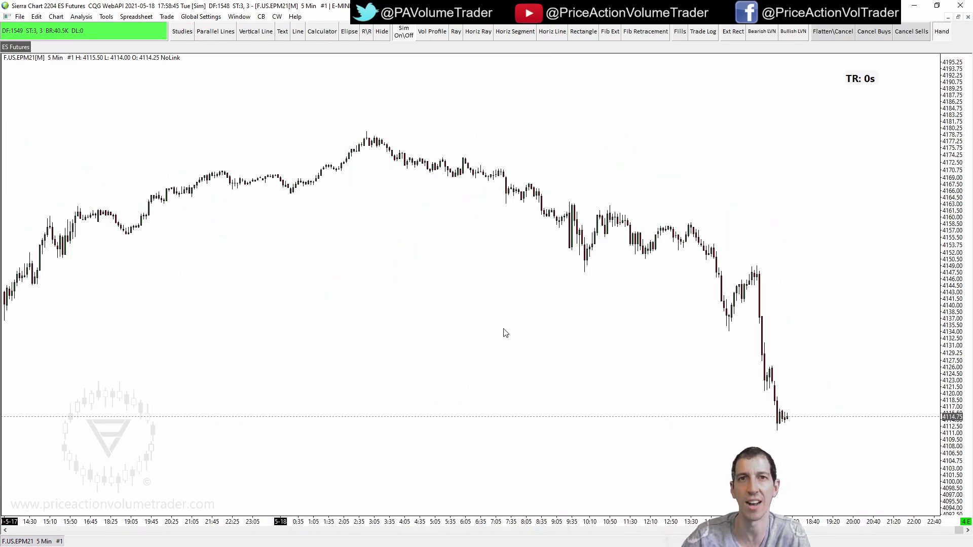